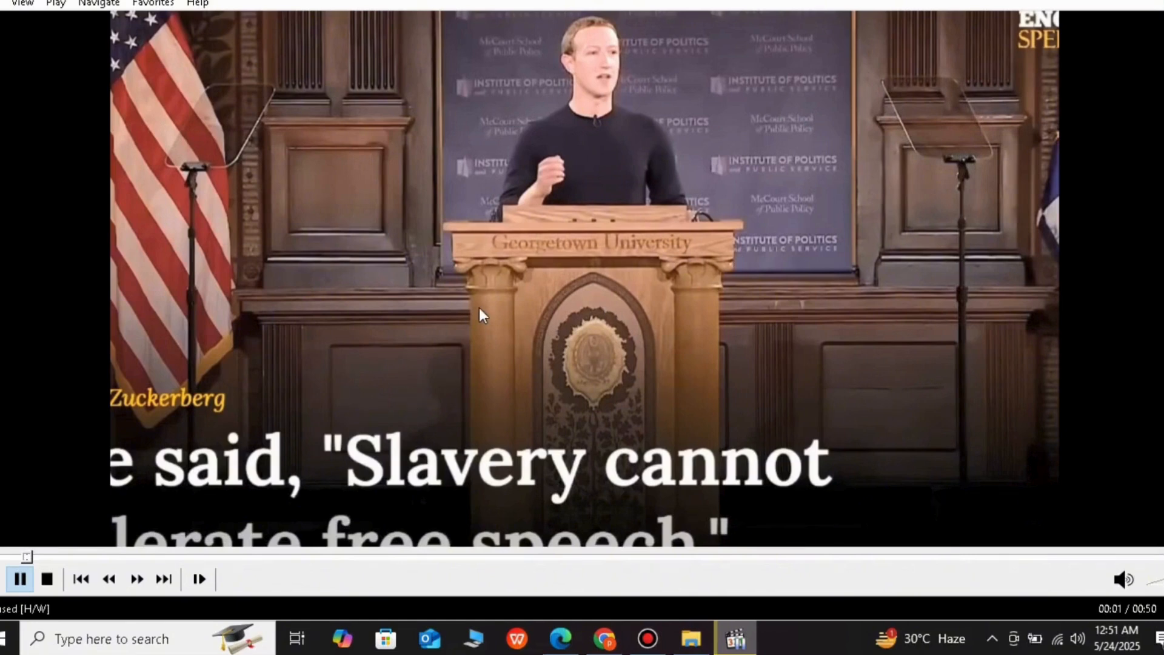
Resume the Georgetown speech clip and pause it again at 00:09.
key(space)
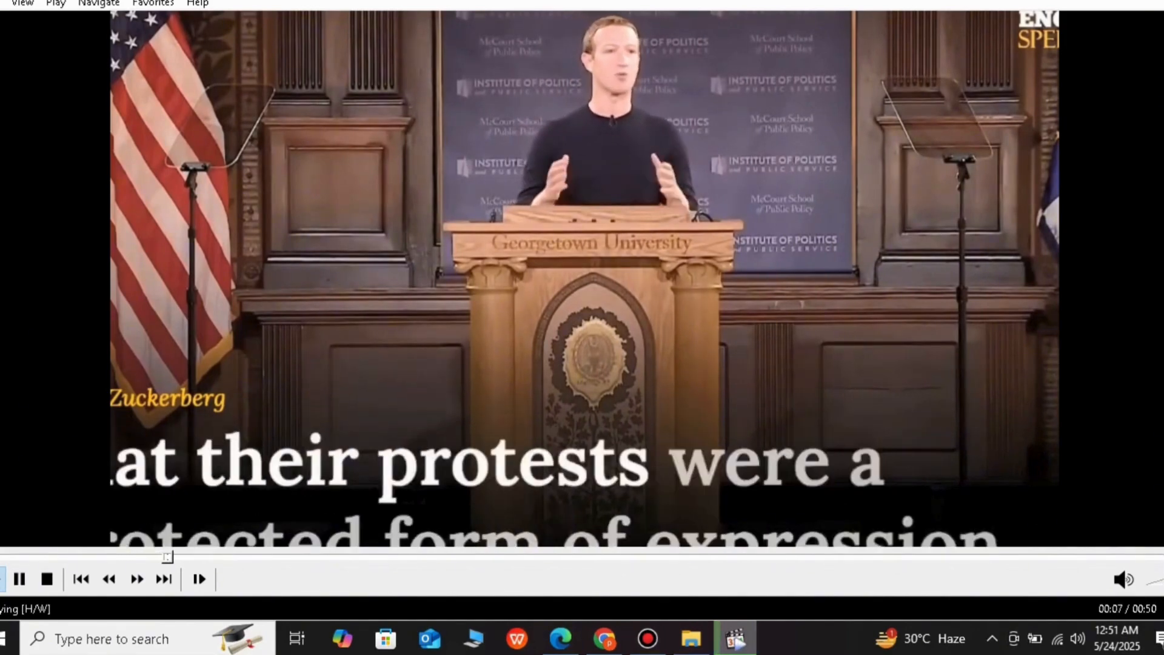
click(500, 307)
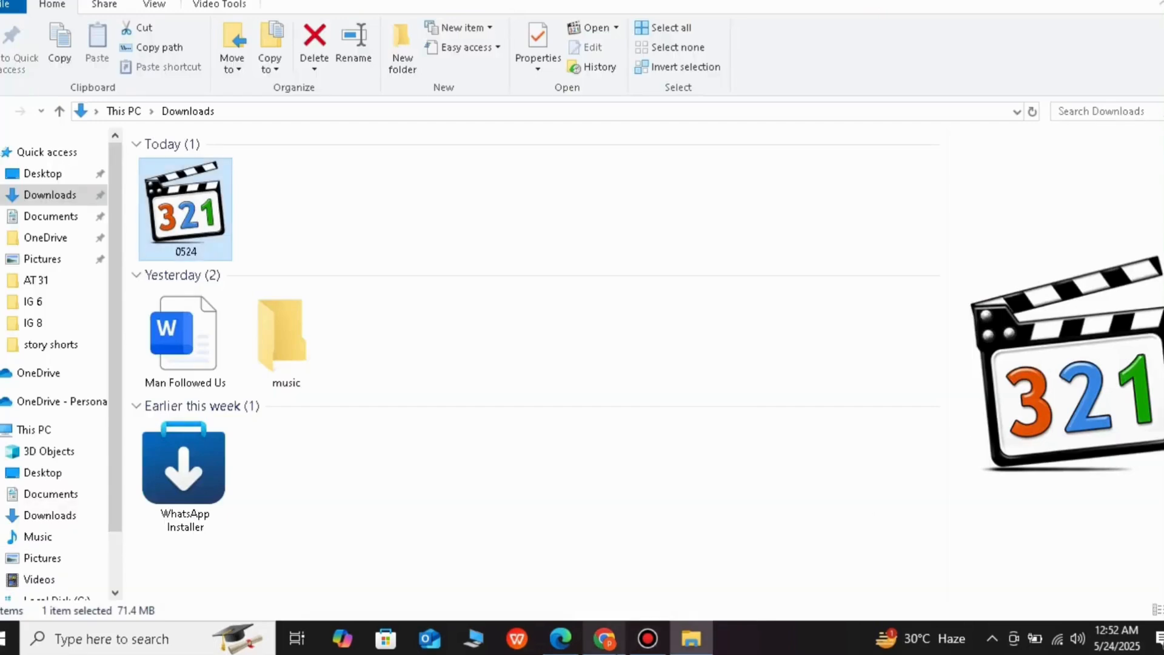
In a new Chrome tab, search Google for 'convert mp4 into mp3' and browse the converter results.
click(604, 638)
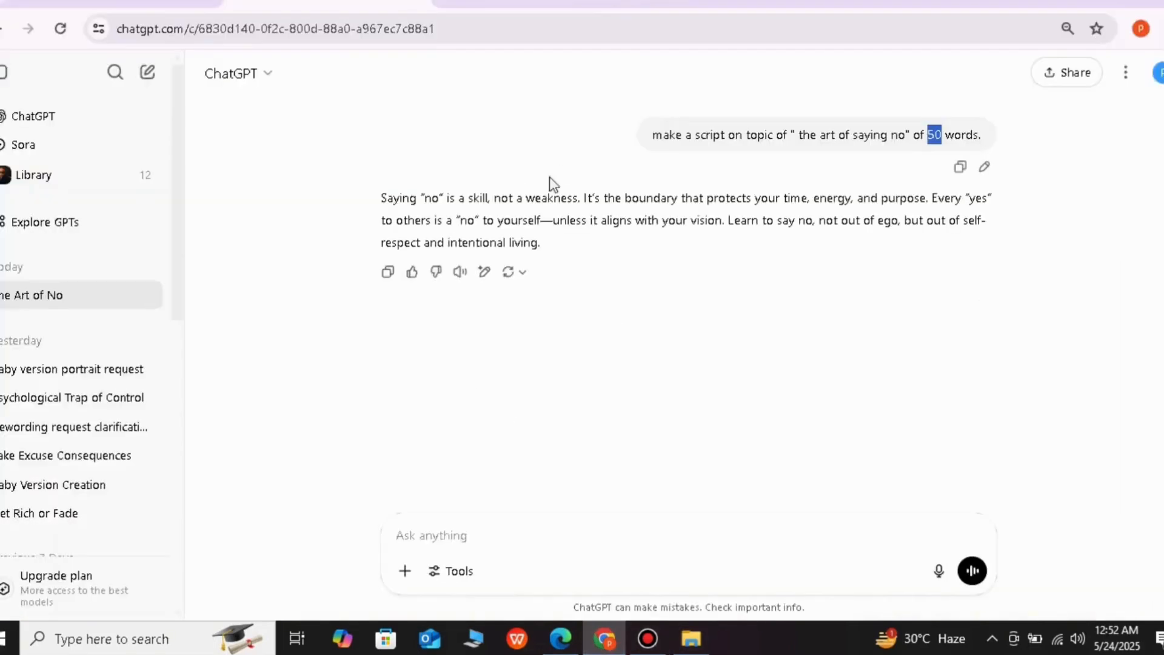
click(507, 1)
click(468, 30)
text(co)
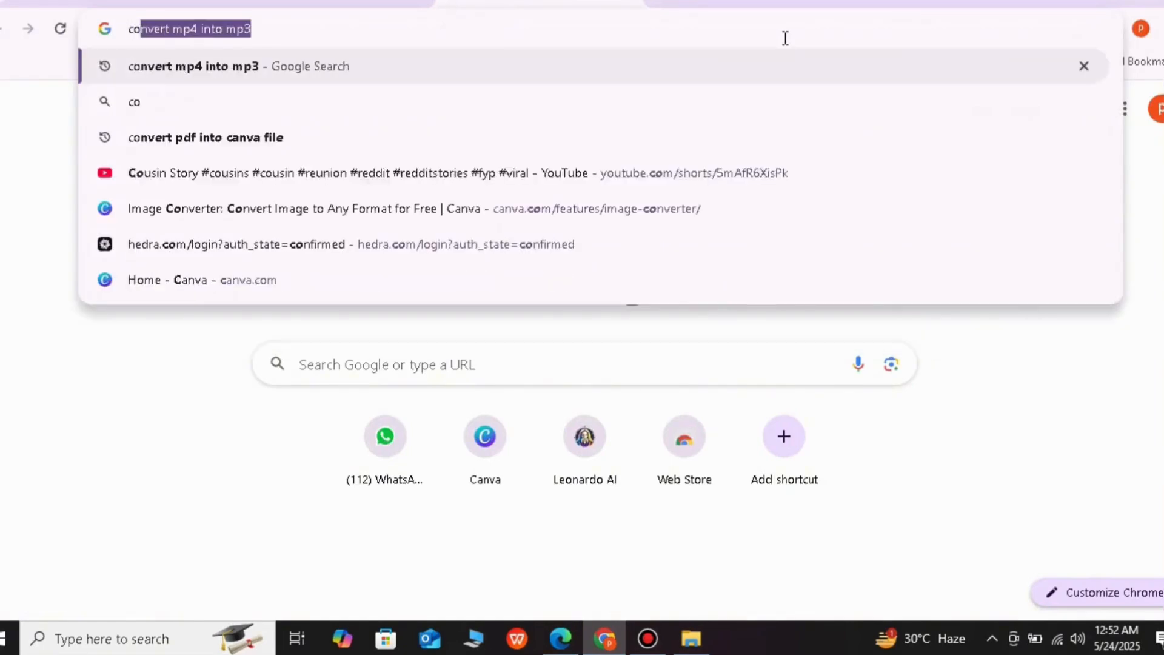
text(nvert mp4 into m)
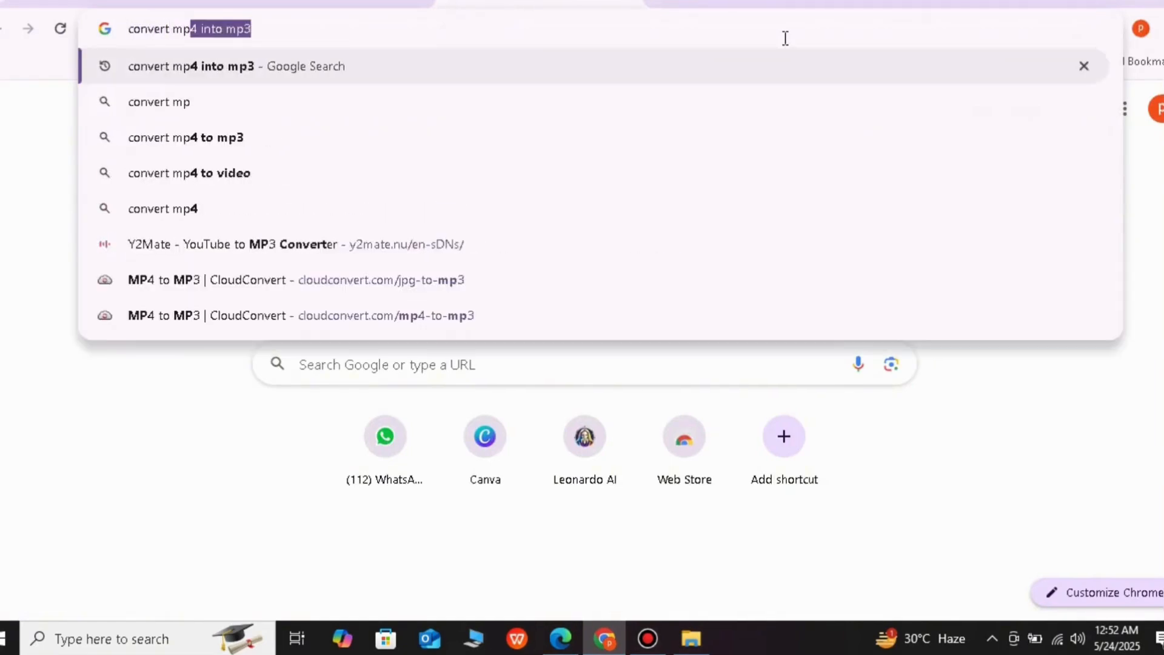
text(p3)
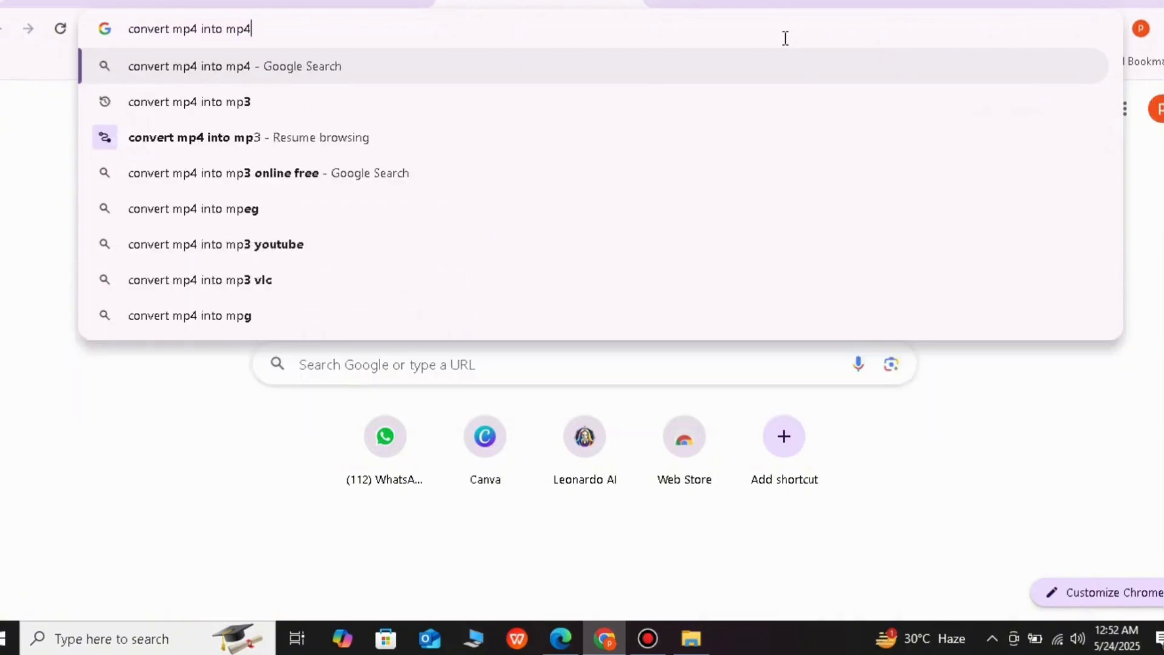
key(Return)
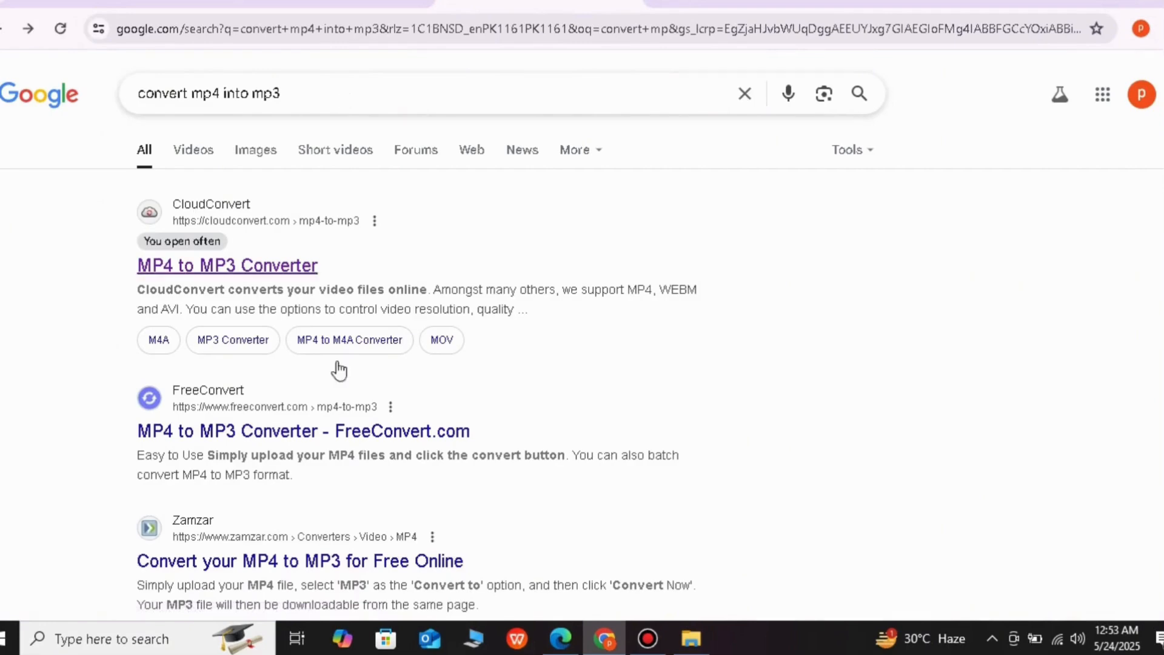
scroll(515, 489, down, 3)
Open FreeConvert's MP4 to MP3 converter and upload 0524.mp4 from this computer.
click(229, 253)
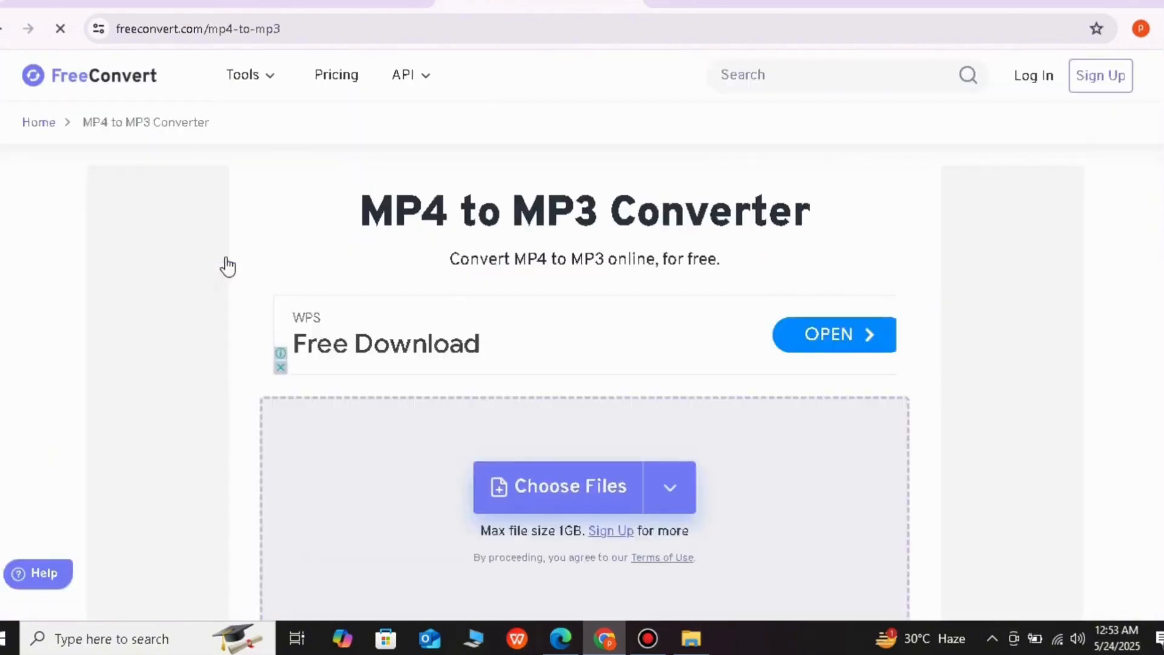
scroll(462, 286, down, 4)
scroll(537, 311, up, 3)
mouse_move(550, 417)
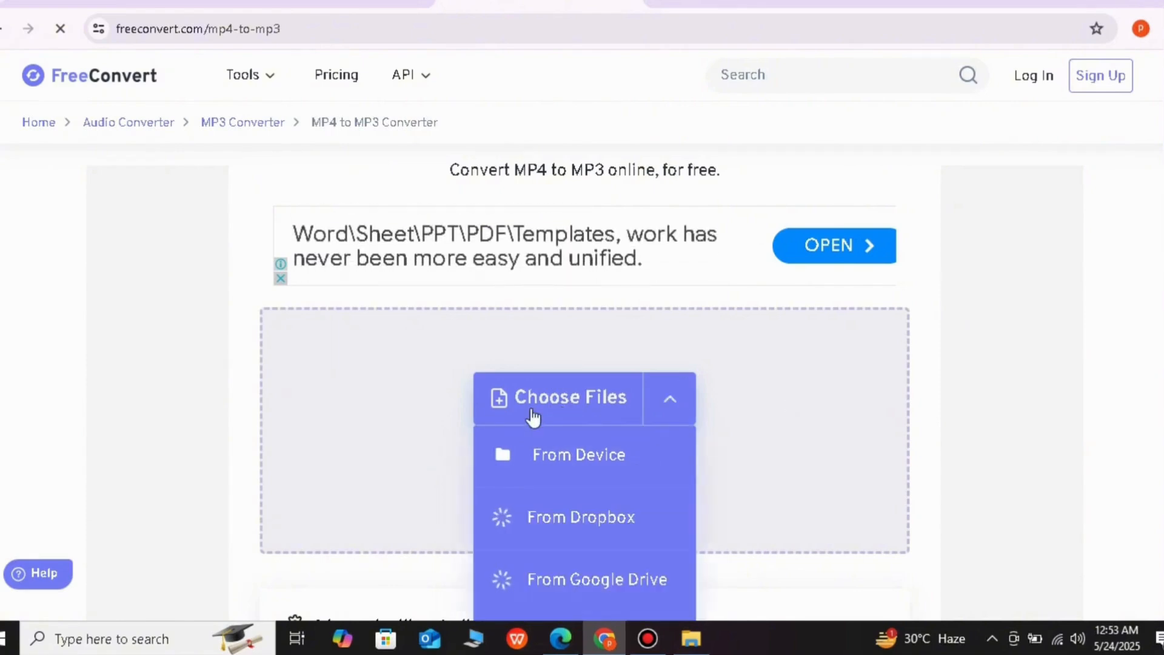
click(563, 459)
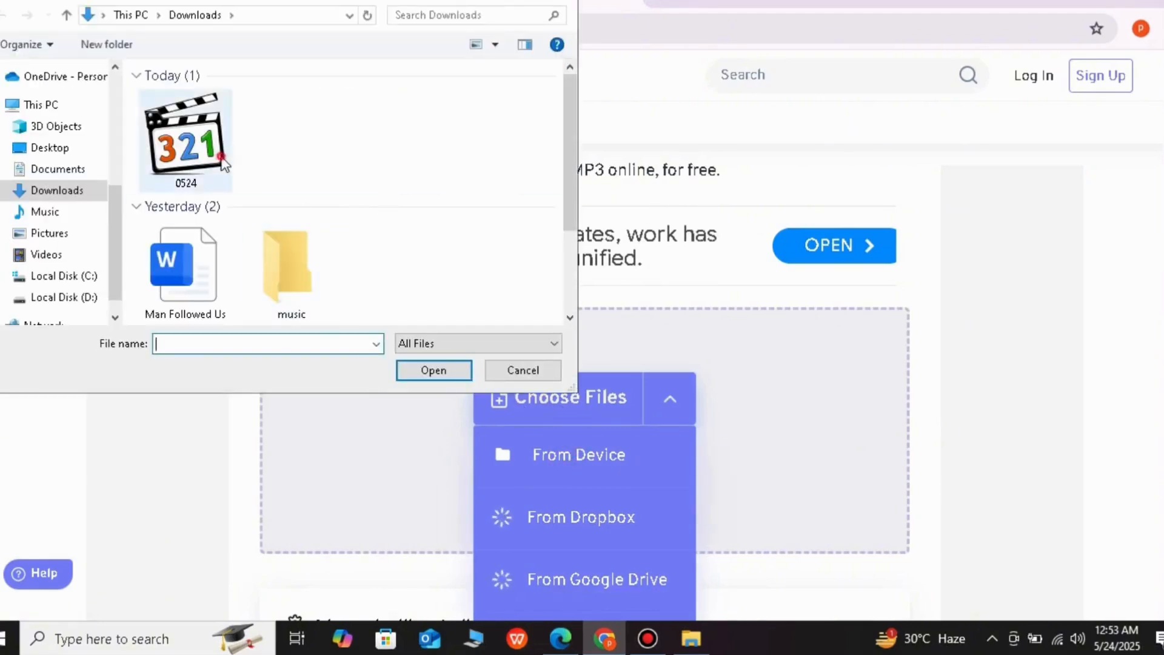
double_click(221, 157)
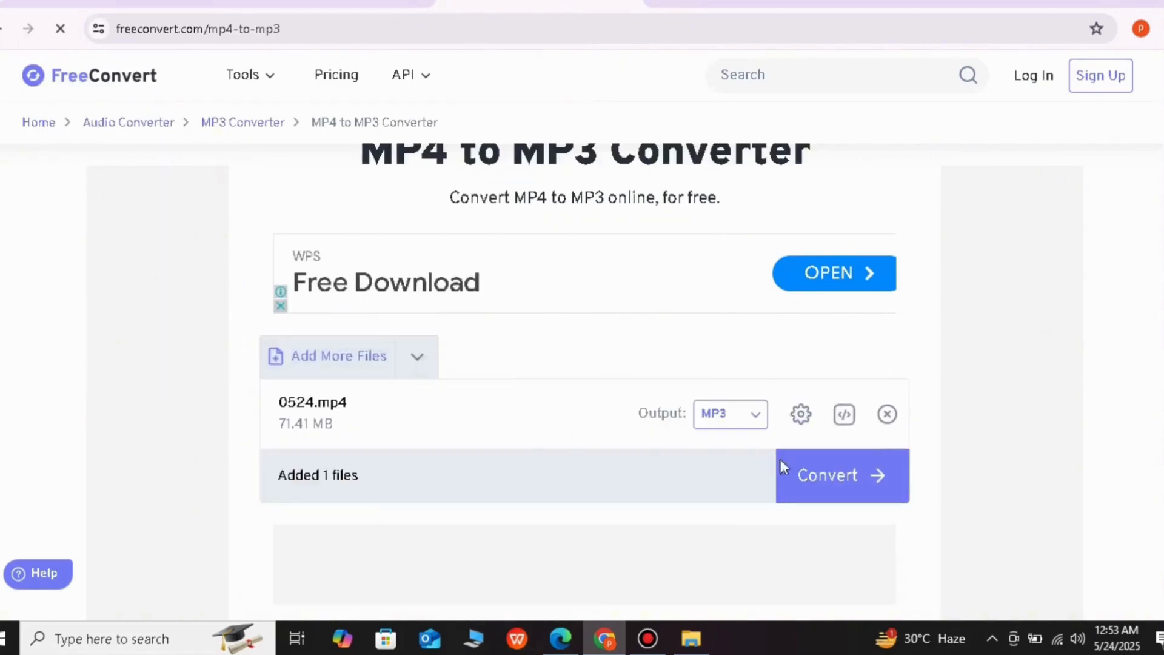
Convert 0524.mp4 to MP3, download 0524.mp3 and show it in the Downloads folder.
click(804, 472)
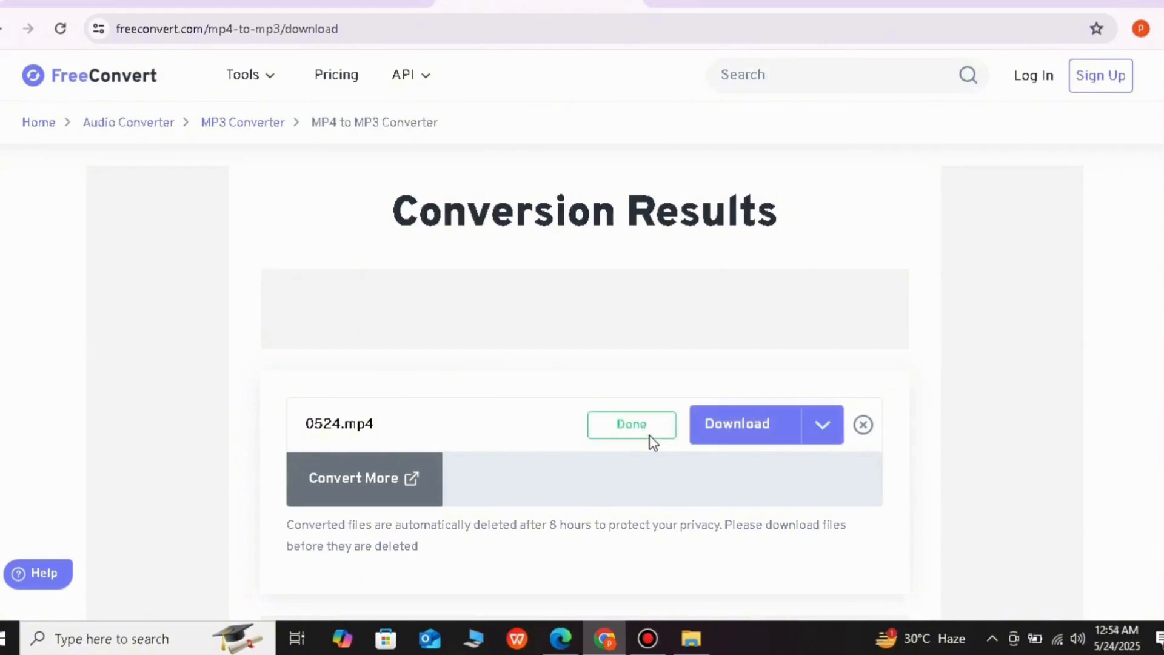
click(722, 440)
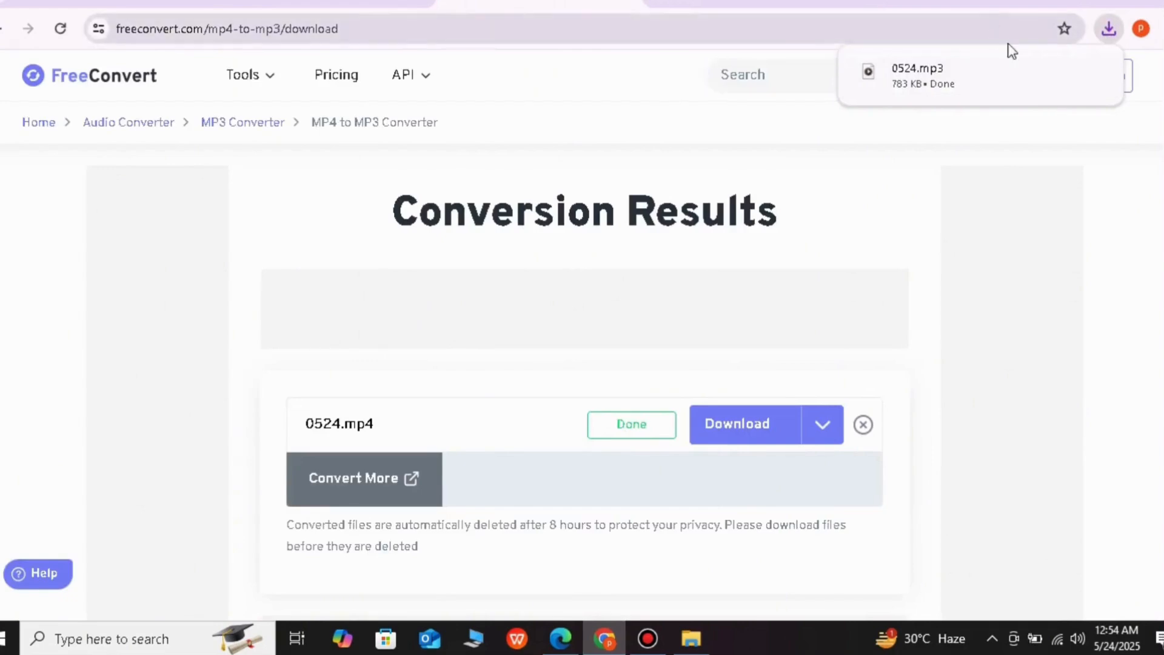
click(1062, 71)
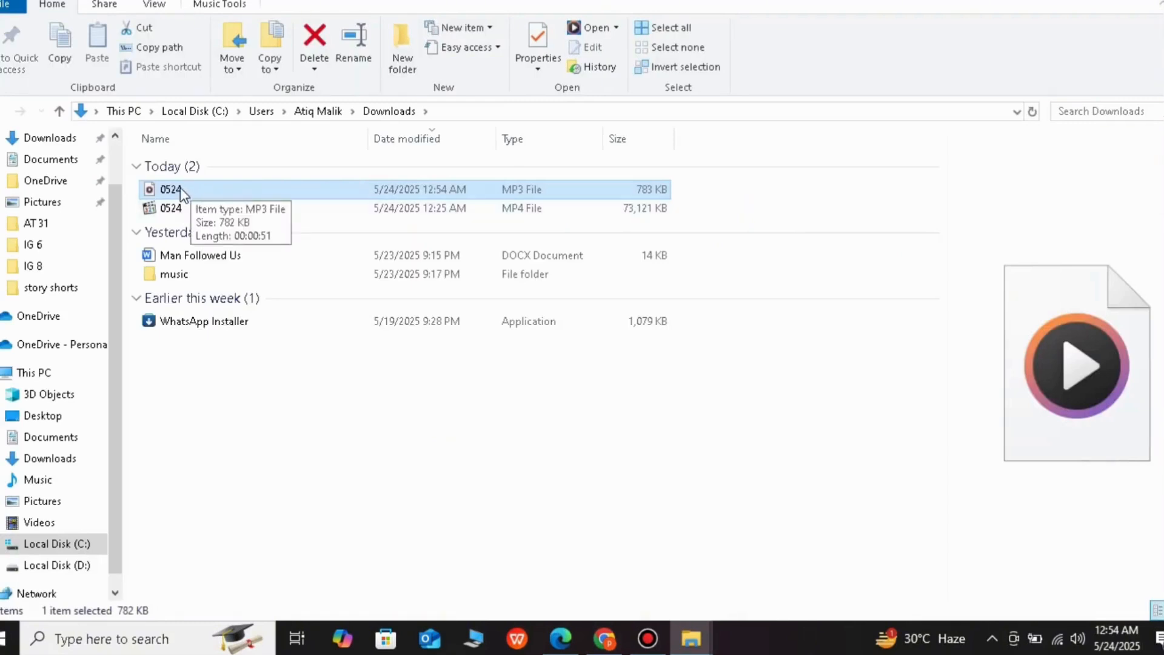
Play the converted 0524 MP3, close the player, and clear the folder selection.
click(180, 187)
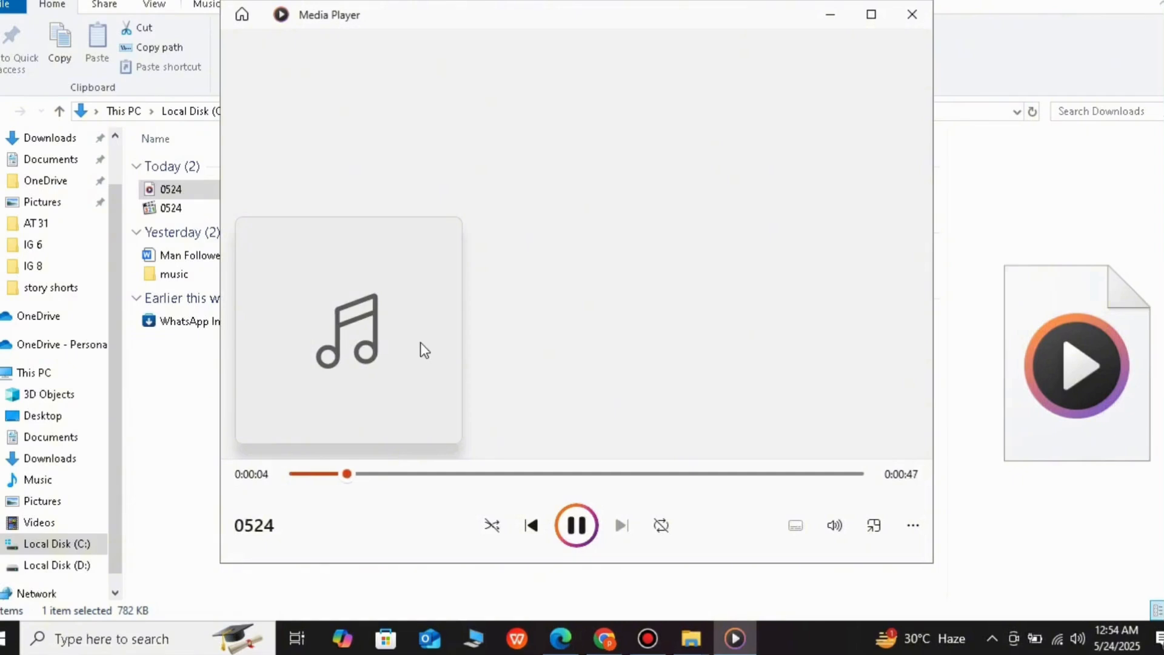
click(915, 15)
click(730, 216)
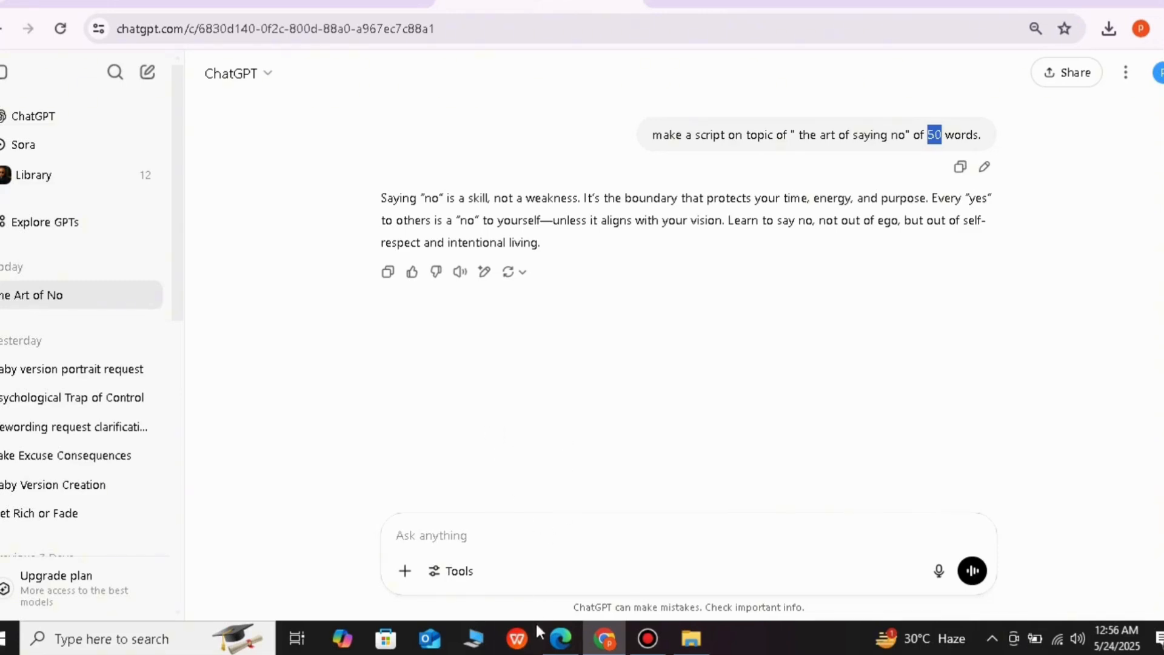
click(561, 638)
click(269, 23)
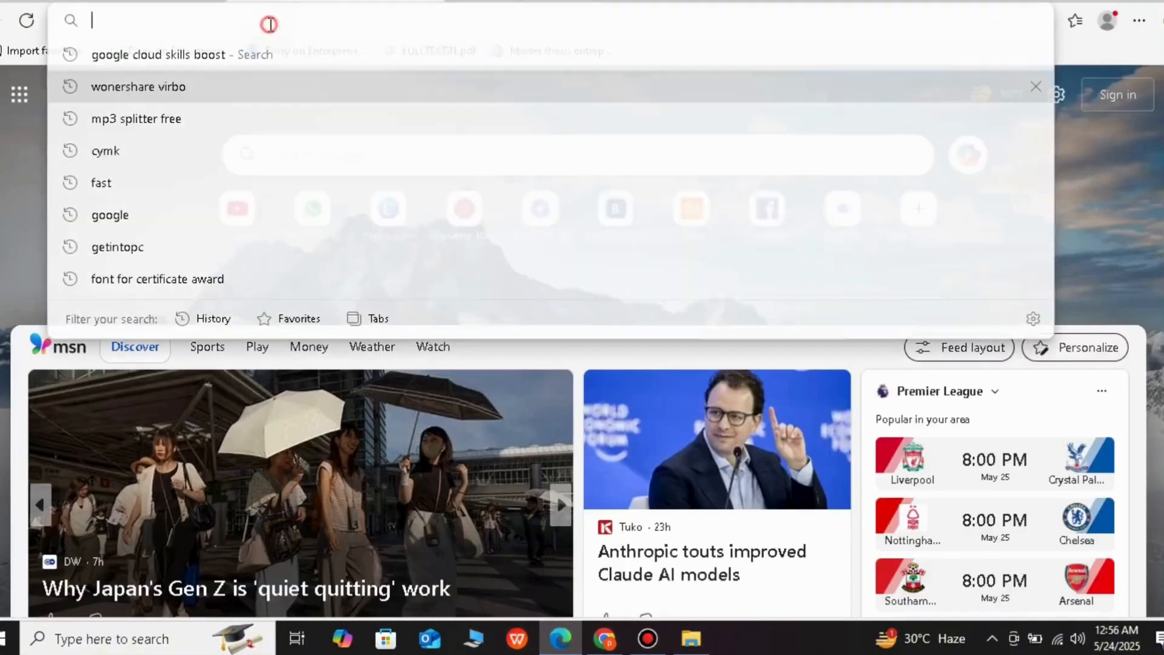
text(https://www.minimax.io/audio)
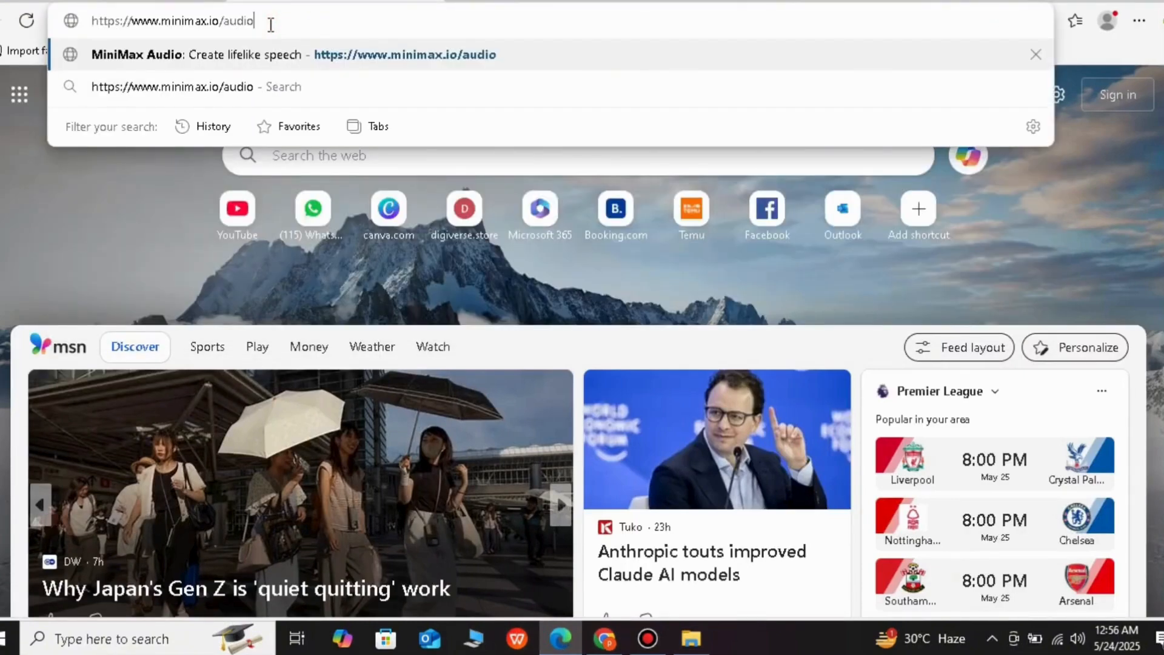
key(Return)
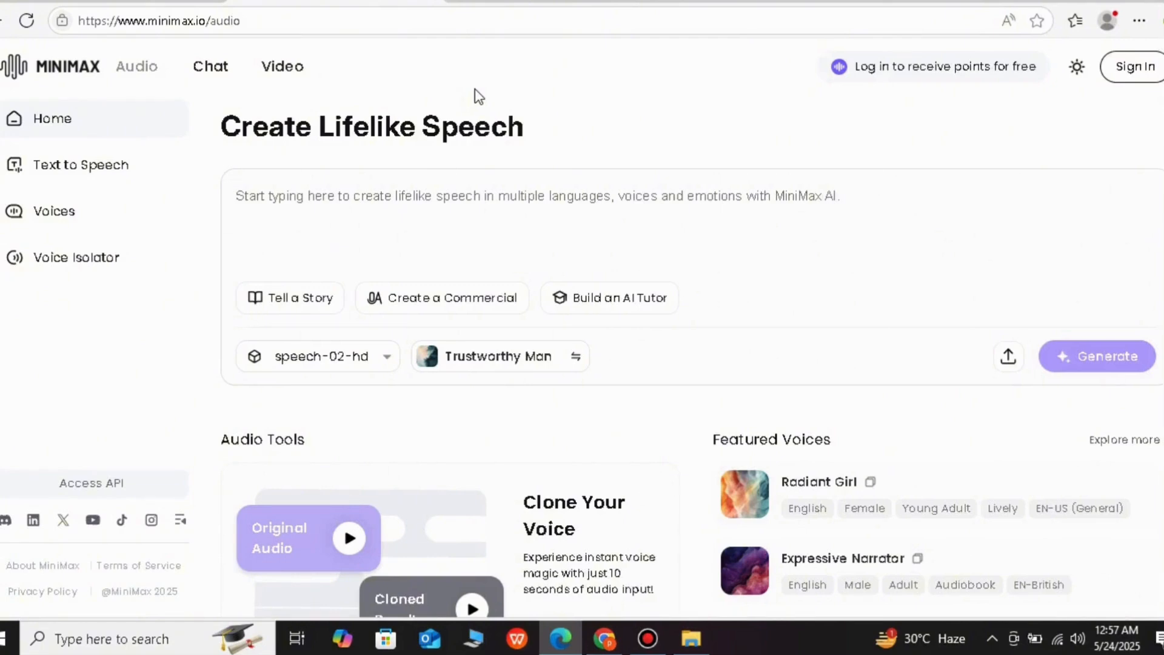
Search Bing in a new tab for 'google cloud skills boost' and open the site's home page.
click(459, 8)
click(431, 22)
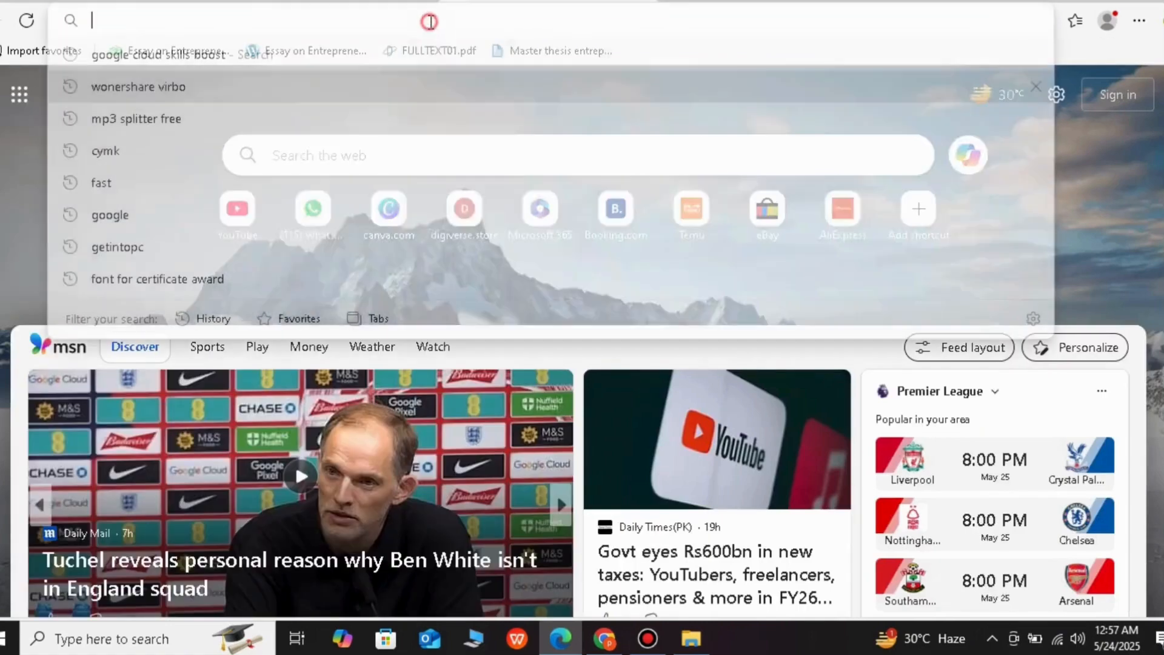
text(google clou)
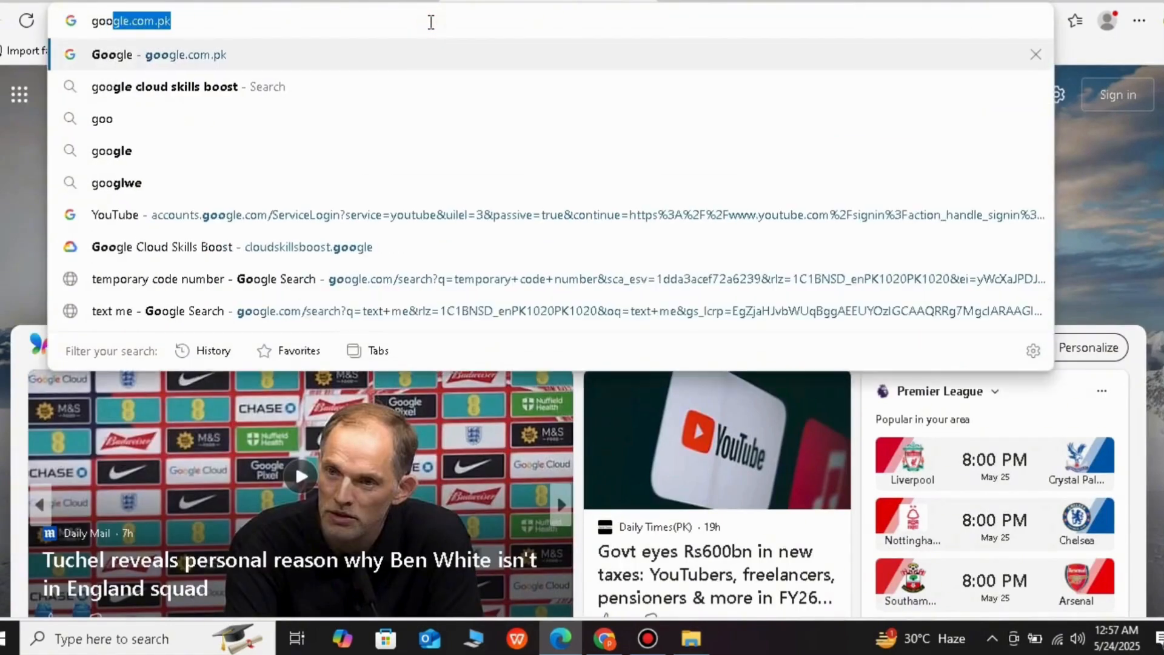
text(d s)
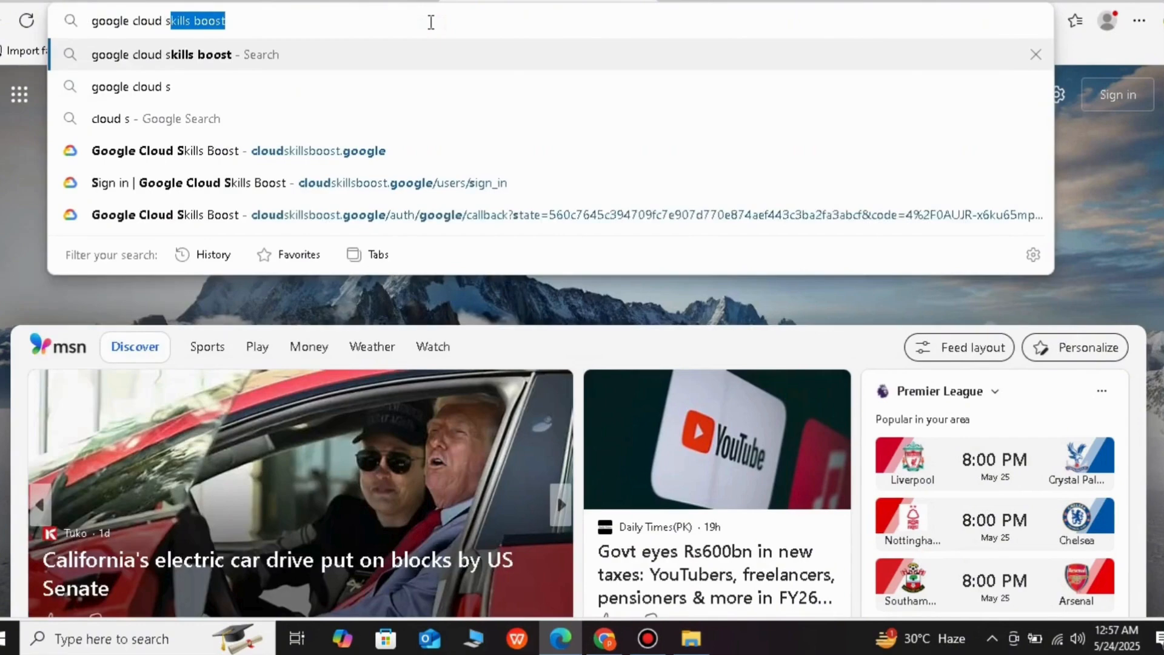
text(kills boost)
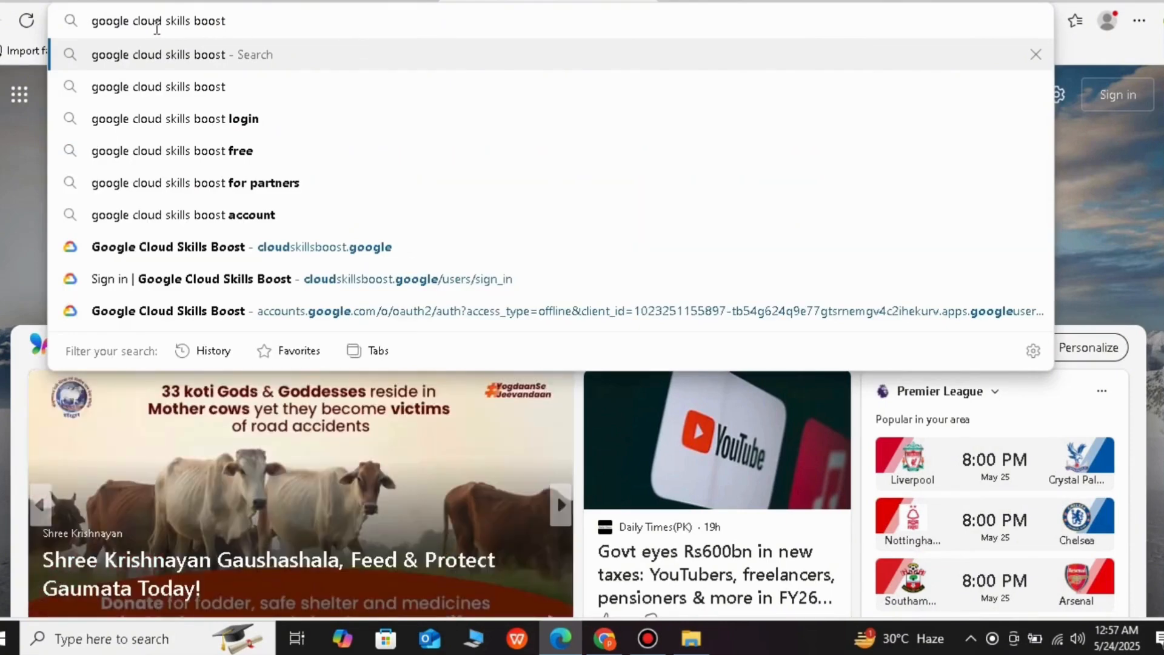
key(Return)
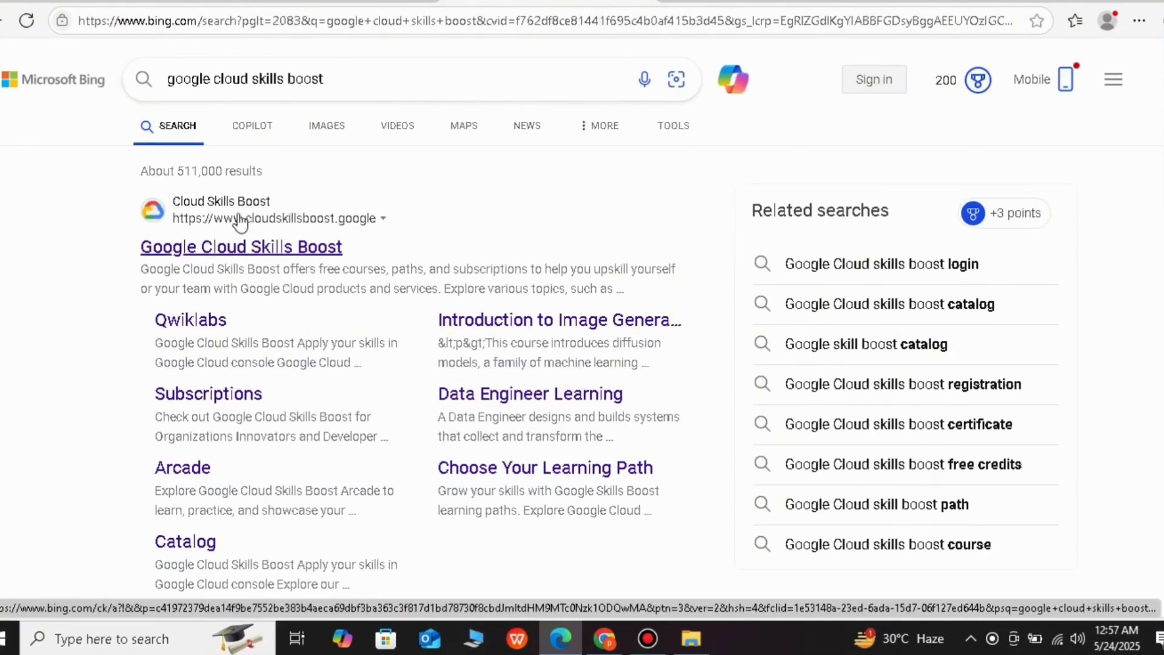
click(190, 254)
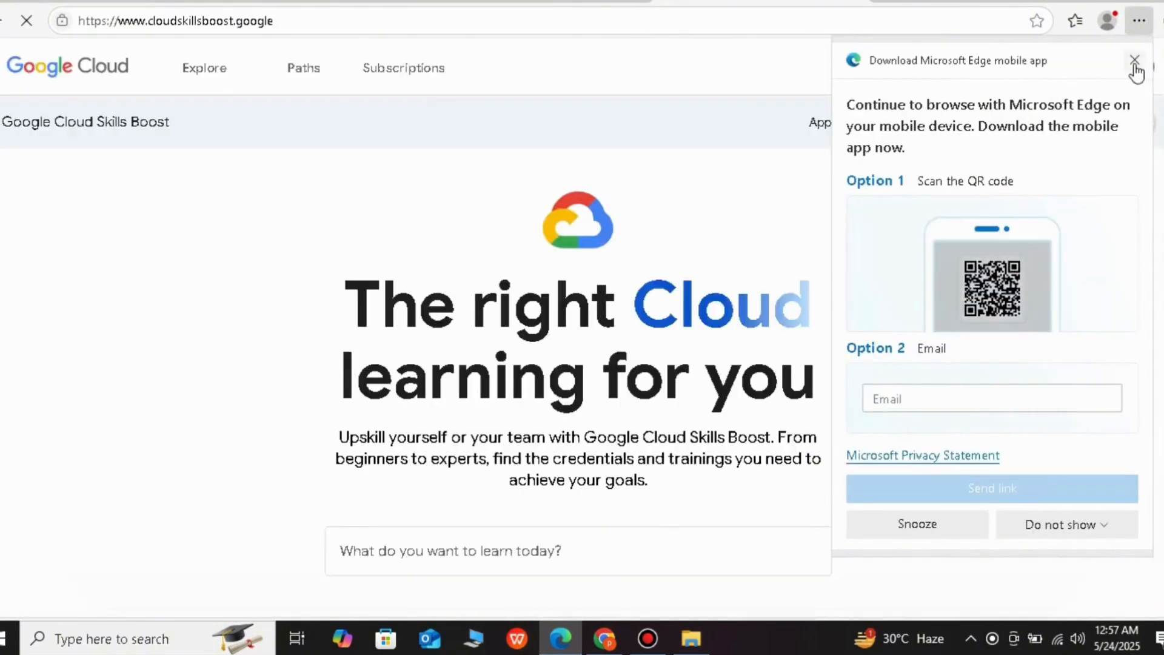
Dismiss the mobile app promotion and confirm signing in with the Google account.
click(1134, 60)
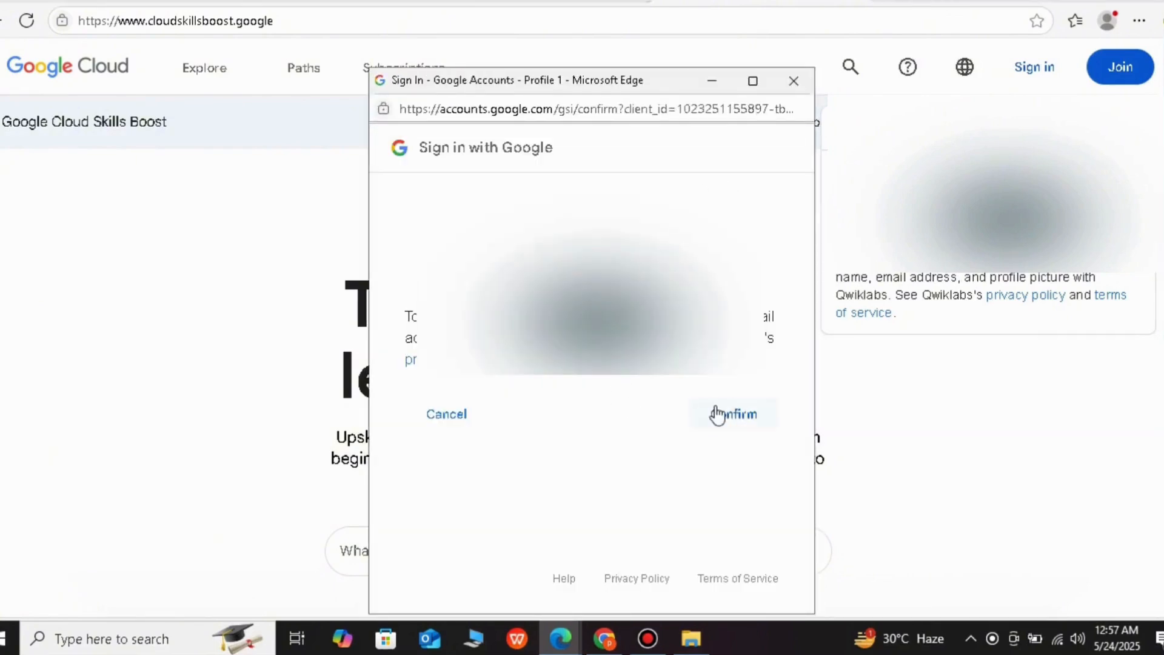
click(715, 408)
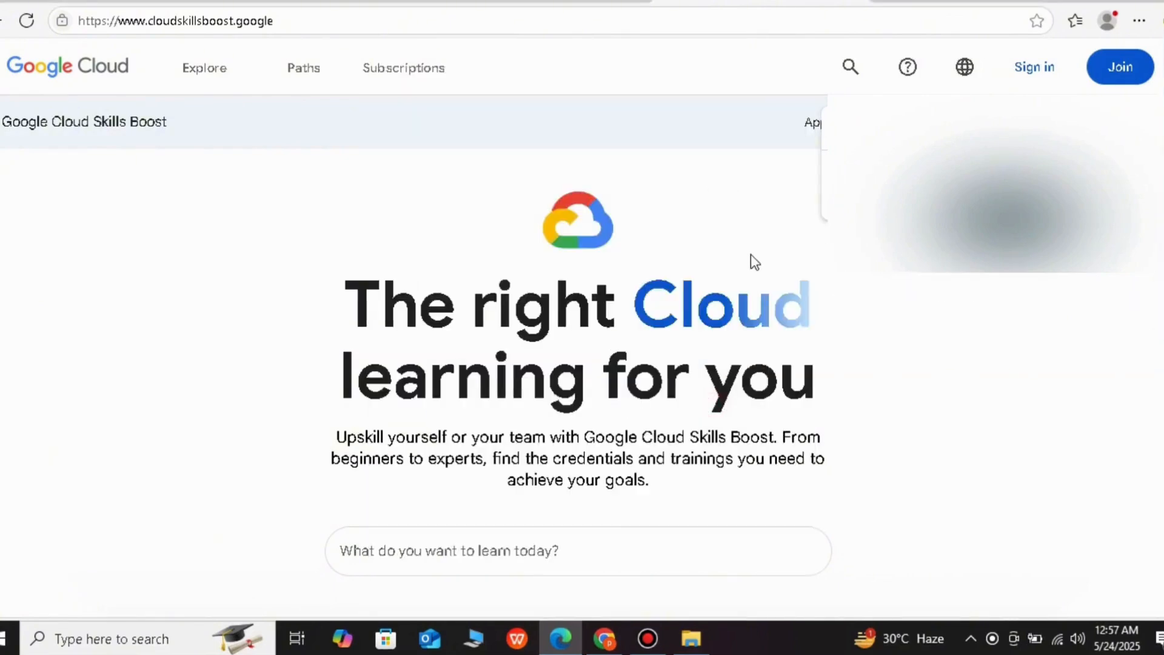
scroll(931, 145, down, 3)
scroll(952, 216, up, 3)
scroll(955, 218, down, 3)
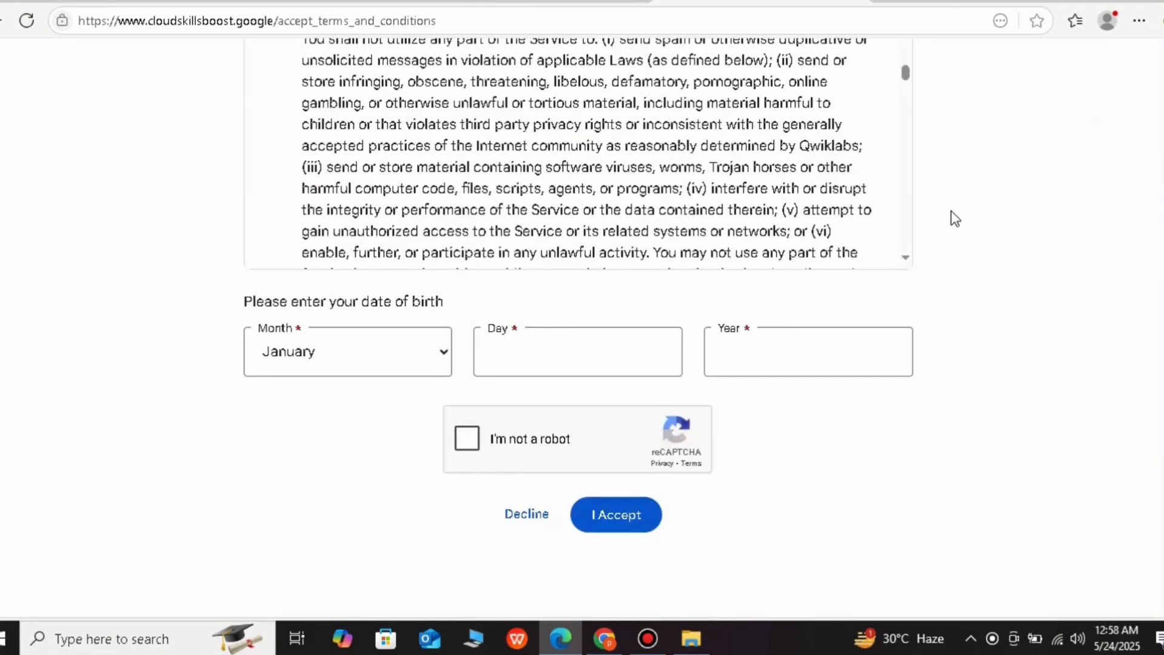
scroll(955, 218, up, 2)
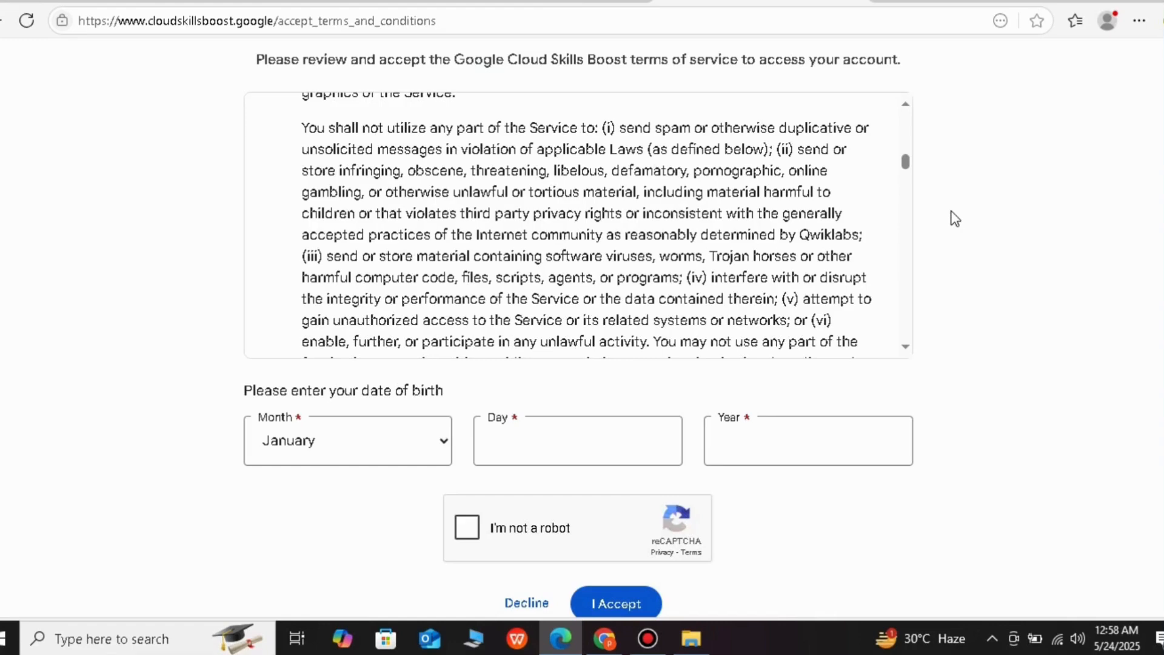
scroll(756, 226, up, 10)
scroll(838, 126, up, 2)
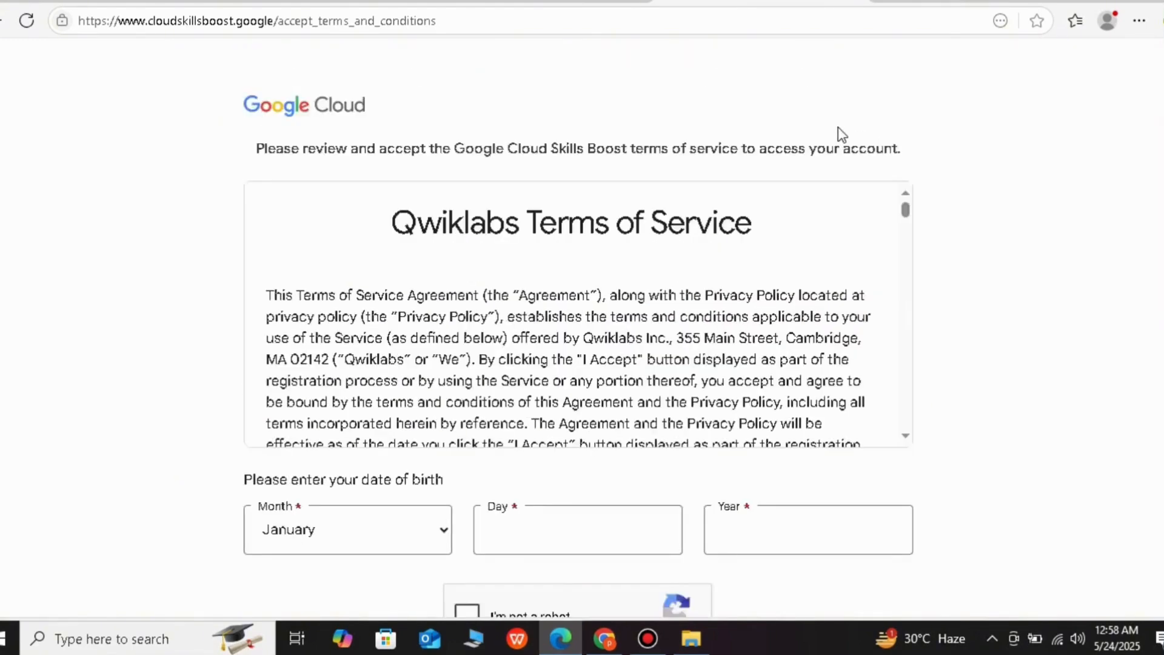
scroll(838, 127, down, 4)
Fill in the date of birth fields on the terms form.
click(604, 367)
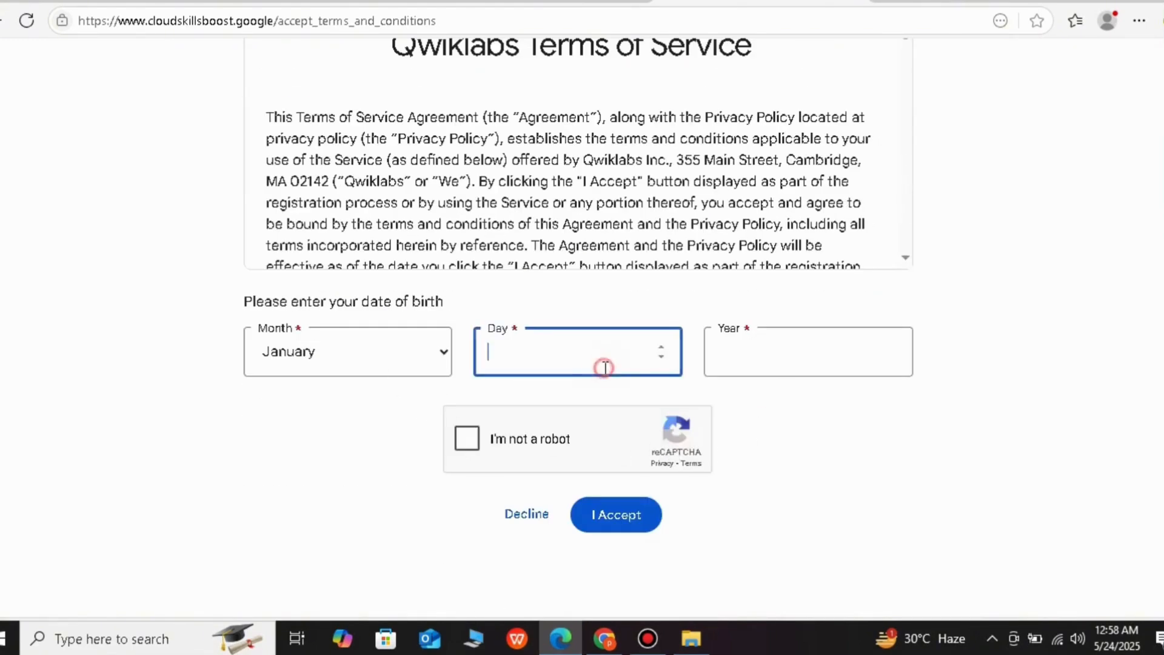
text(20)
click(798, 365)
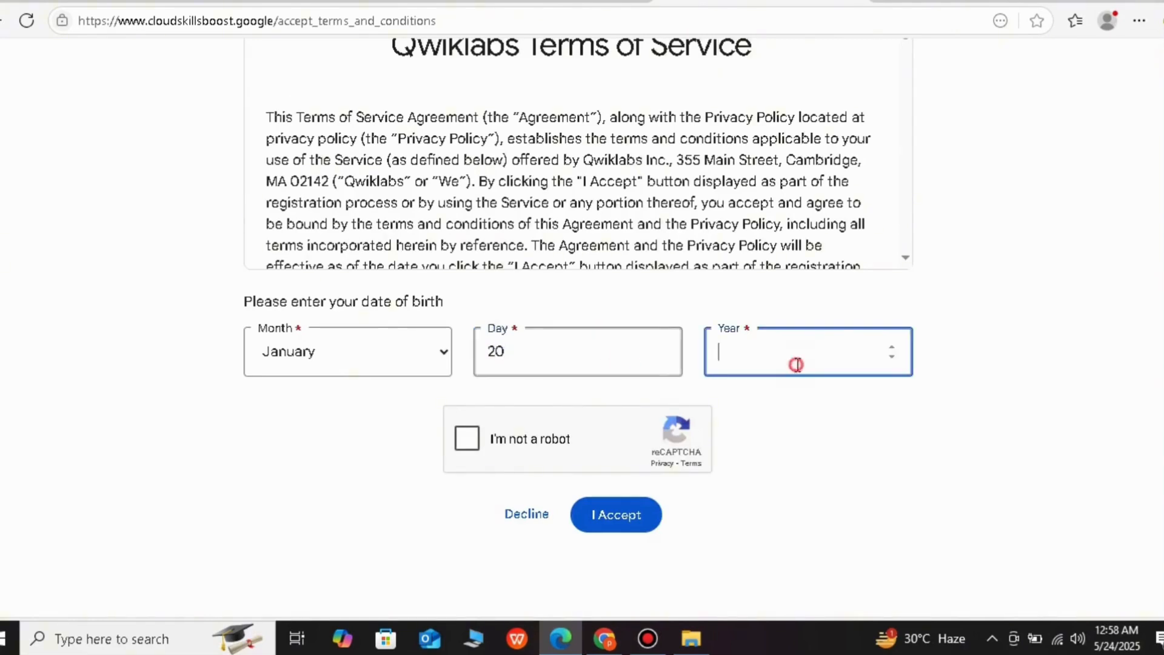
text(2000)
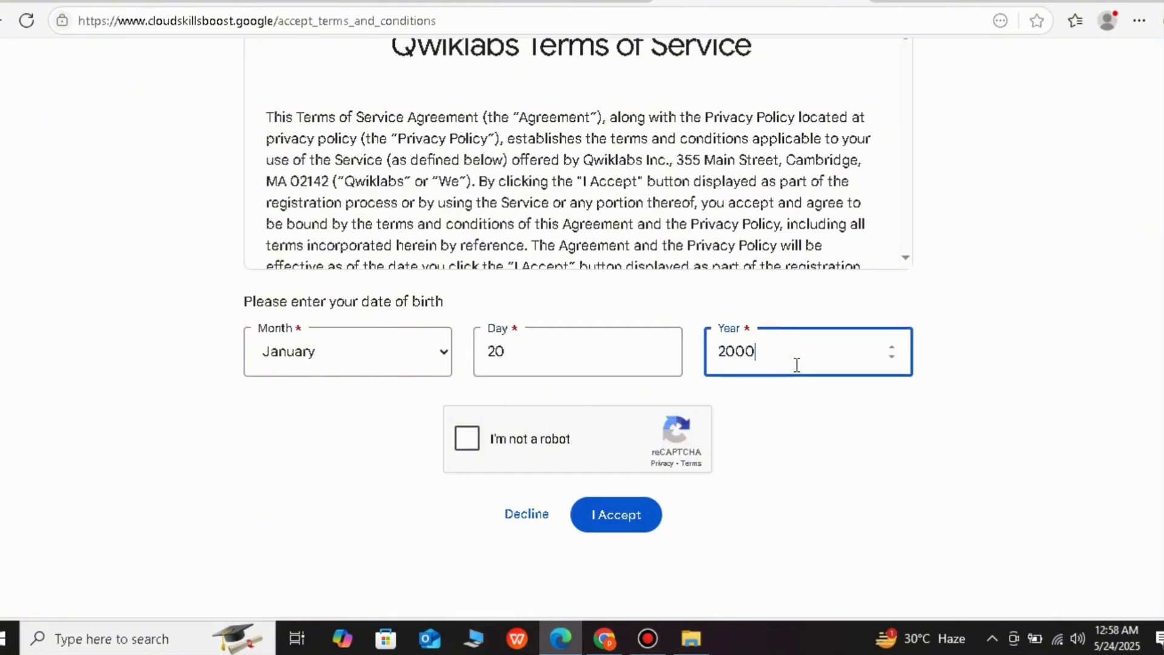
Pass the robot check's motorcycle and stairs image challenges and accept the terms of service.
click(466, 439)
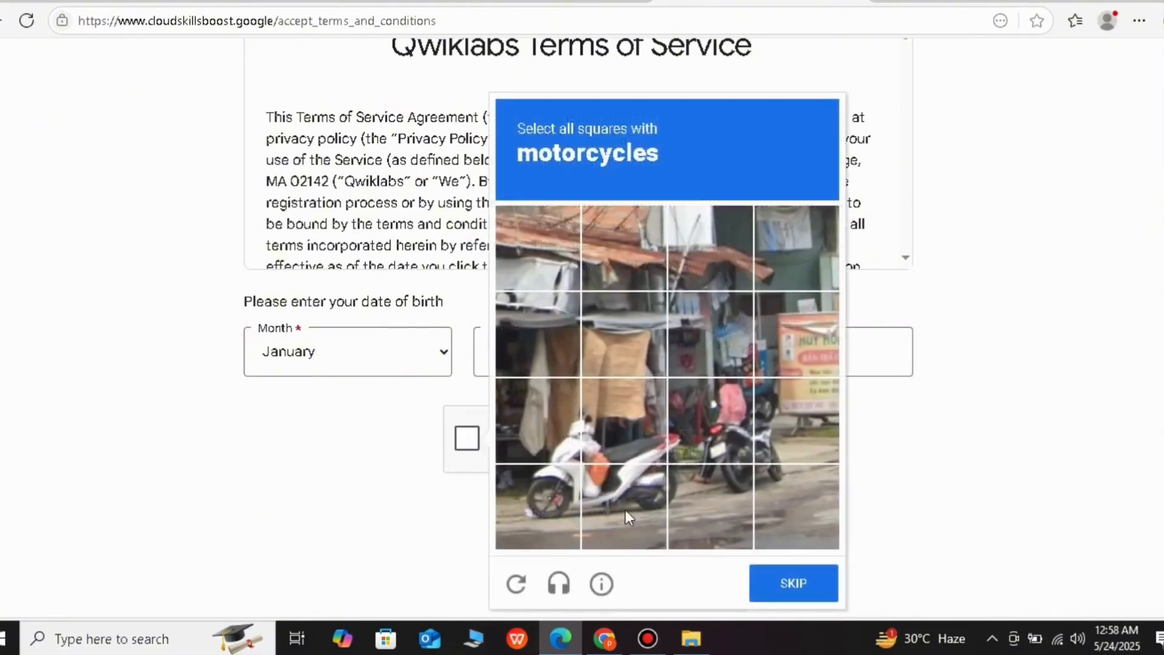
click(554, 476)
click(545, 425)
click(599, 442)
click(624, 506)
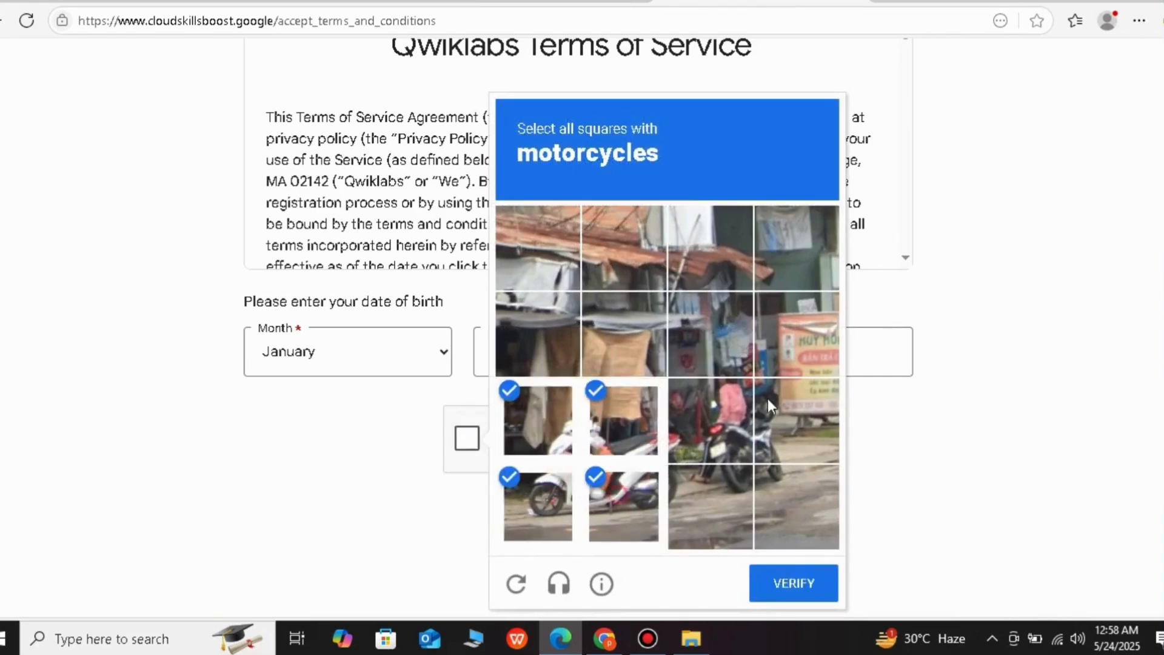
click(712, 442)
click(787, 415)
click(786, 573)
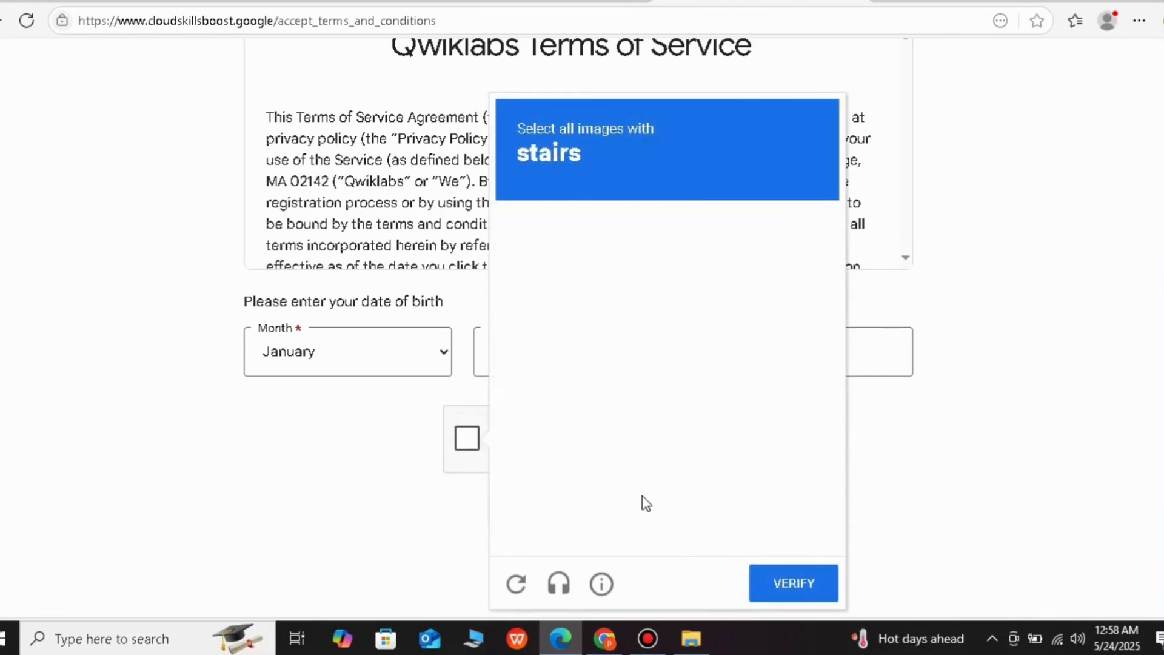
click(648, 271)
click(597, 314)
click(632, 336)
click(790, 583)
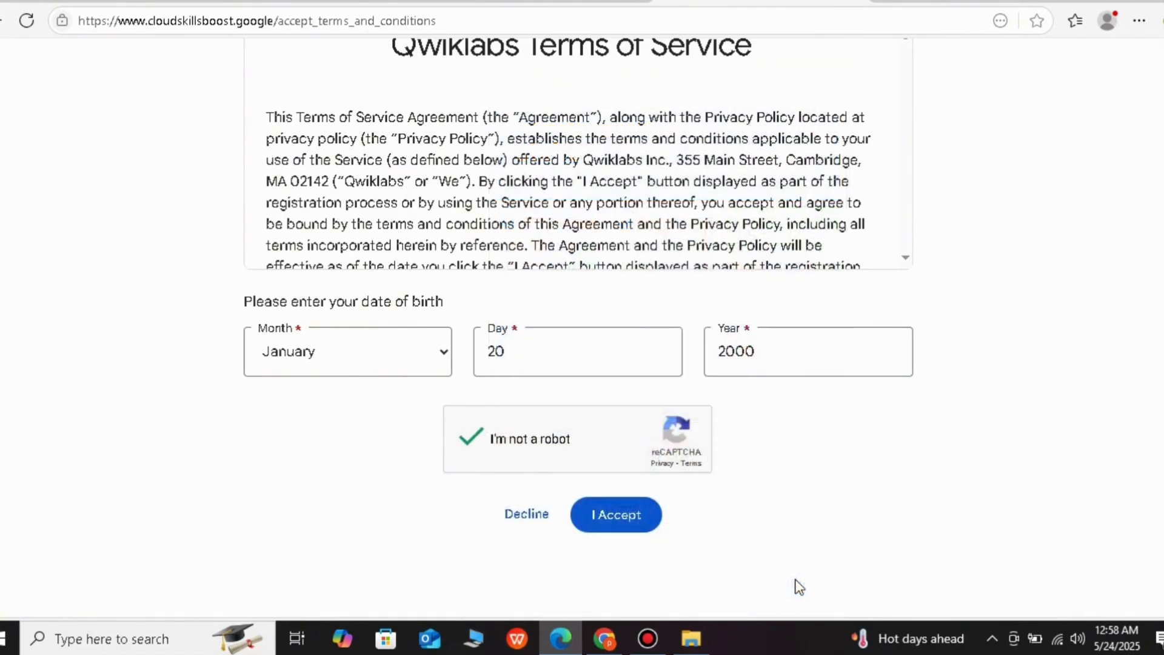
click(611, 515)
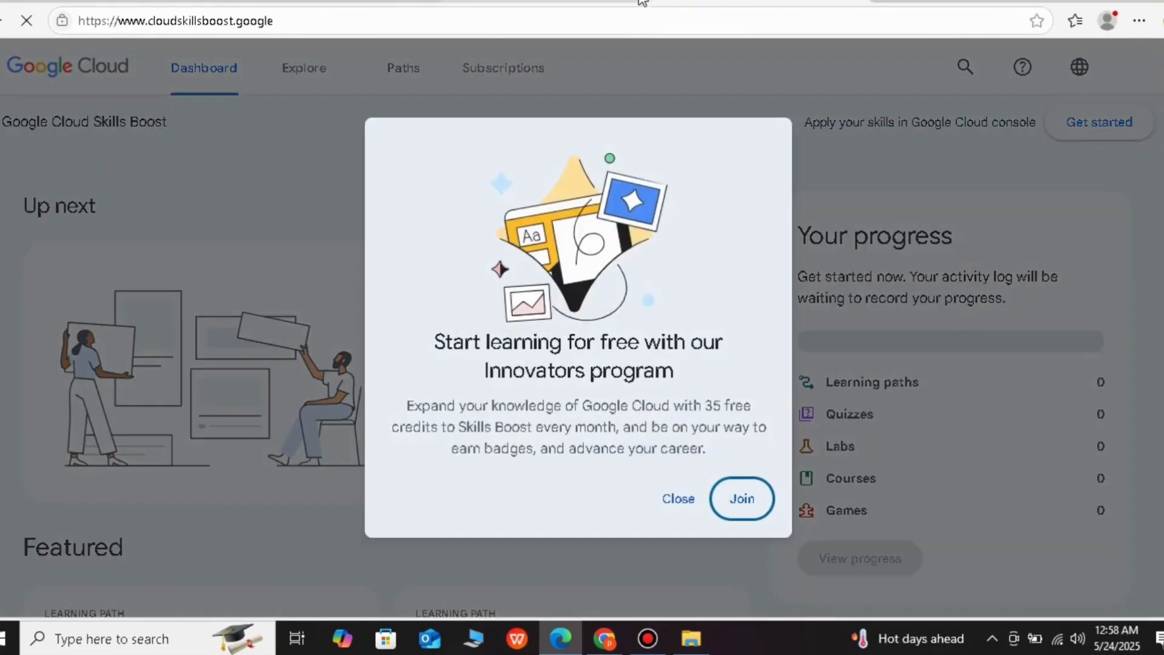
Dismiss the Innovators offer, filter the catalog to Lab format, and open A Tour of Google Cloud Sustainability.
click(676, 501)
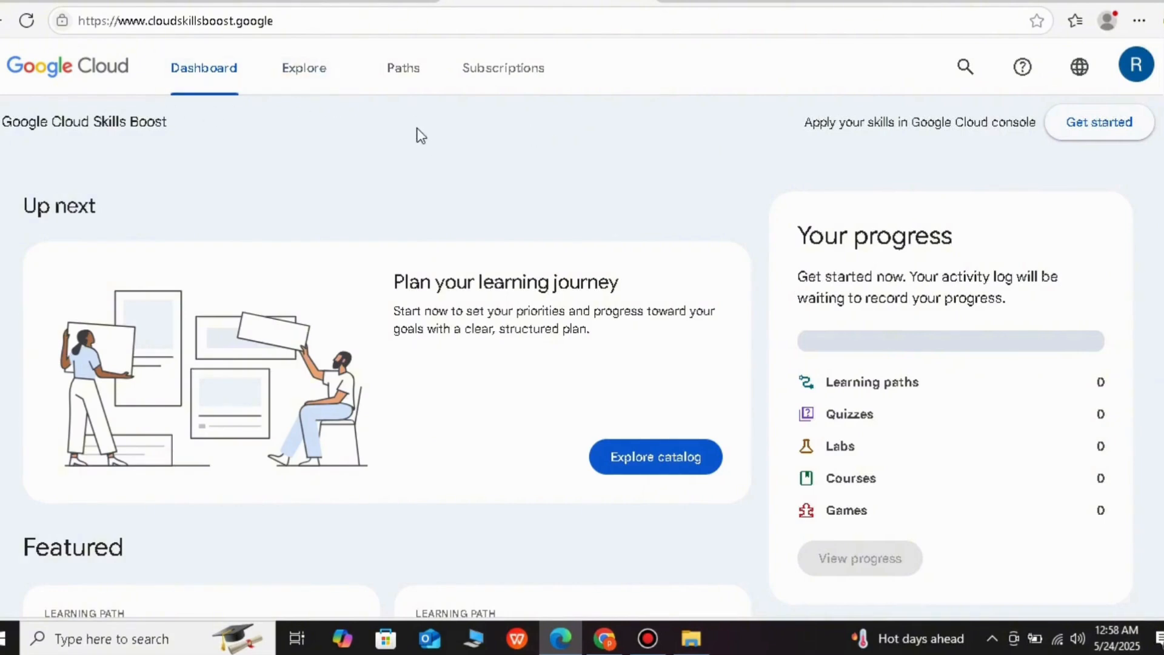
click(302, 72)
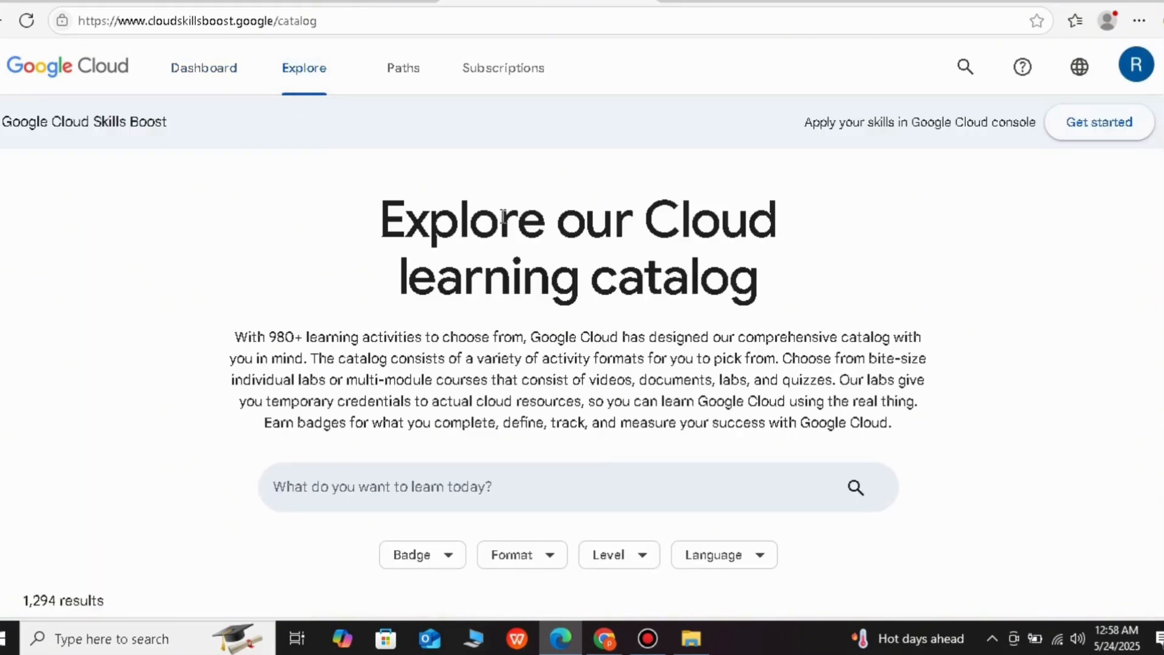
scroll(442, 241, down, 1)
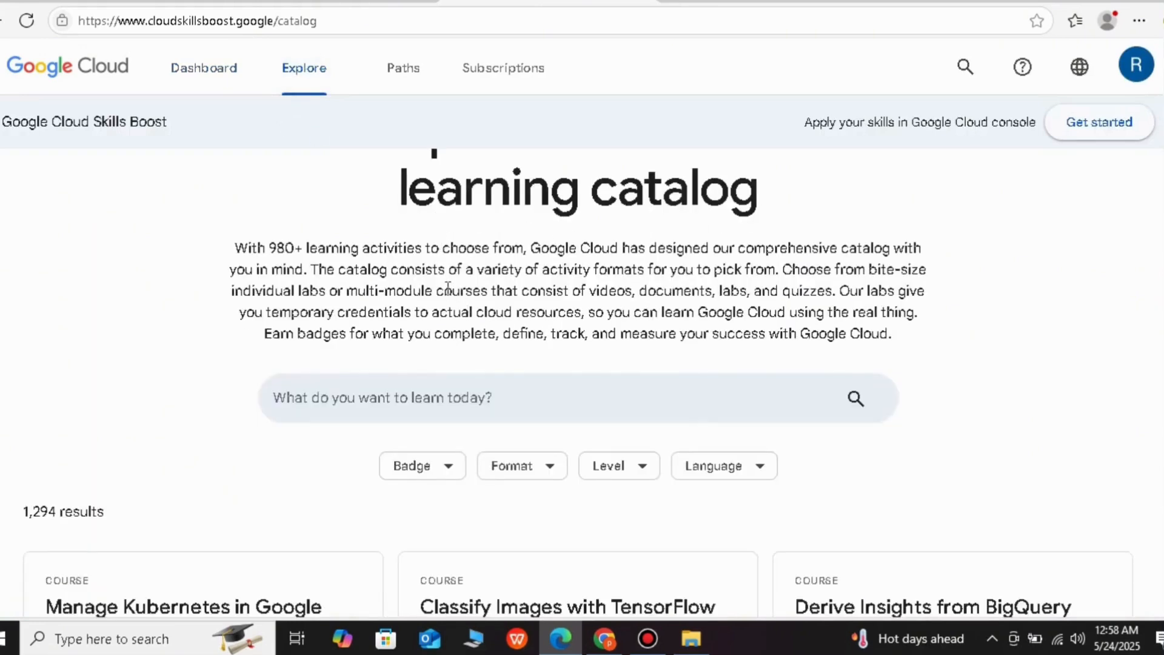
scroll(448, 288, down, 1)
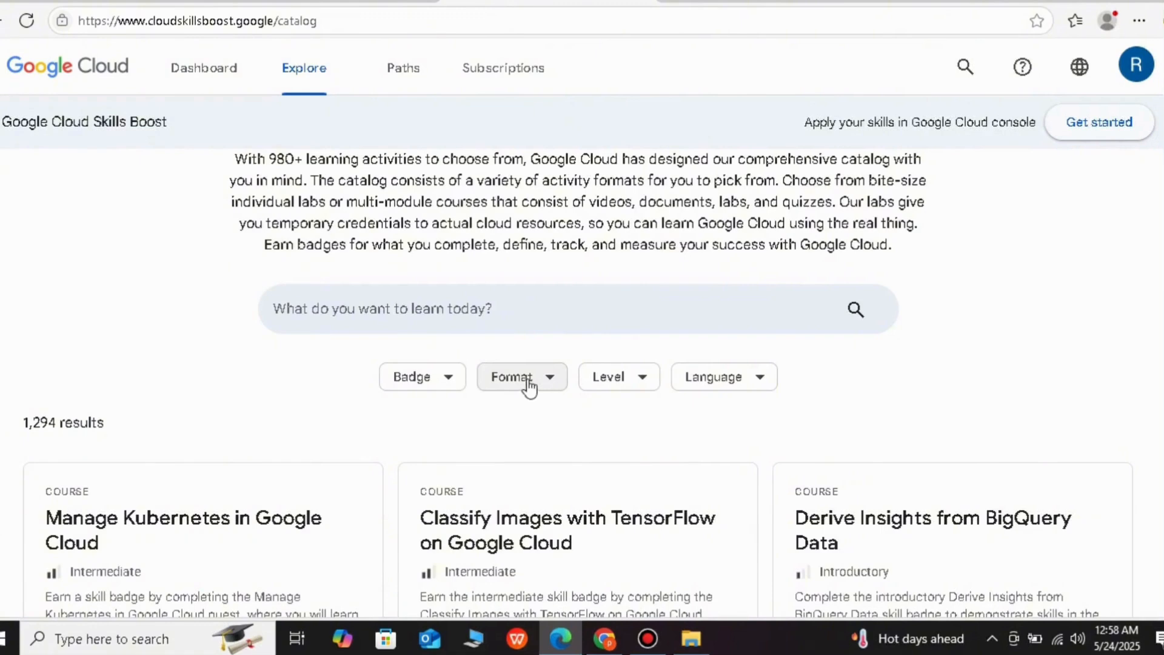
click(527, 383)
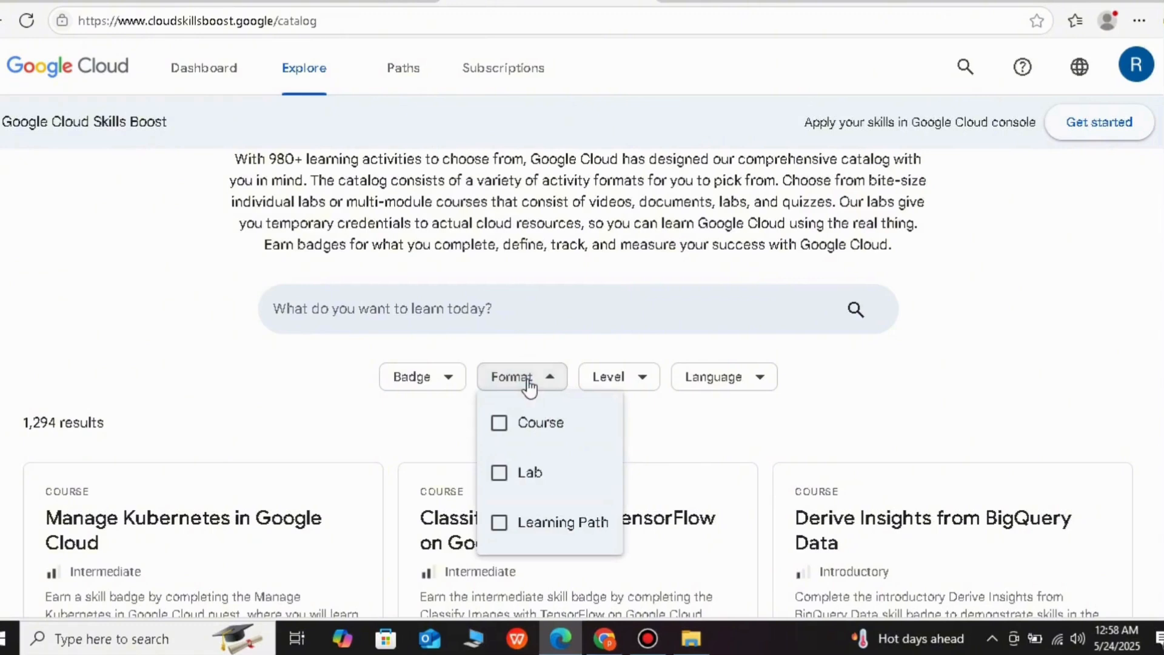
click(498, 474)
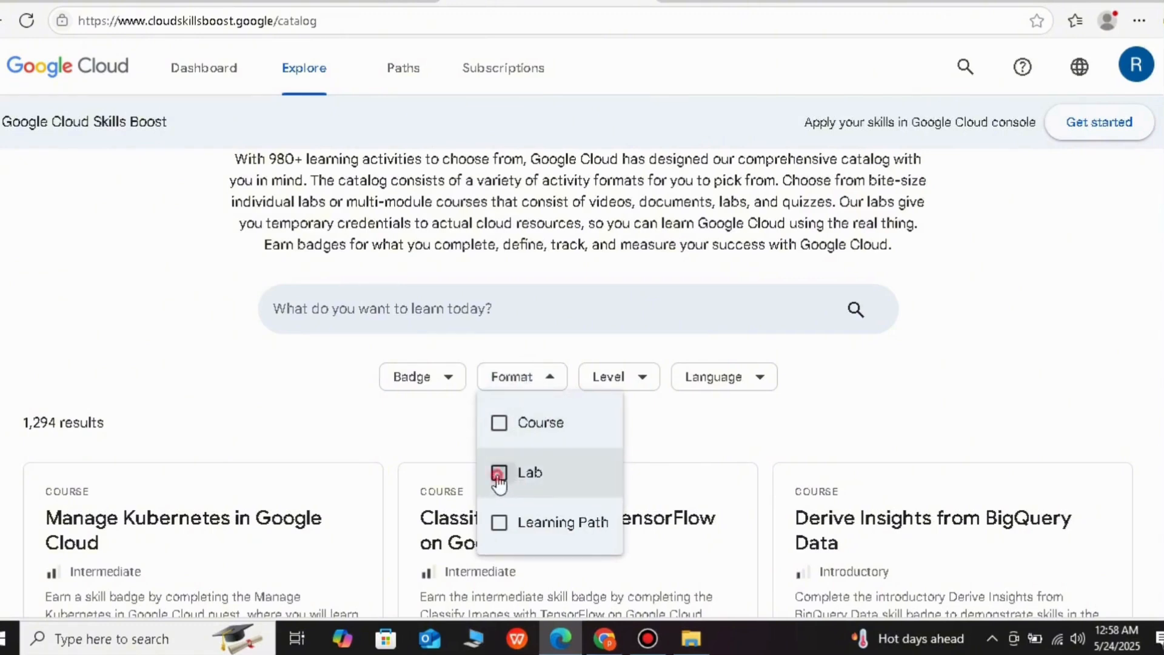
scroll(475, 343, down, 4)
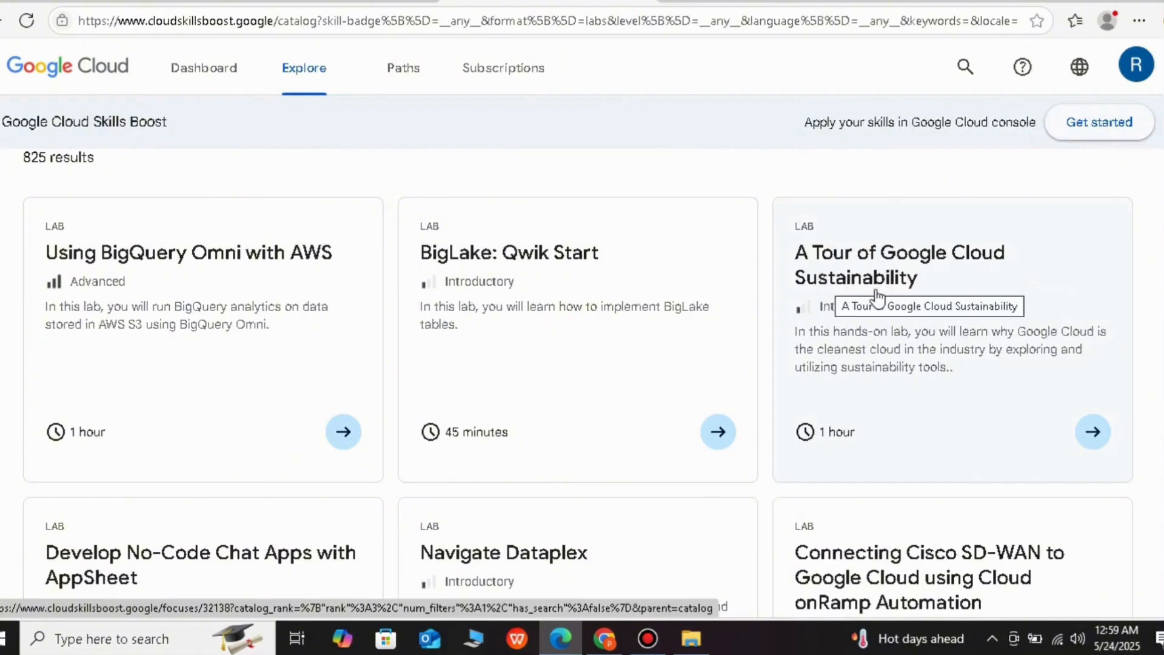
click(1091, 433)
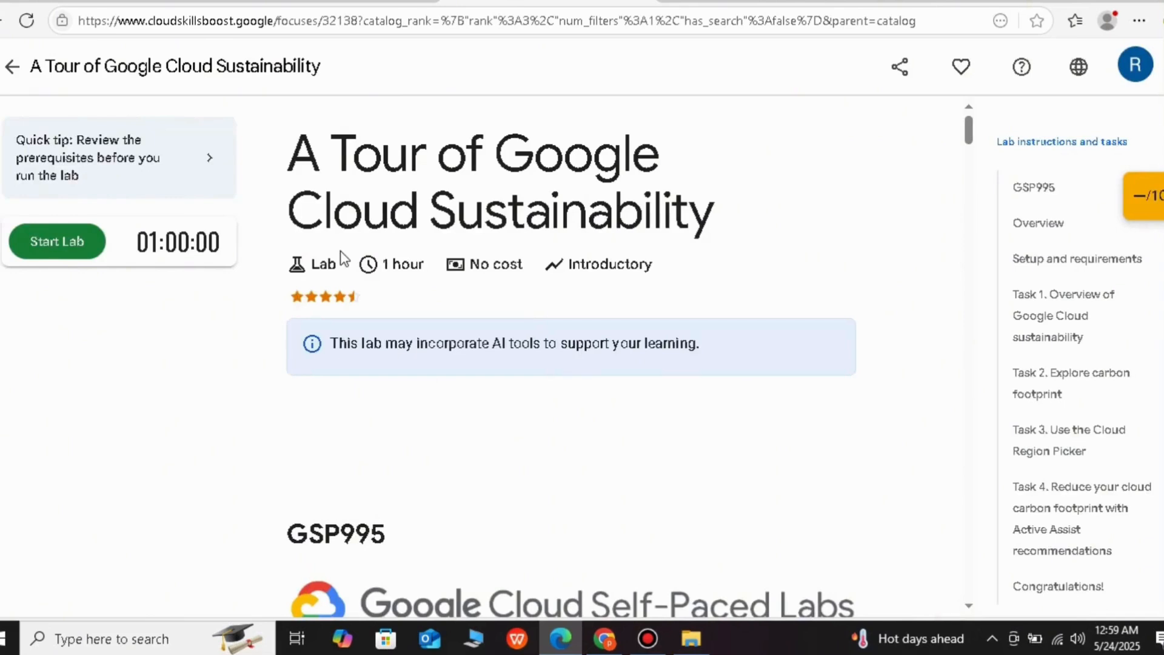
Start the GSP995 Sustainability lab.
click(63, 249)
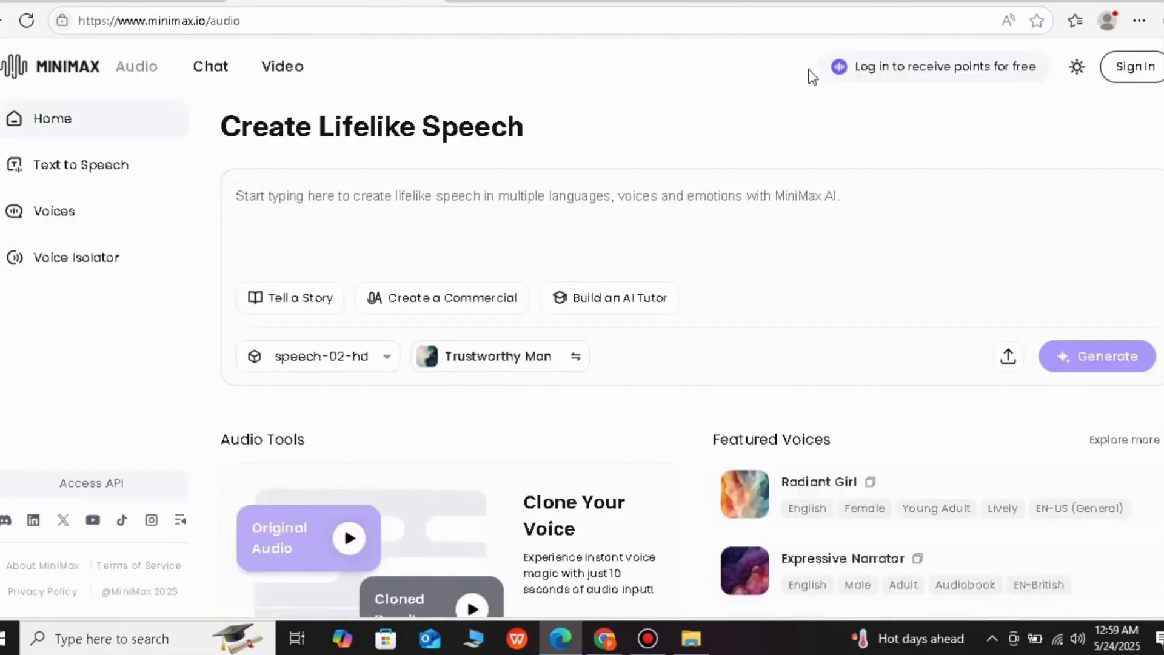
Begin signing in to MiniMax Audio with a different Google account, then return to the running lab page.
click(1125, 65)
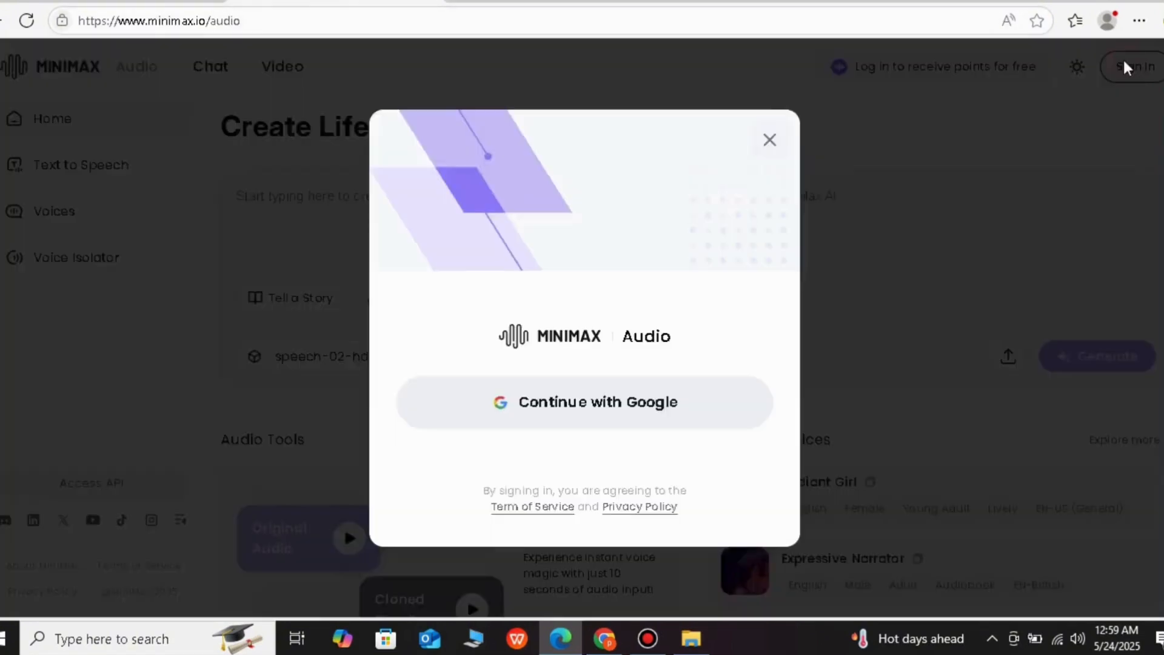
click(563, 413)
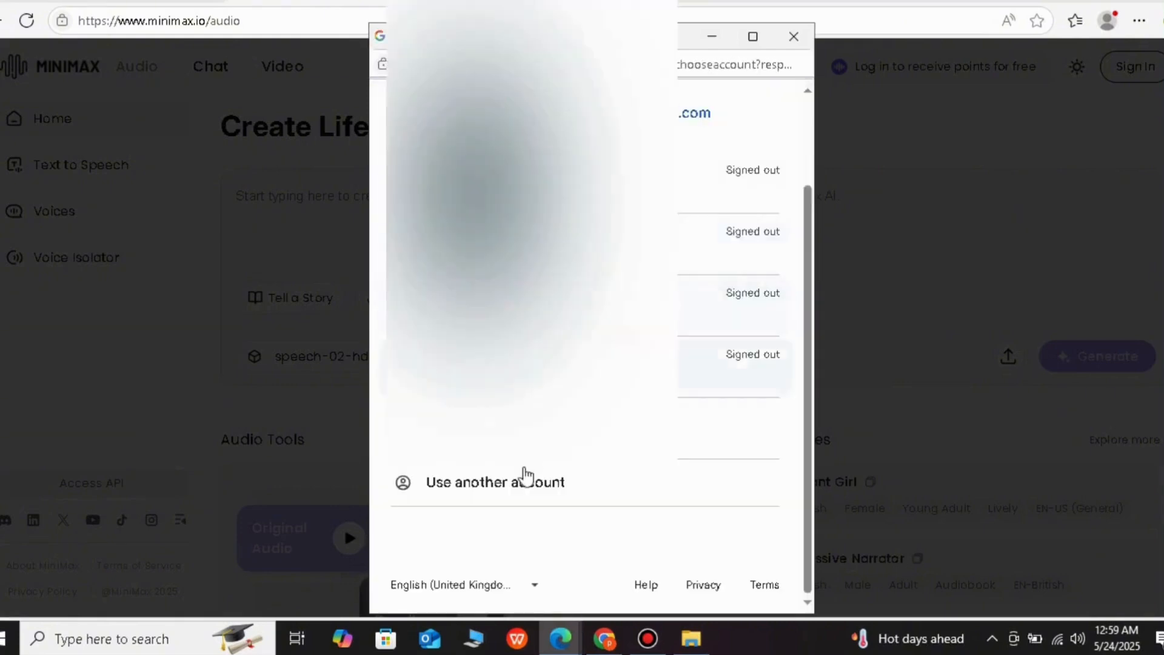
click(472, 489)
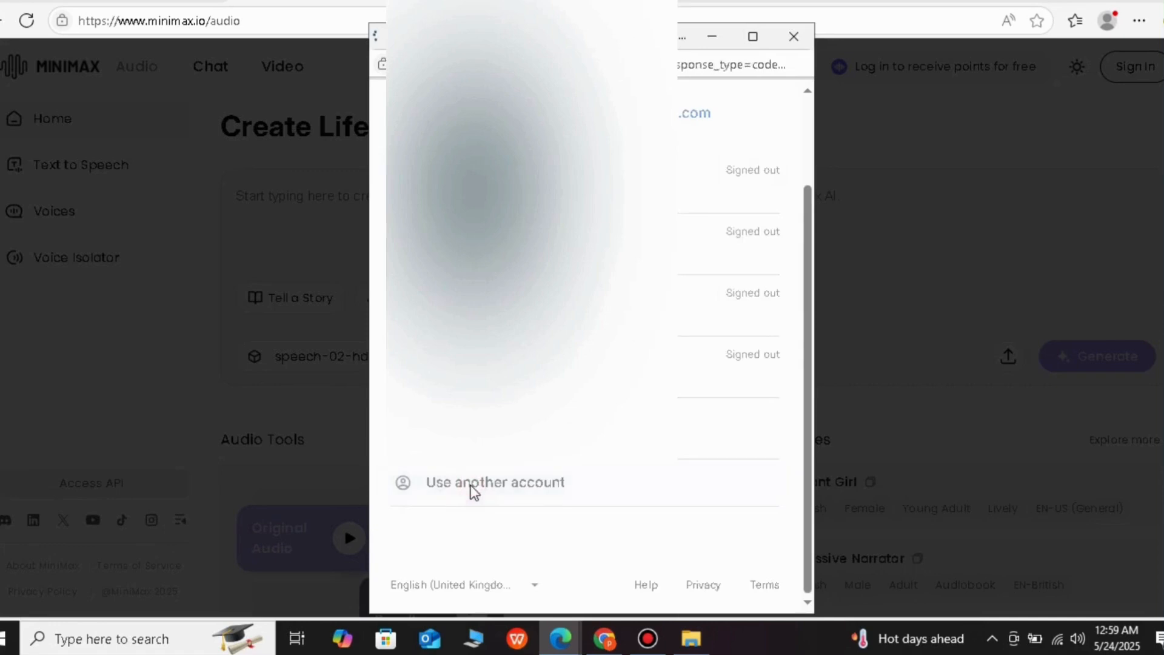
click(491, 310)
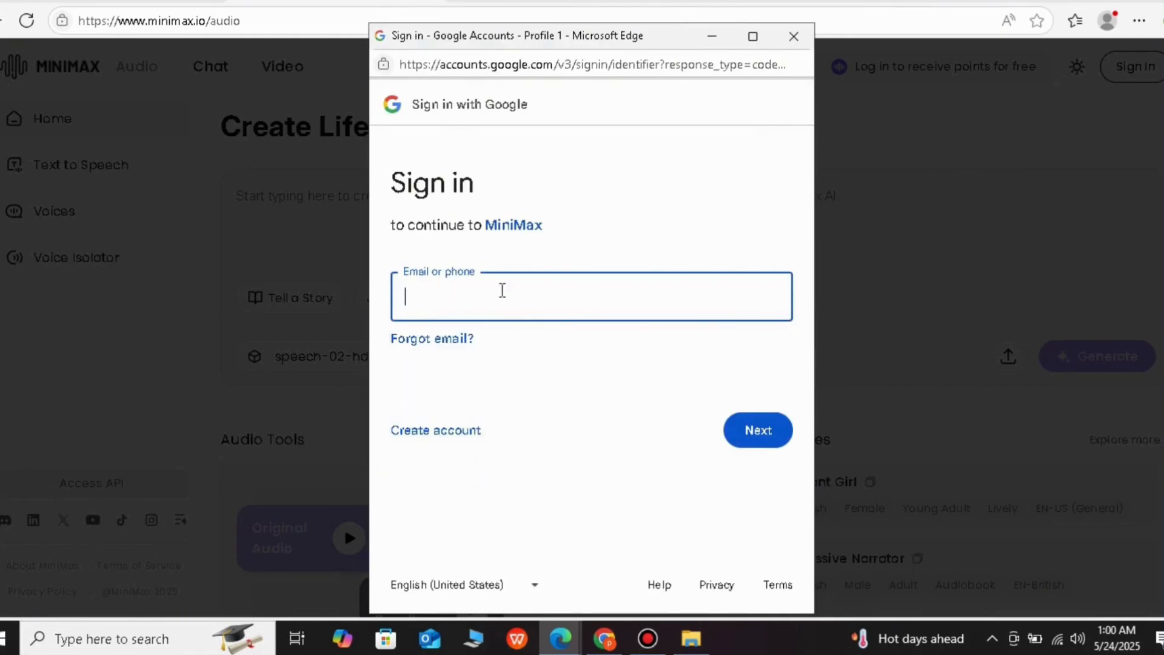
key(alt+Tab)
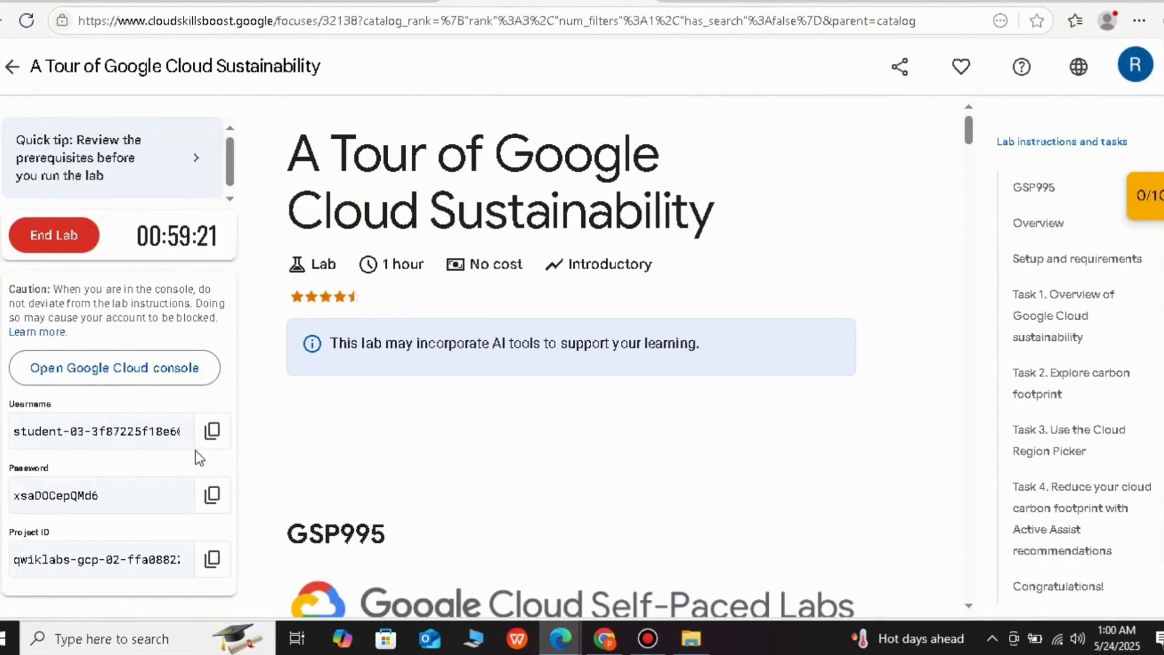
Enter the lab's temporary username as the e-mail in the Google sign-in popup.
click(213, 438)
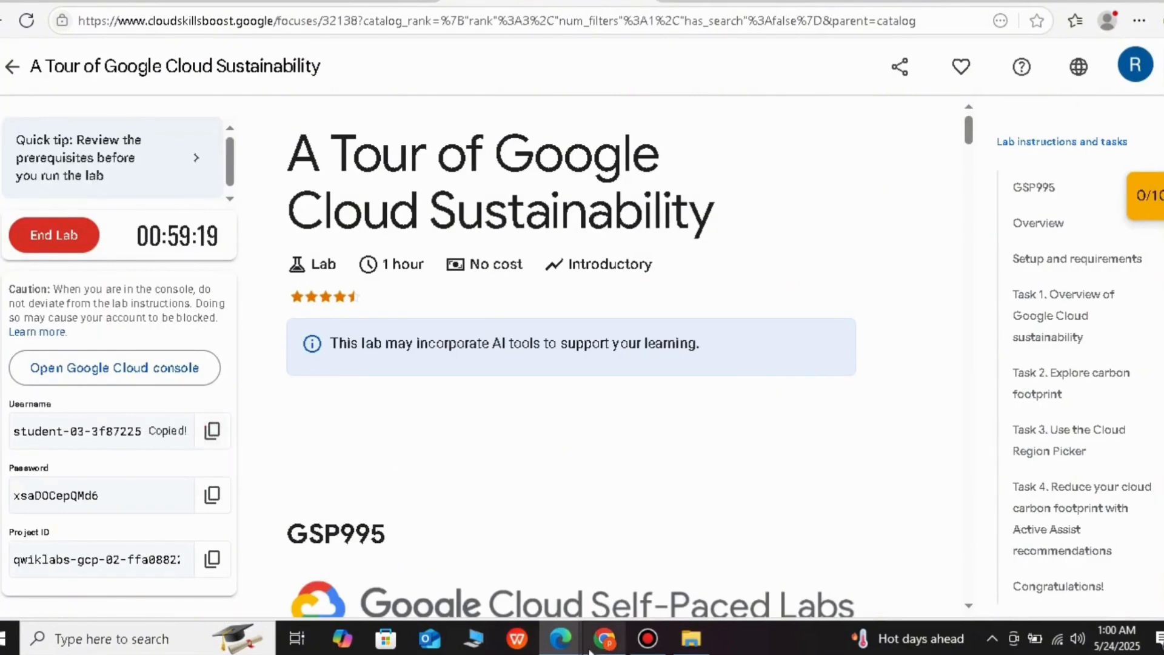
mouse_move(560, 638)
click(641, 564)
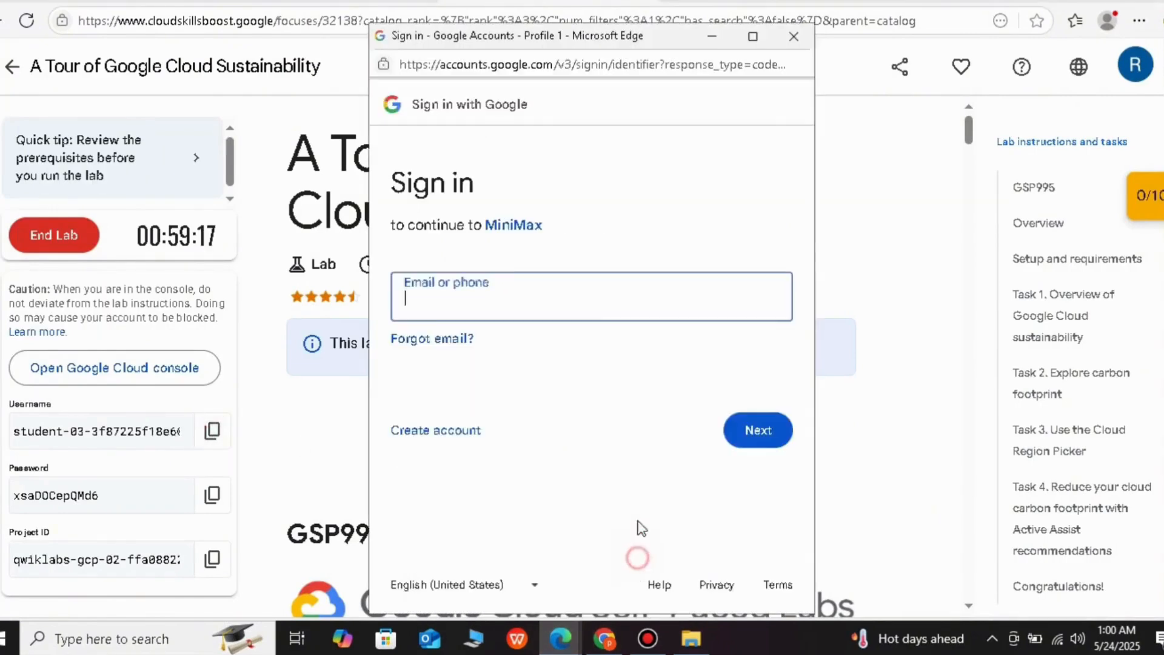
right_click(536, 296)
click(587, 461)
click(732, 423)
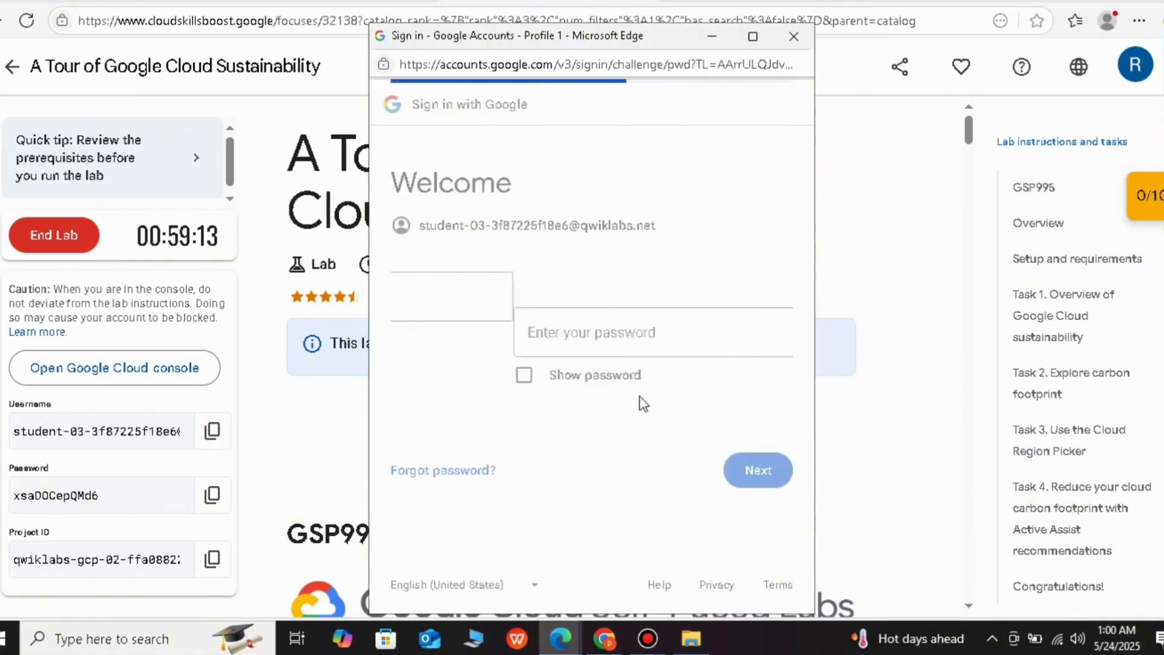
Paste the lab's temporary password and sign in.
click(401, 374)
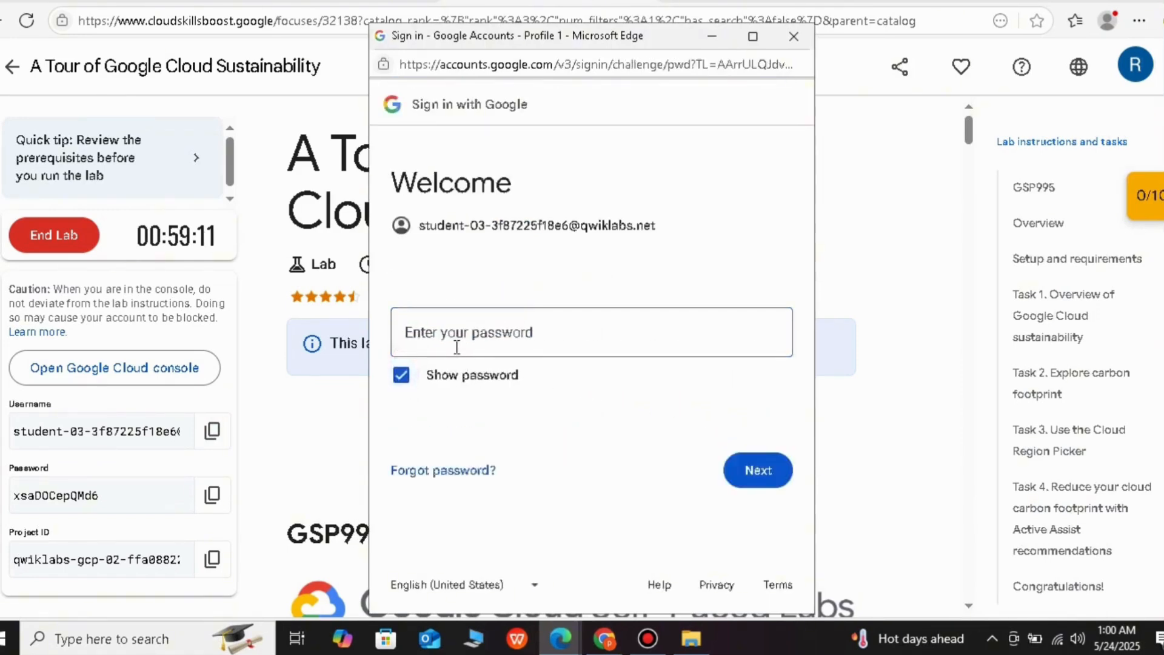
click(213, 495)
mouse_move(560, 639)
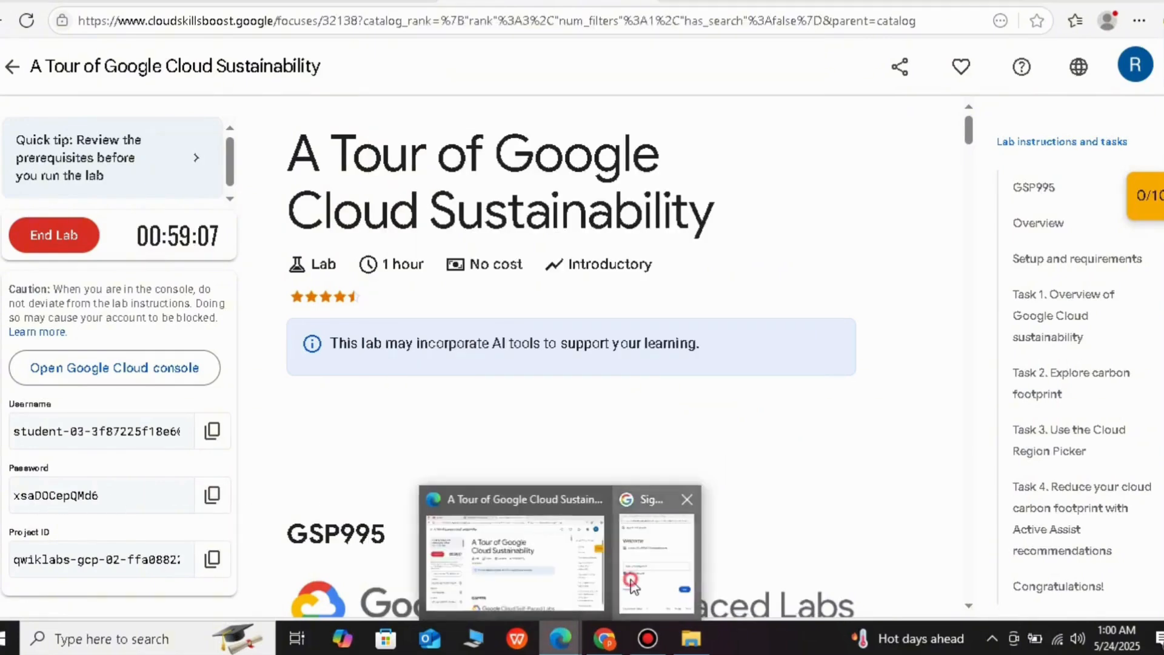
click(633, 570)
right_click(476, 332)
click(525, 448)
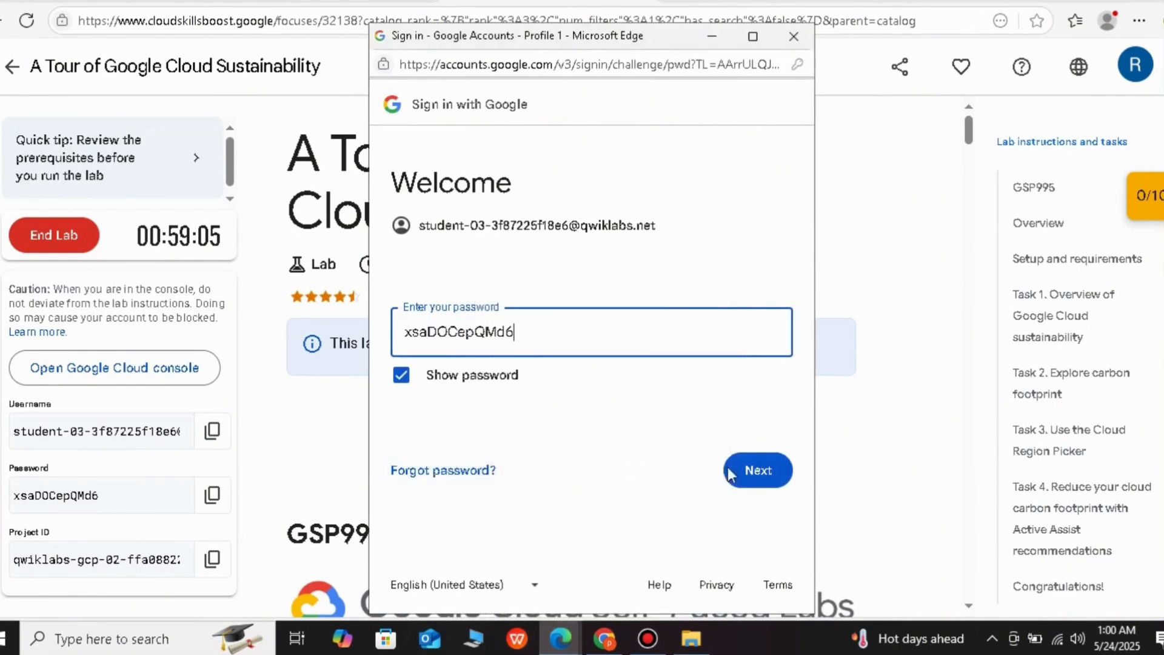
click(727, 470)
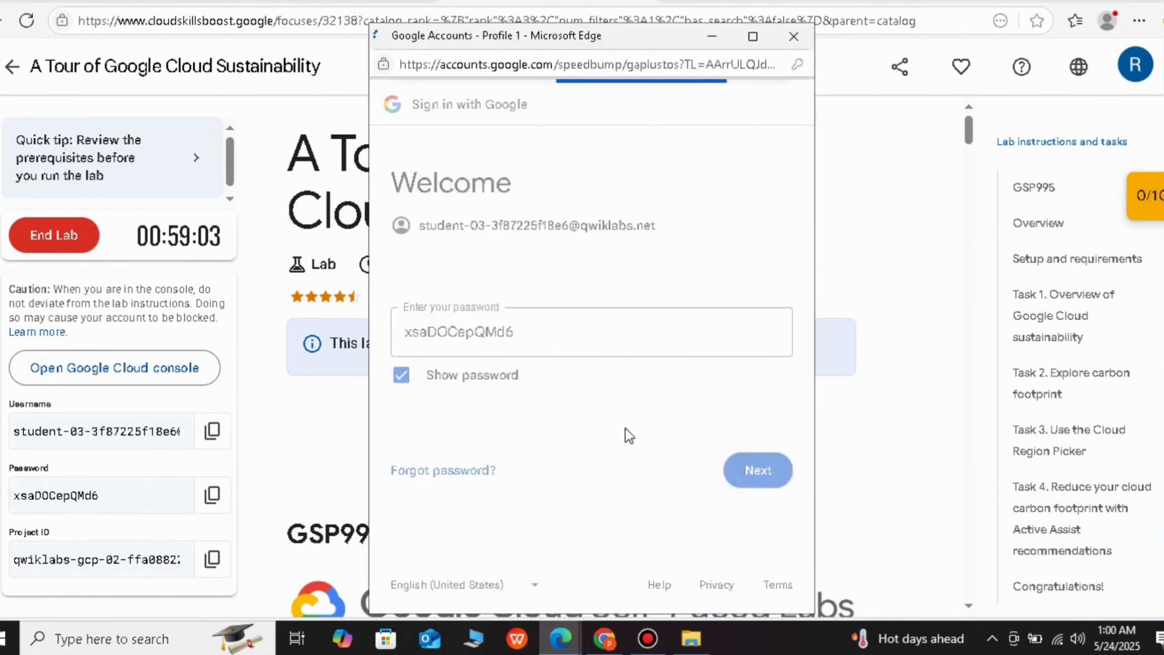
Accept the new account's terms with I understand.
scroll(651, 311, down, 5)
scroll(651, 311, down, 2)
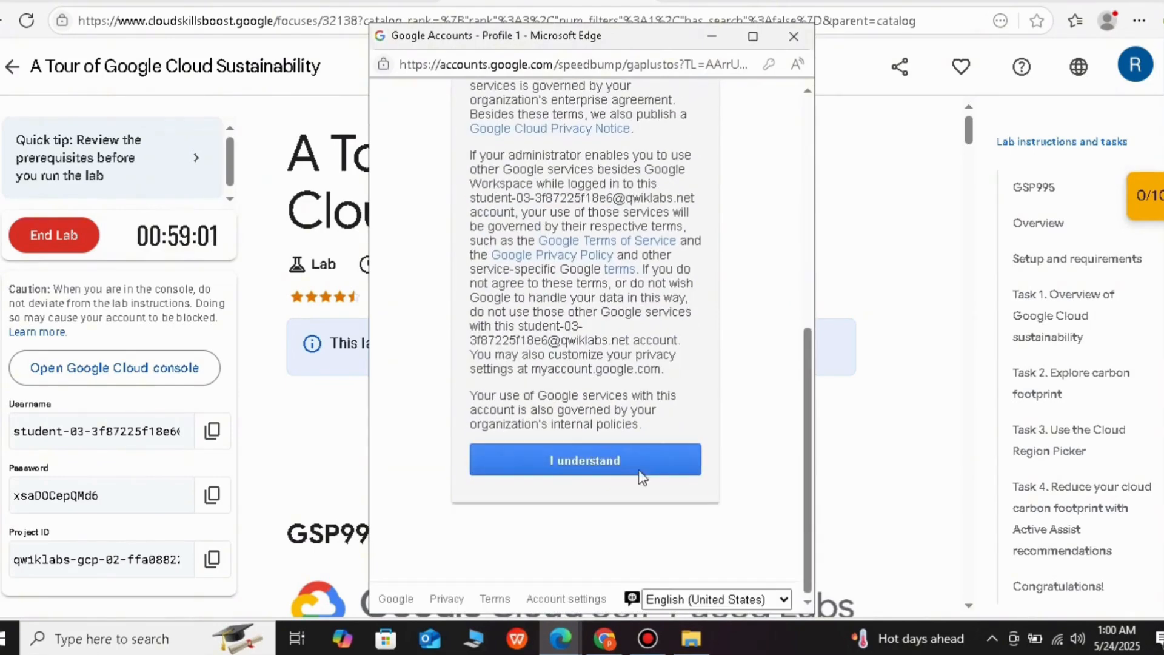
scroll(541, 362, up, 6)
scroll(541, 362, down, 6)
click(577, 461)
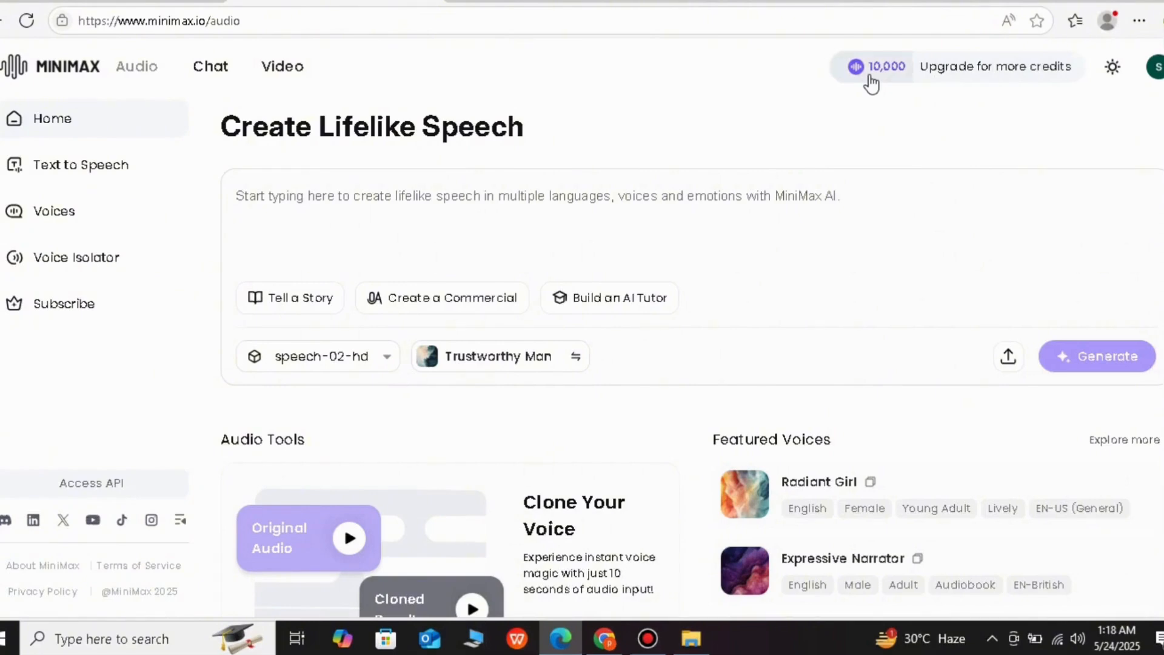
Return from the Cloud Skills Boost lab tab to MiniMax Audio and check the account options.
key(ctrl+Tab)
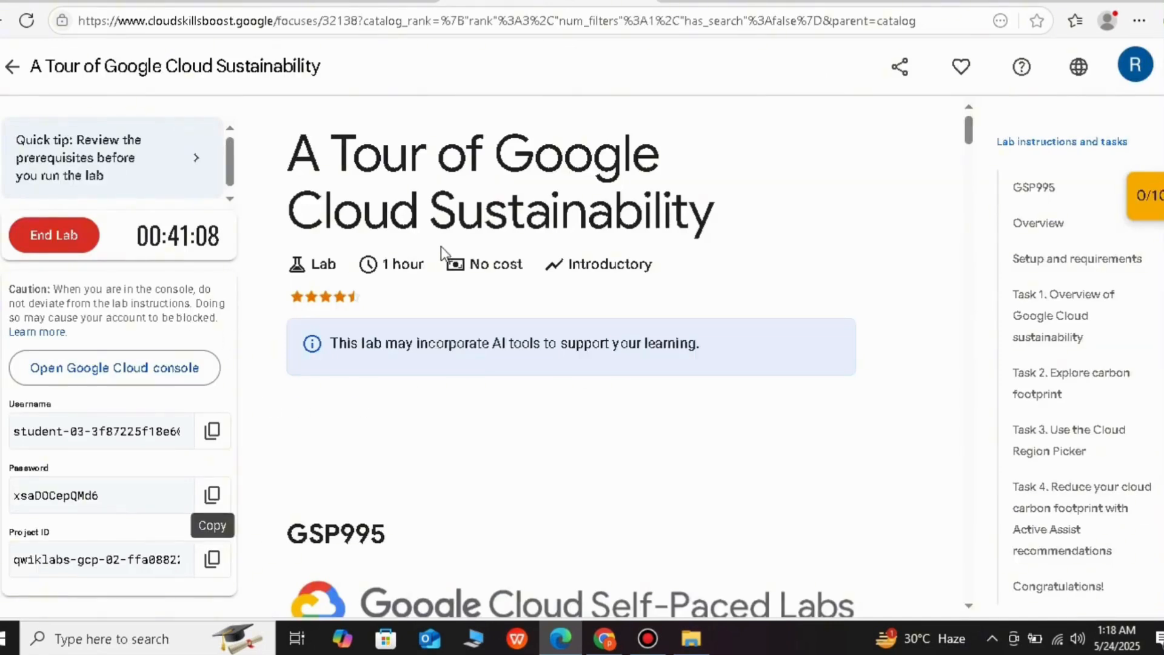
key(ctrl+Tab)
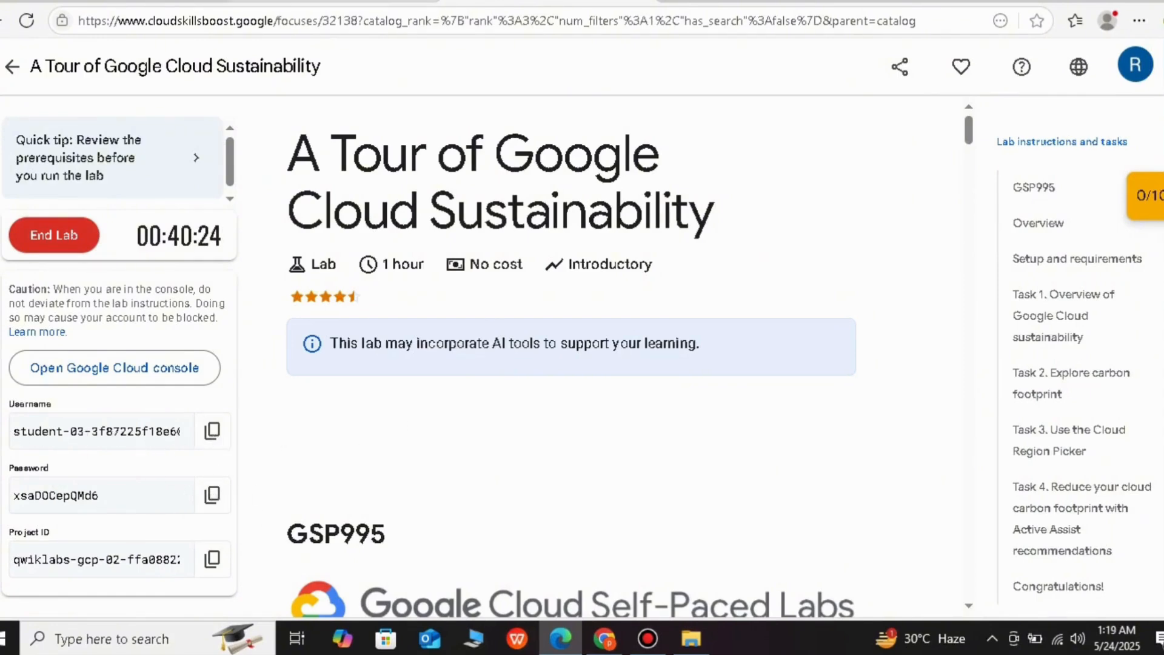
click(558, 2)
click(1157, 67)
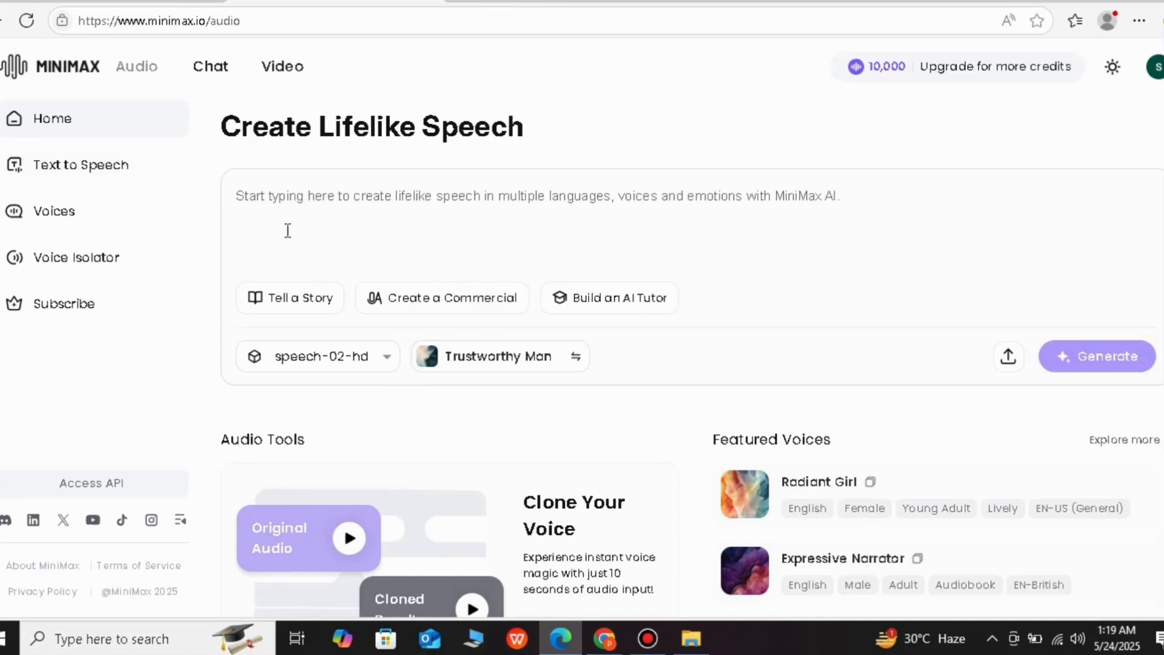
Start a new voice clone in the voice library and upload 0524.mp3 as the sample.
click(60, 217)
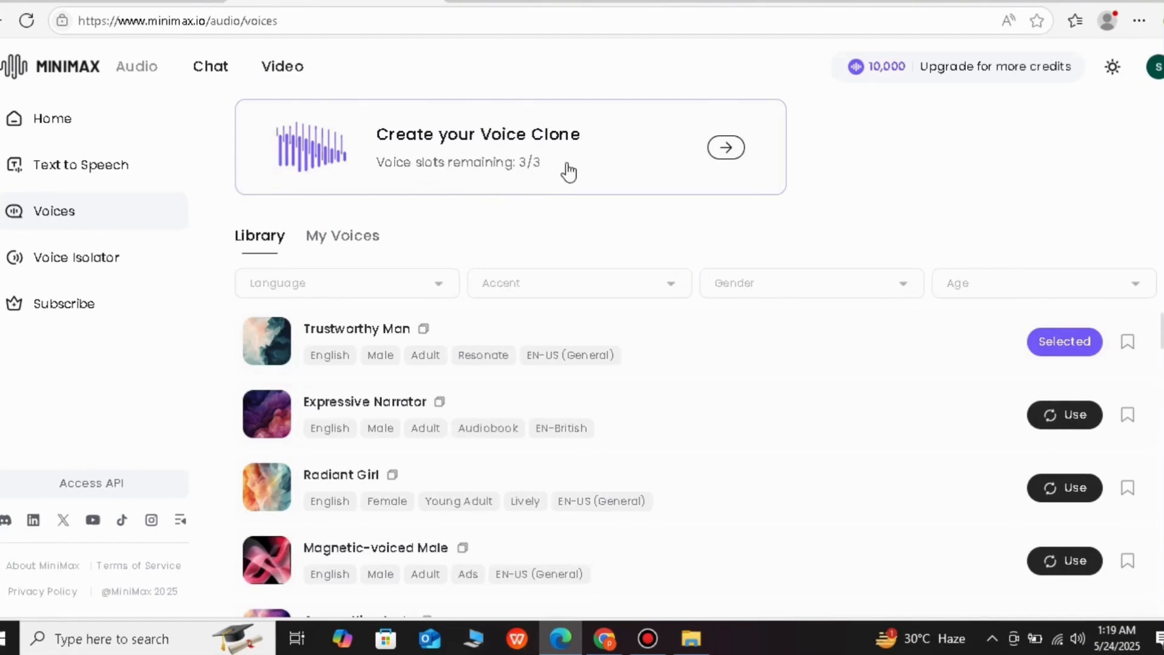
click(724, 151)
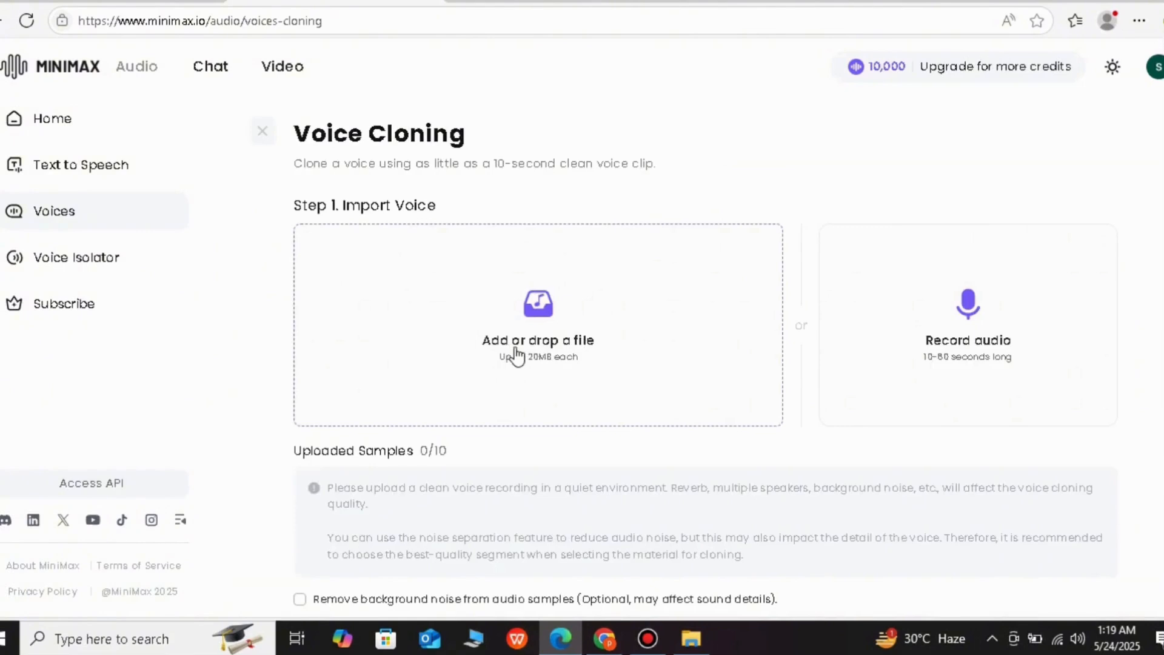
click(537, 340)
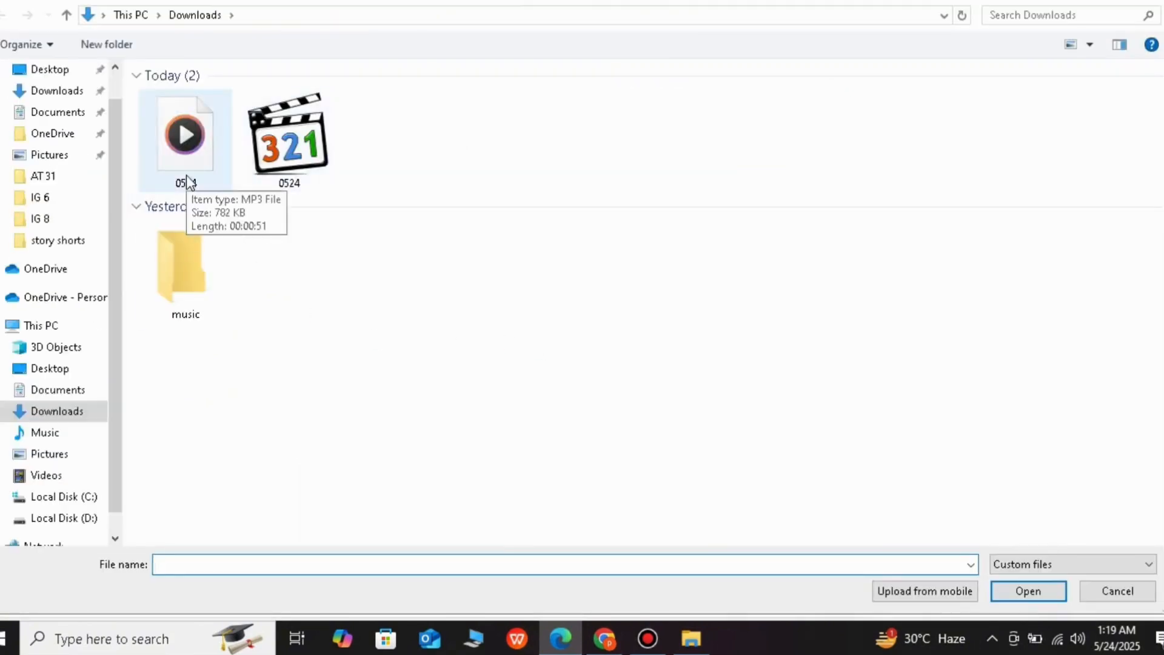
double_click(192, 157)
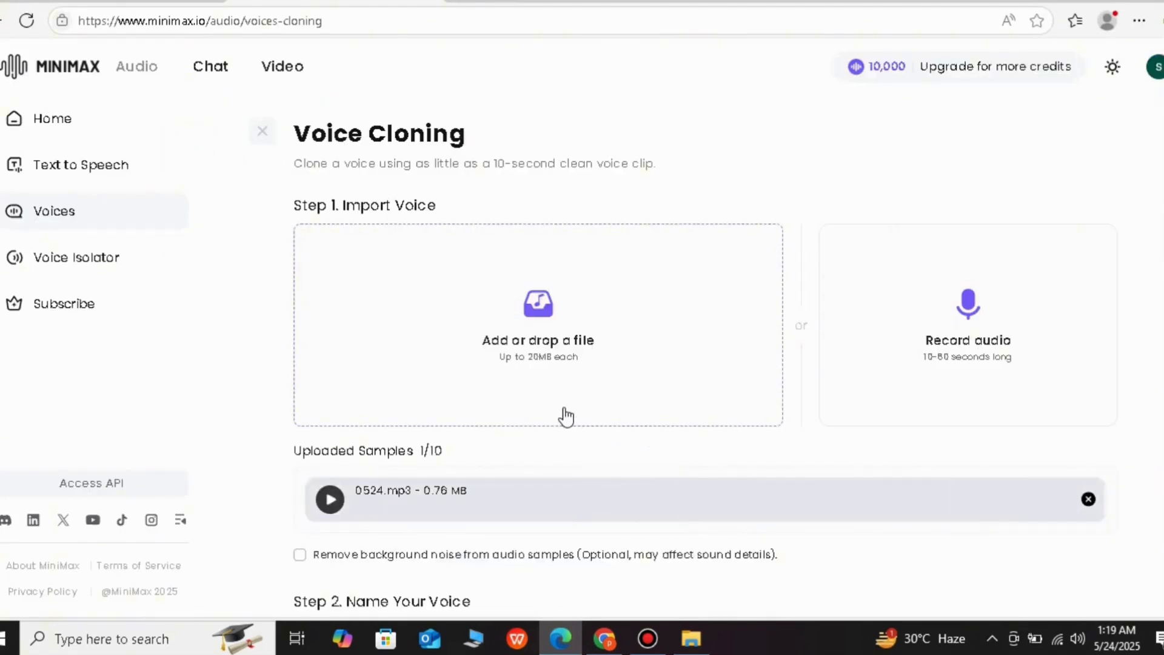
scroll(473, 337, down, 4)
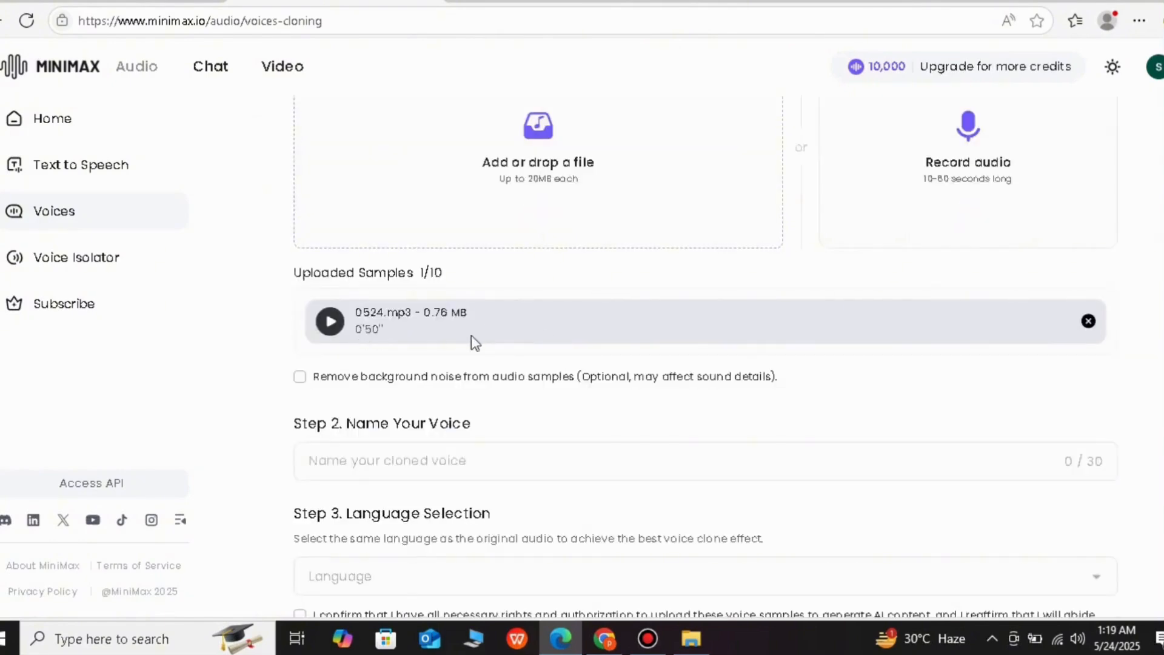
Name the clone 'abc', set its language to English, confirm rights, and convert it.
click(390, 369)
text(a)
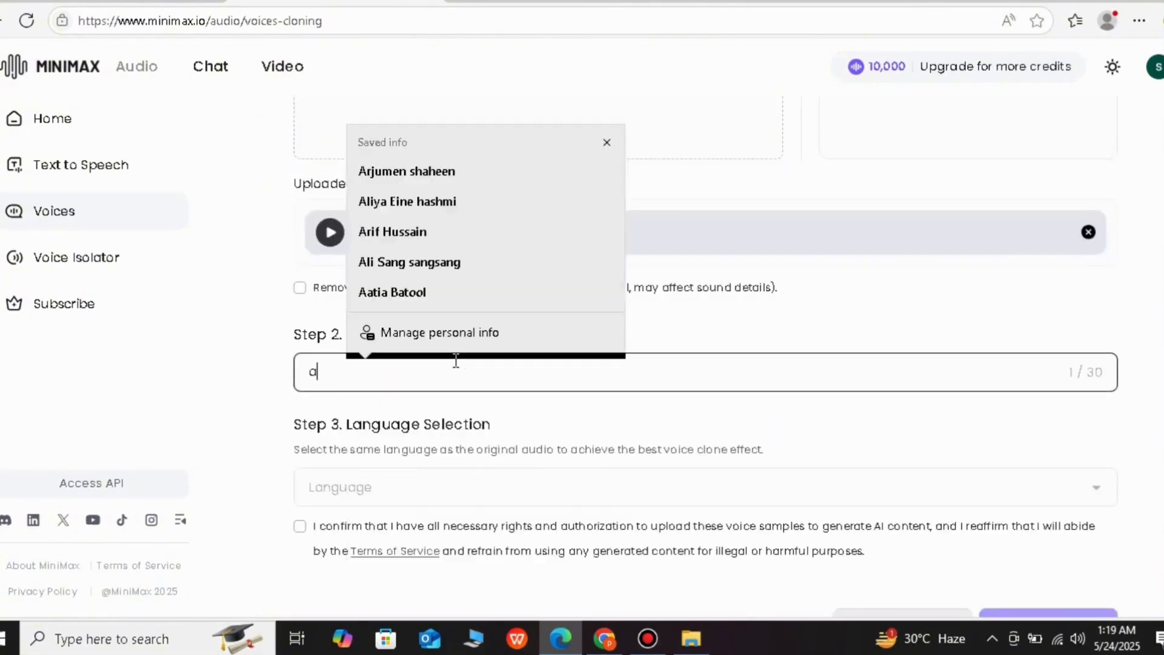
text(bc)
scroll(456, 360, down, 1)
click(379, 398)
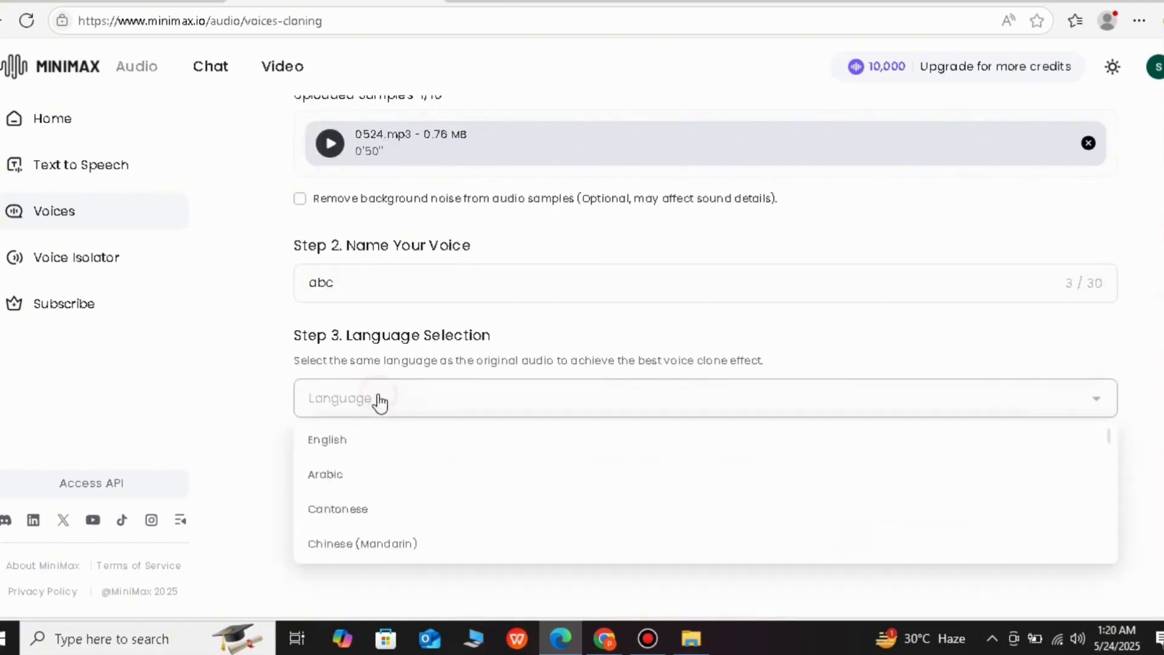
click(355, 452)
click(300, 439)
click(1052, 538)
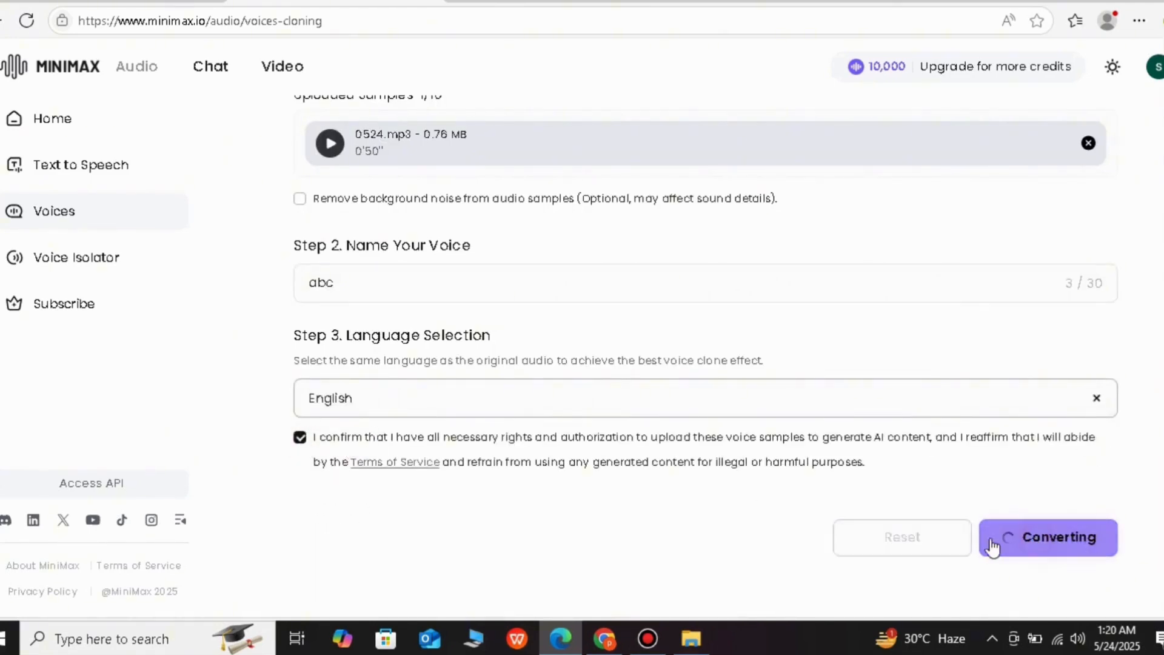
scroll(595, 393, up, 2)
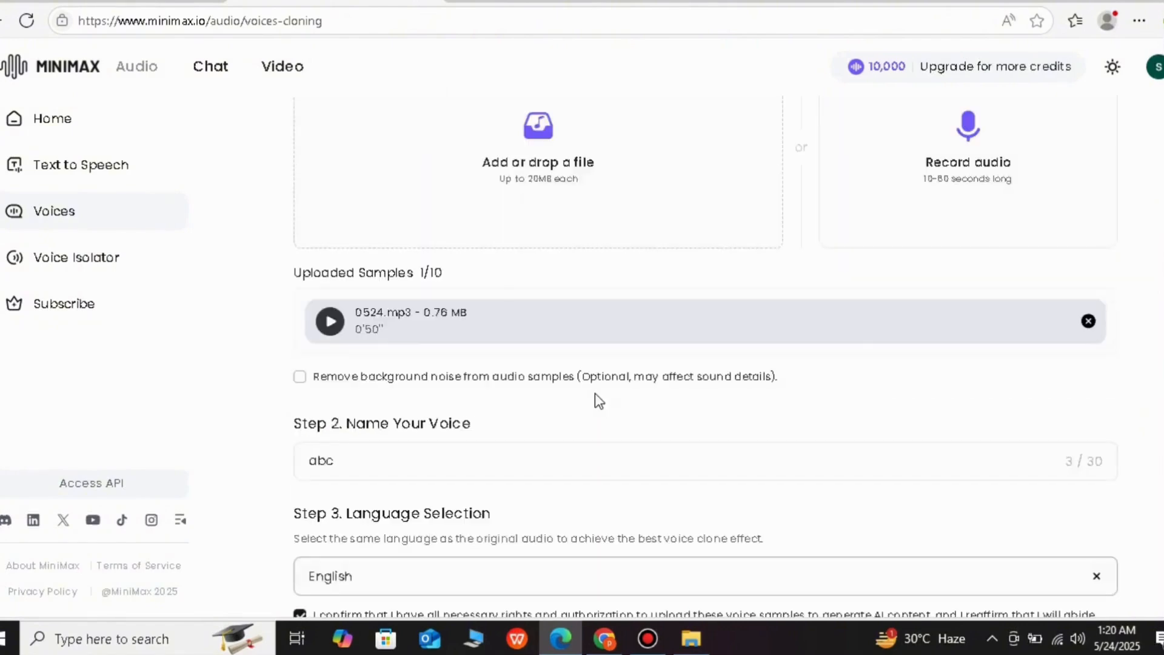
scroll(596, 394, up, 1)
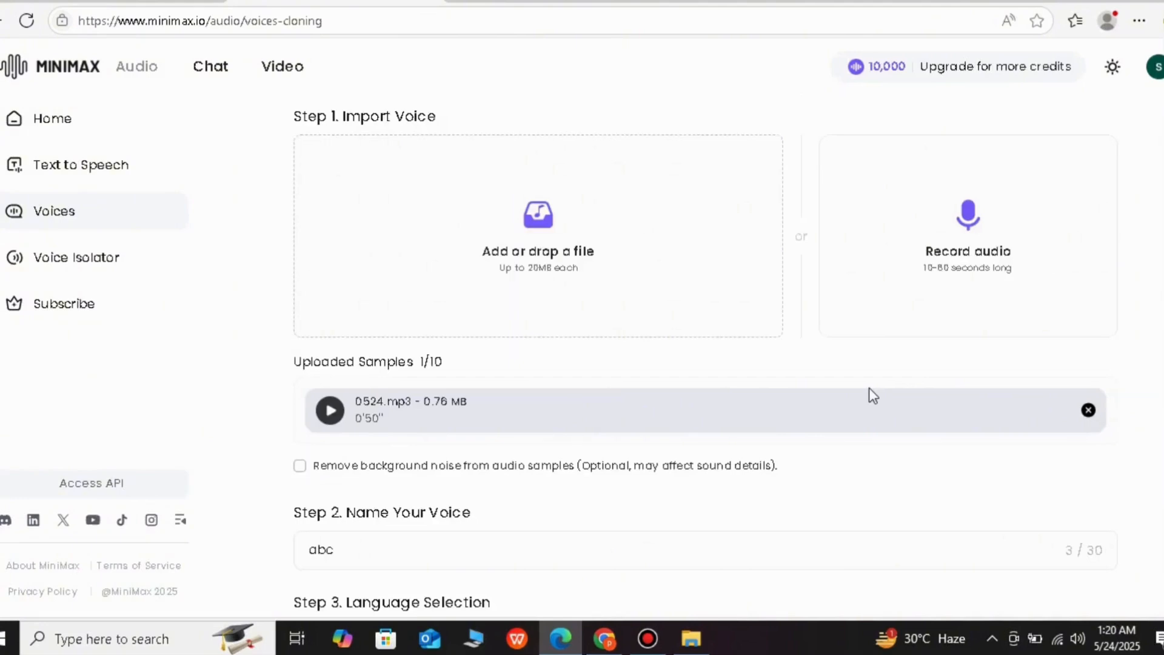
scroll(870, 393, down, 3)
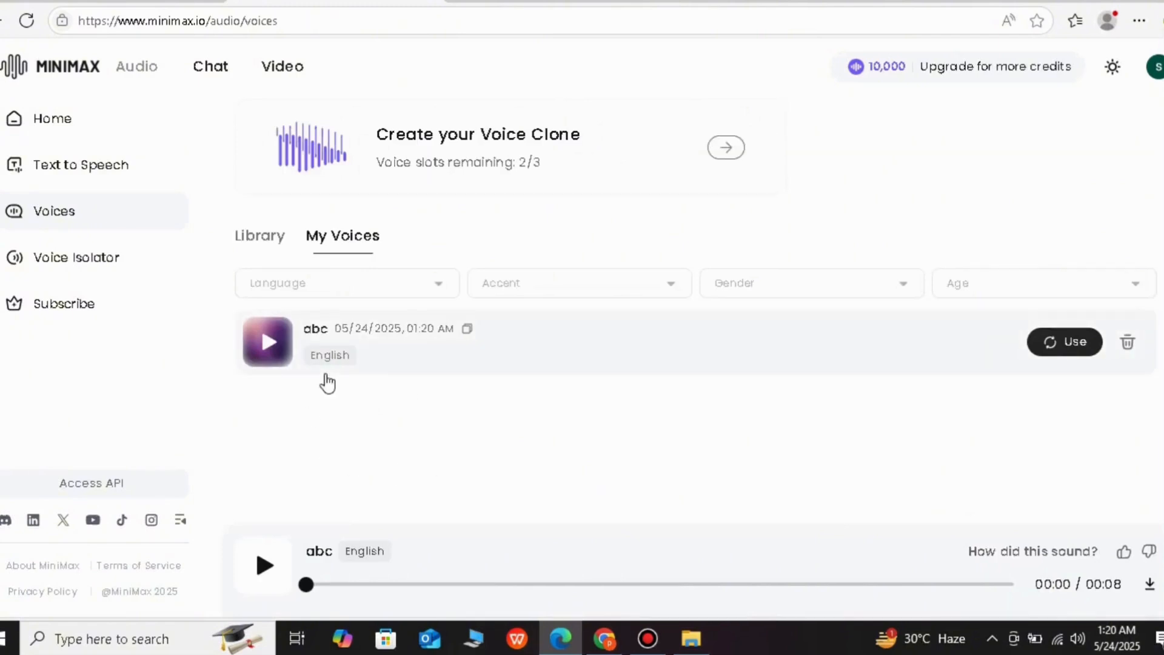
Preview the abc voice, then use it for speech synthesis.
click(268, 343)
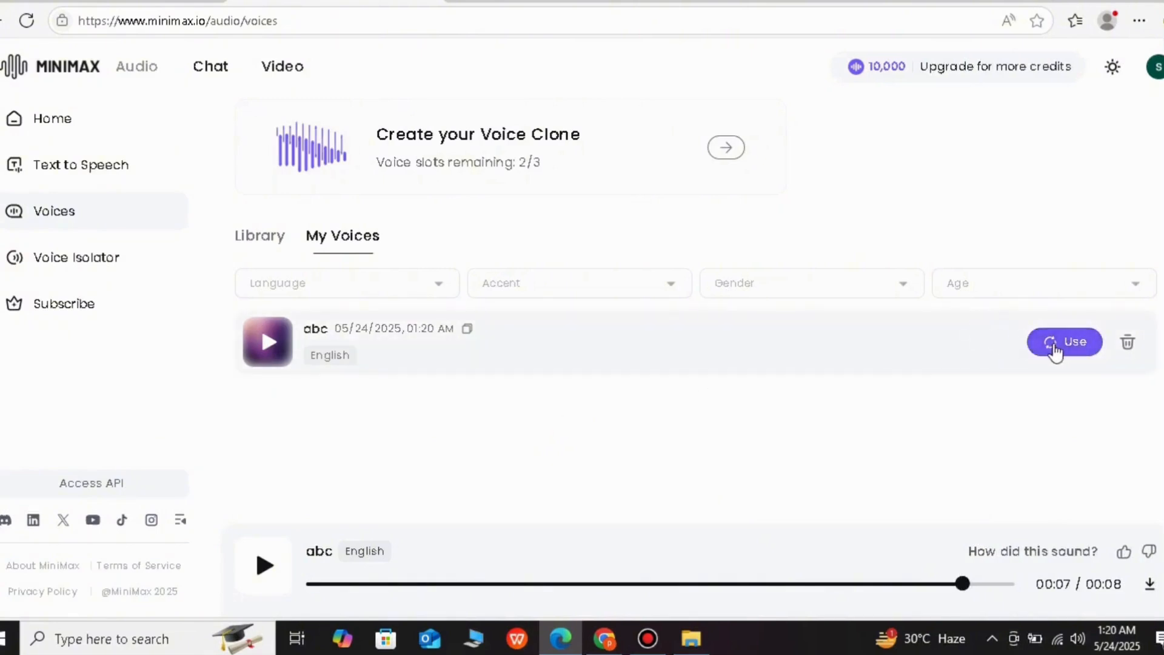
click(1049, 344)
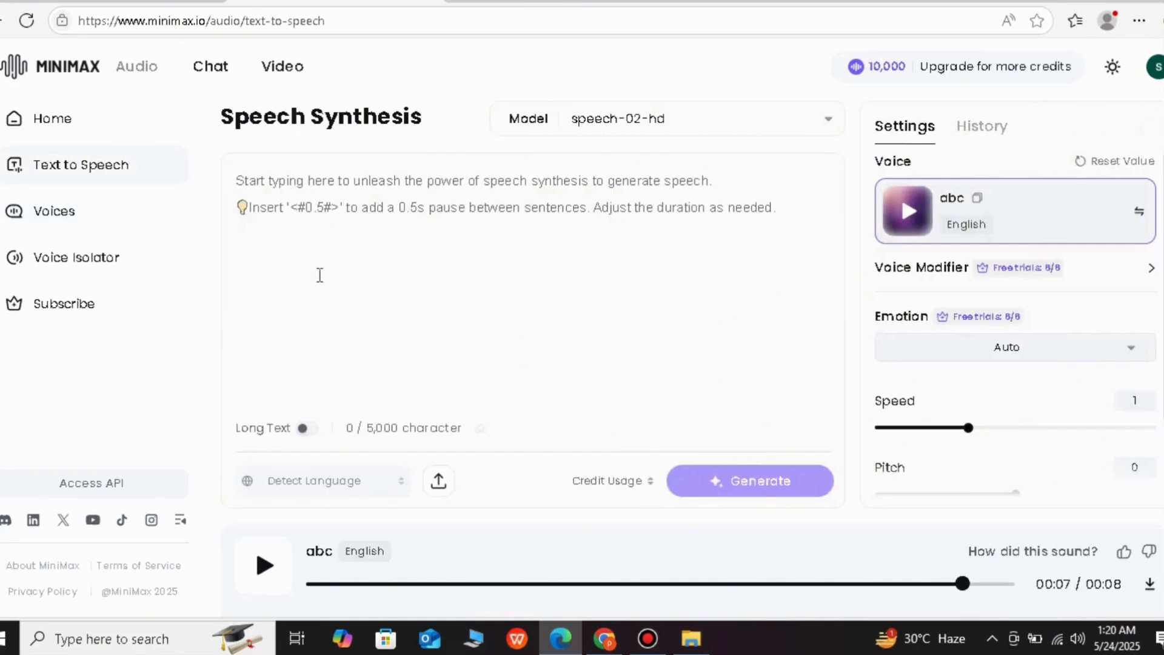
Paste ChatGPT's 'Saying no' script into the Text to Speech box and generate it.
key(alt+Tab)
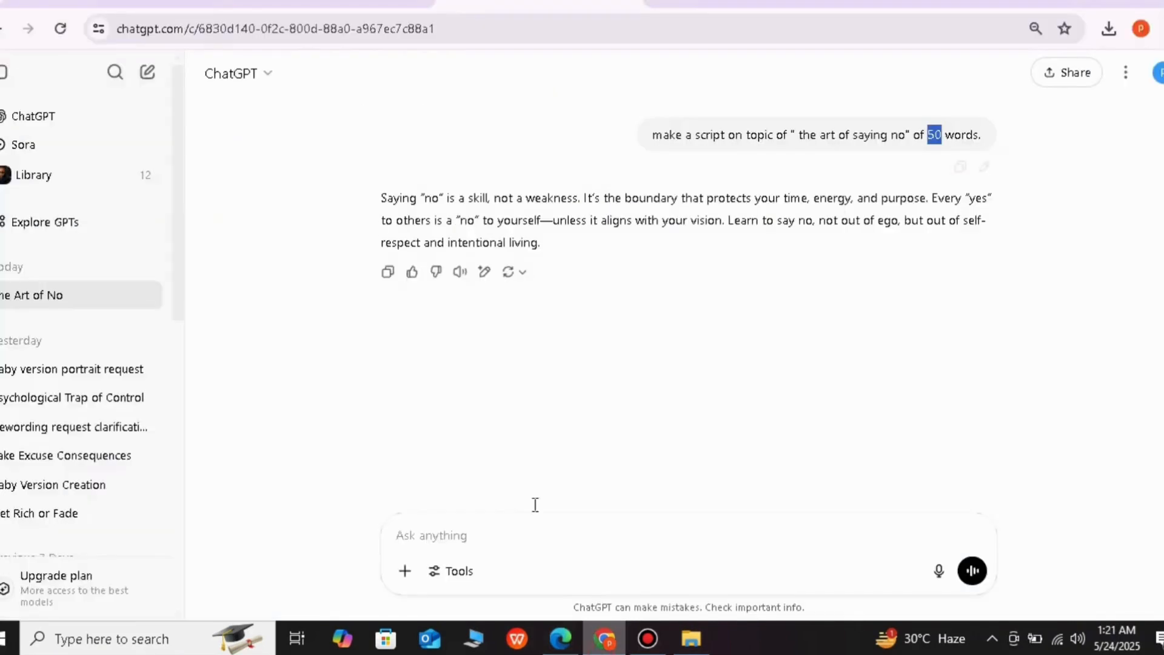
drag(379, 197, 543, 242)
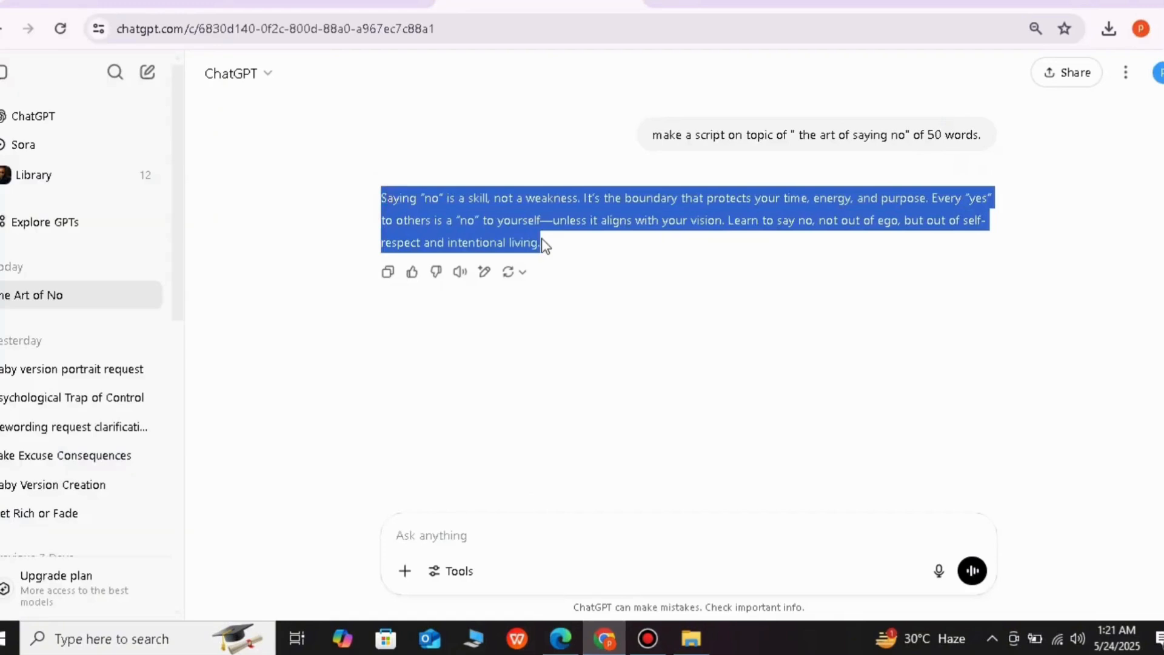
right_click(466, 210)
click(496, 228)
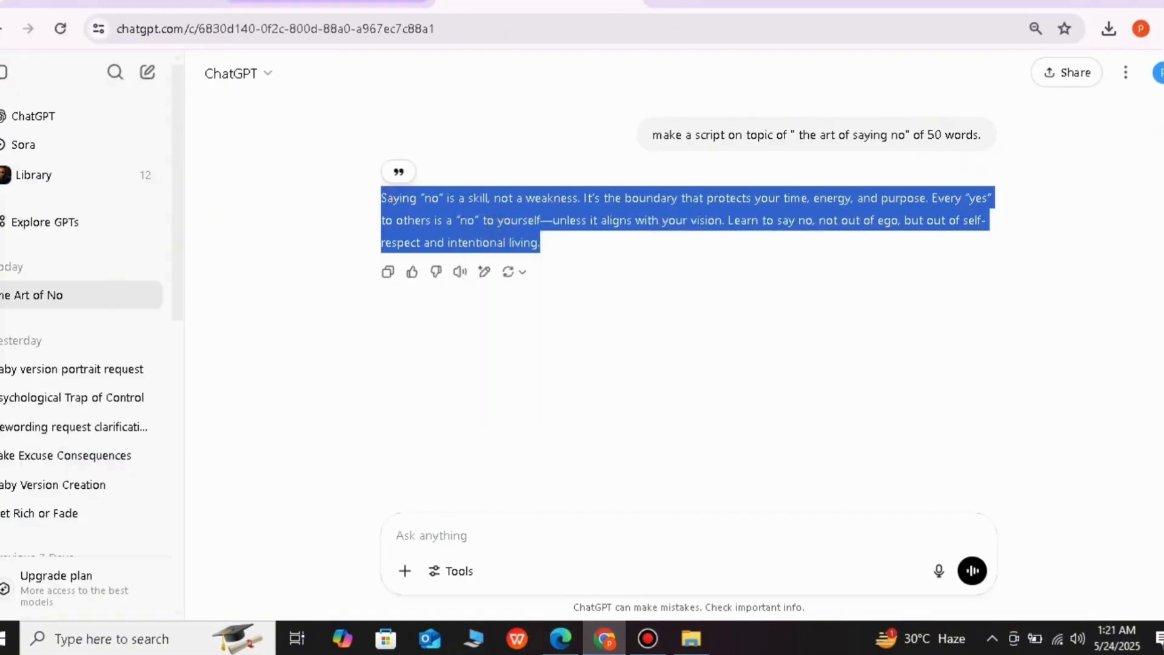
click(561, 638)
right_click(338, 210)
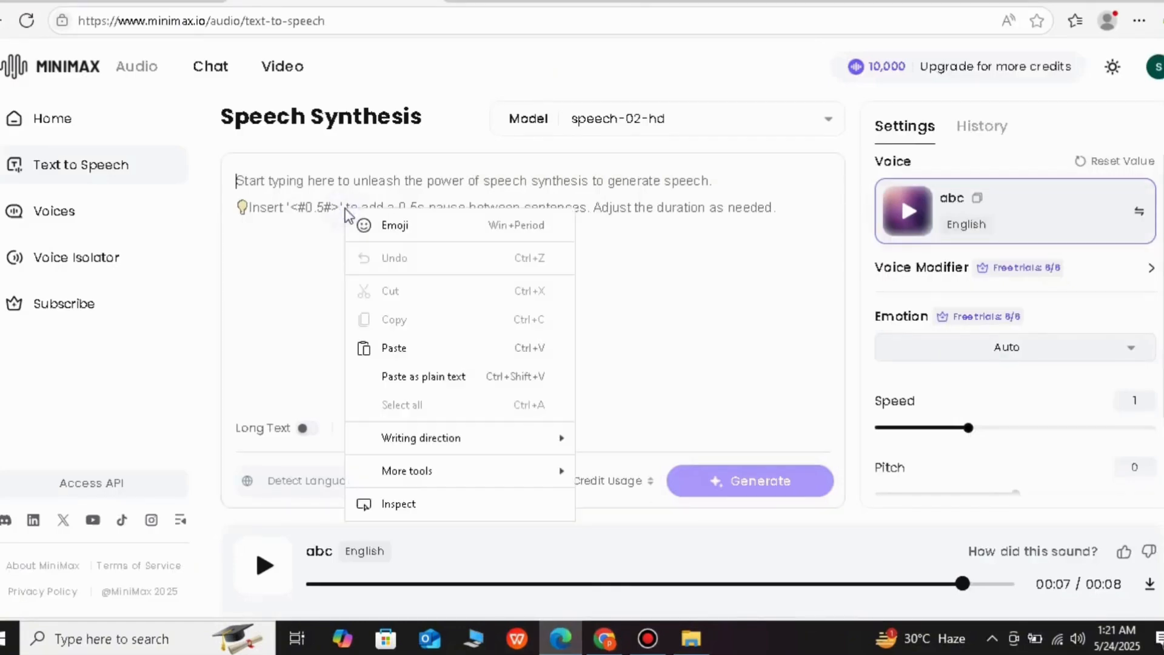
click(382, 348)
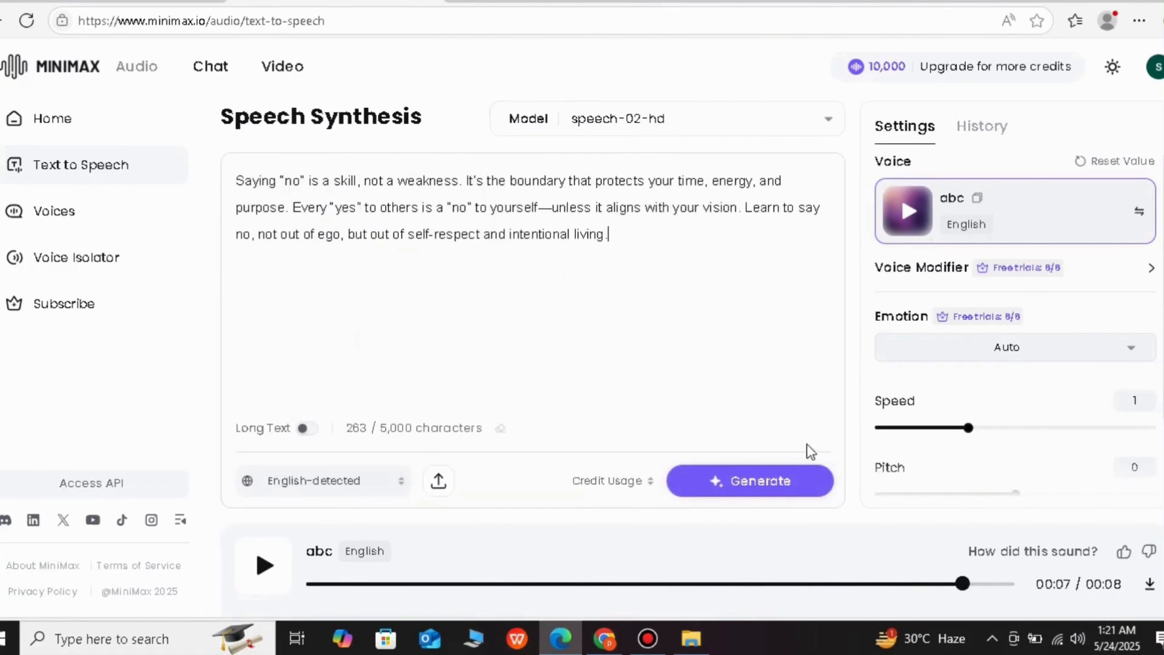
click(727, 494)
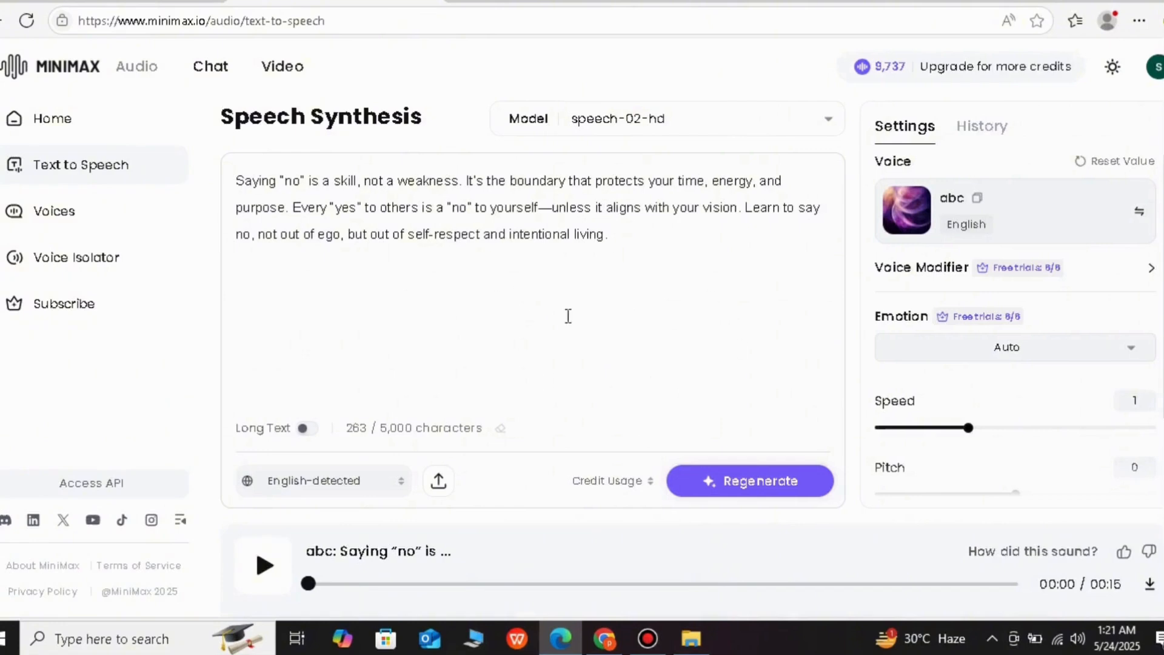
Download the 15-second abc clip as mp3 and clear the script text.
click(1150, 587)
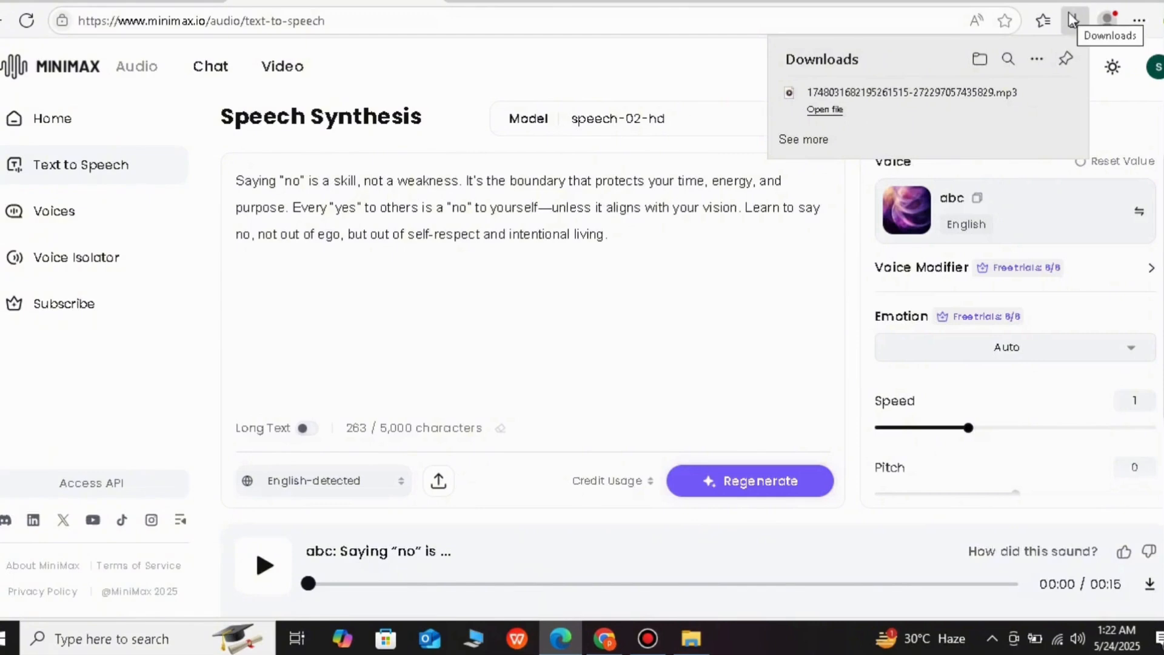
click(457, 212)
triple_click(457, 213)
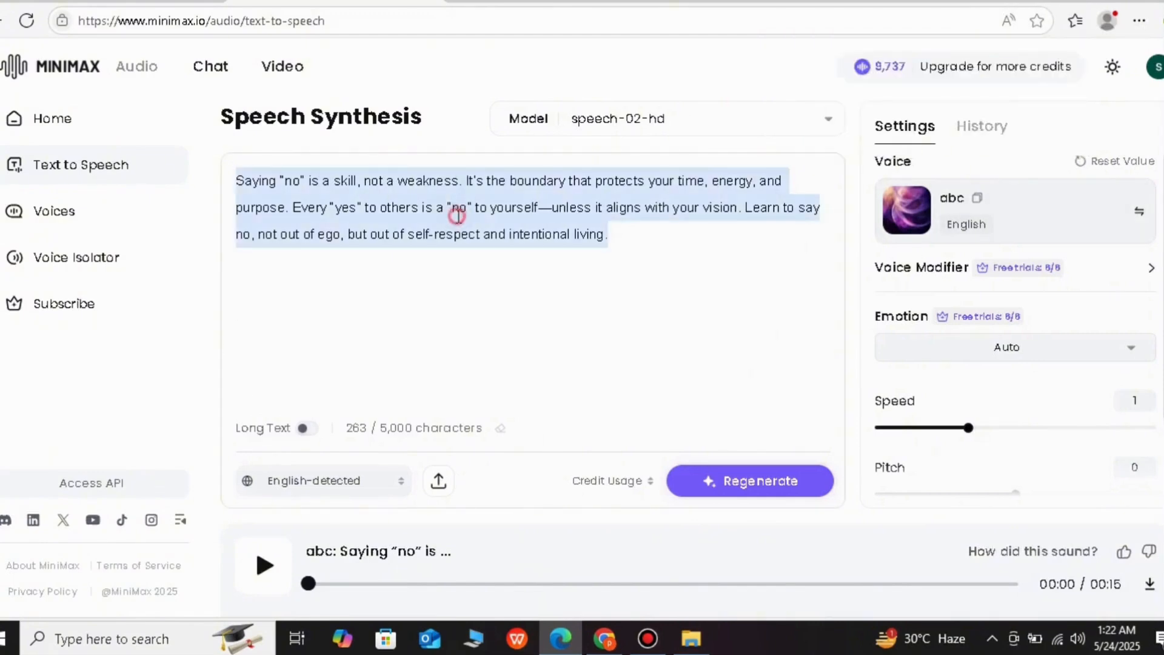
key(BackSpace)
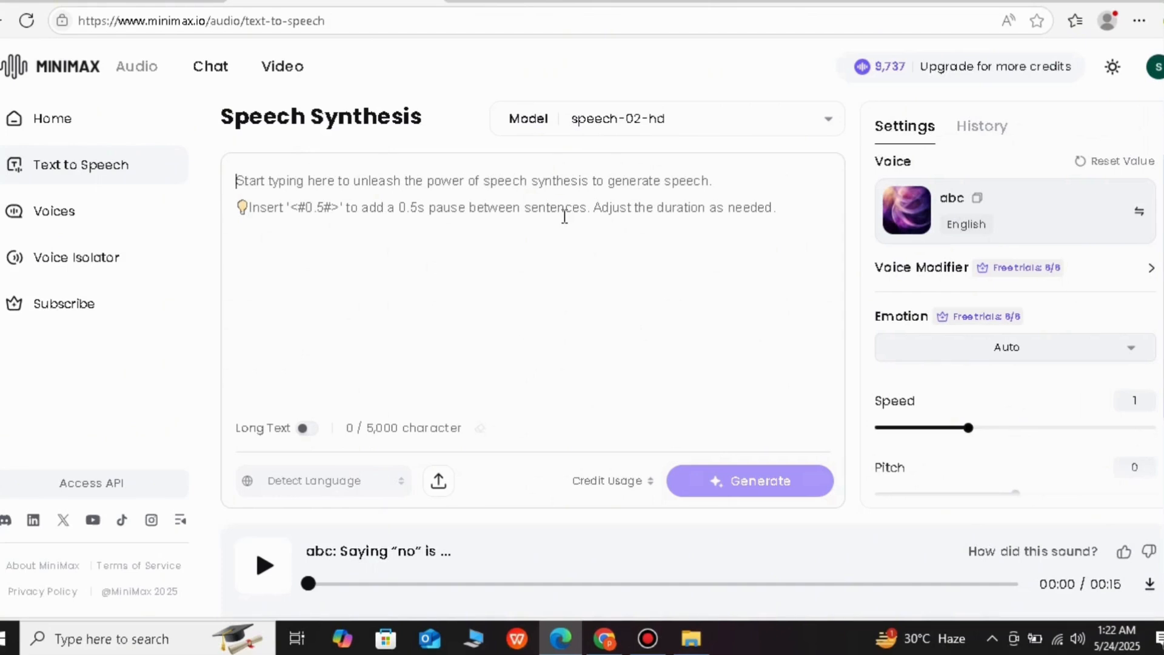
Generate and play a short 'my name is…' self-introduction clip in the abc voice.
text(my name is)
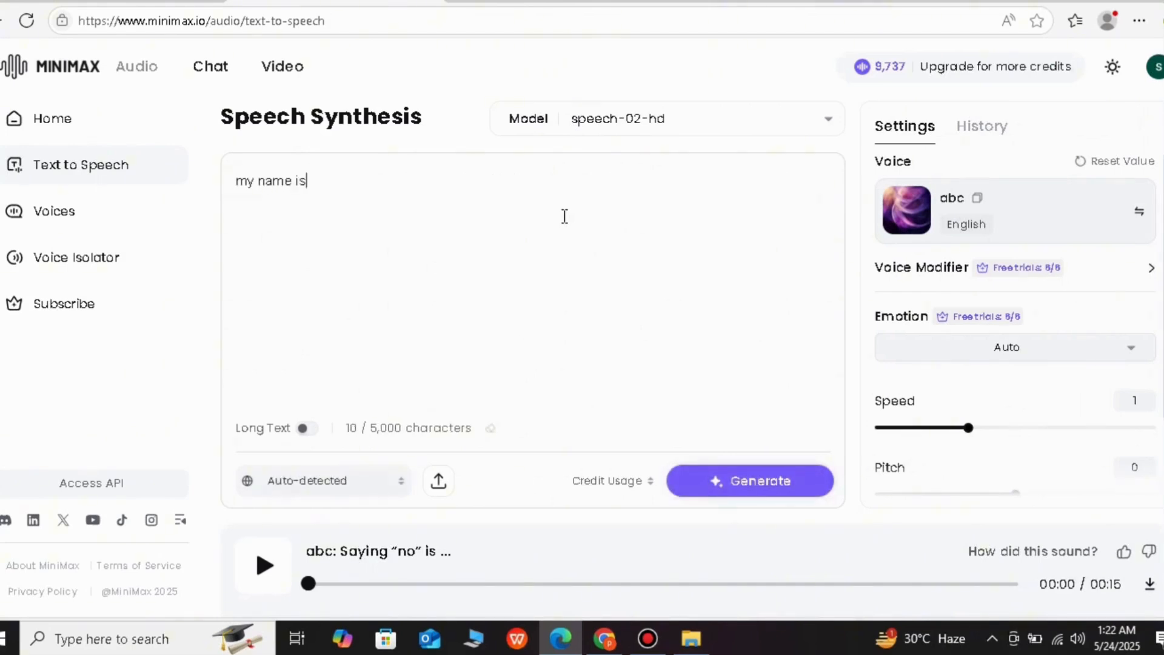
key(ctrl+v)
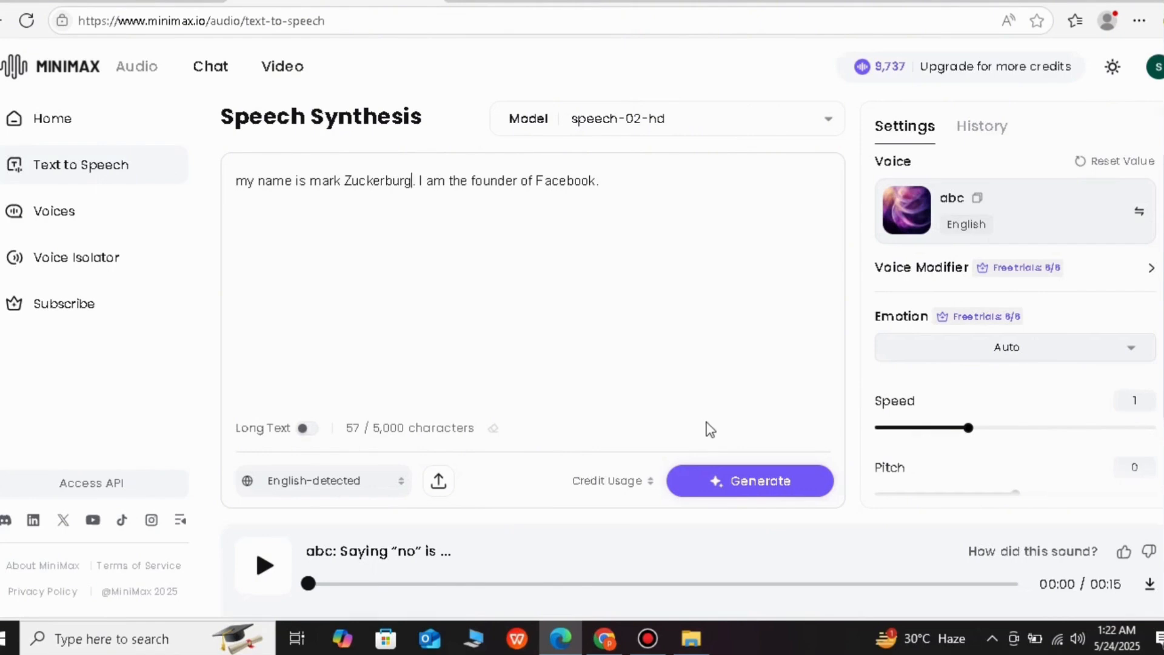
click(733, 493)
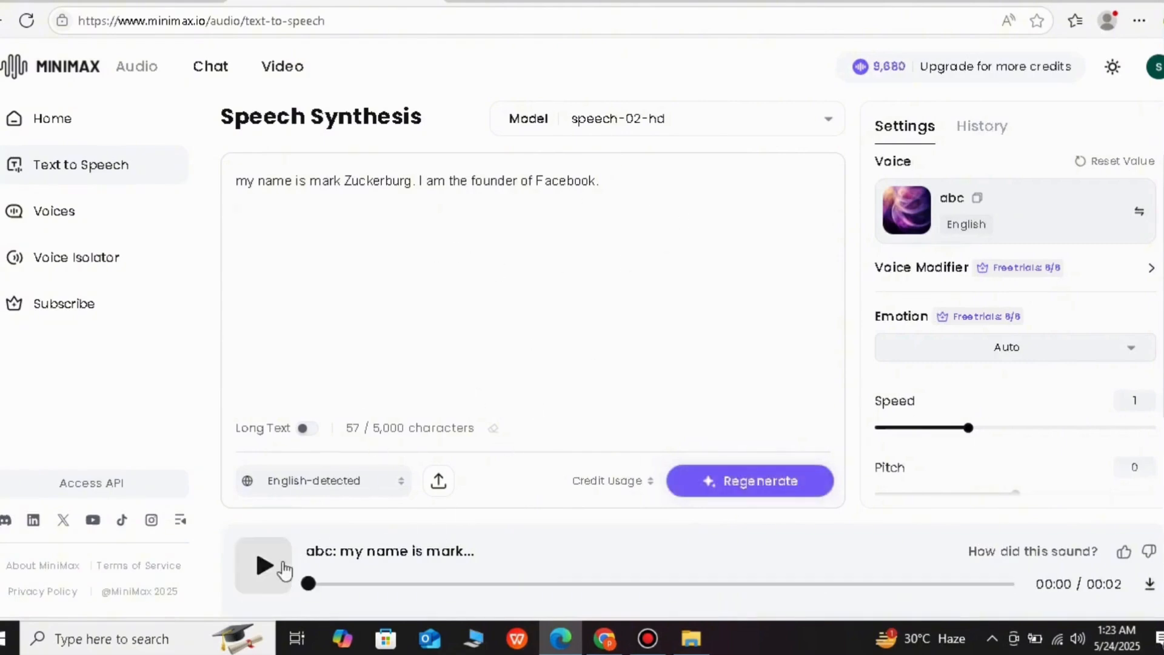
click(243, 566)
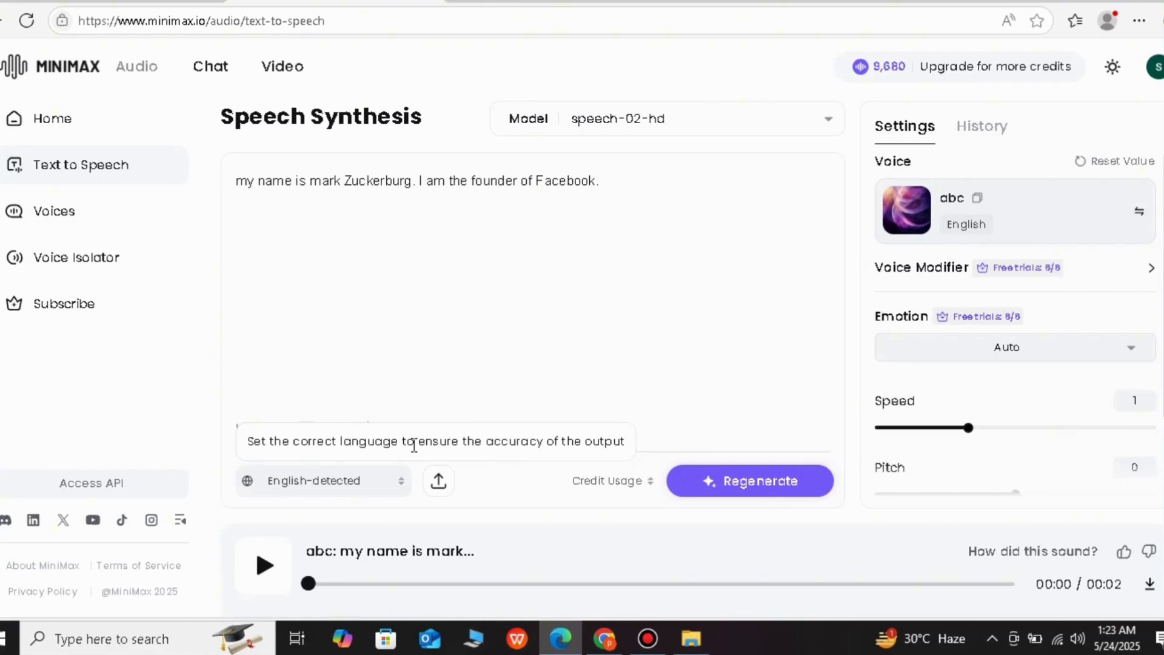
Clear the intro sentence and return to the ChatGPT conversation.
click(441, 202)
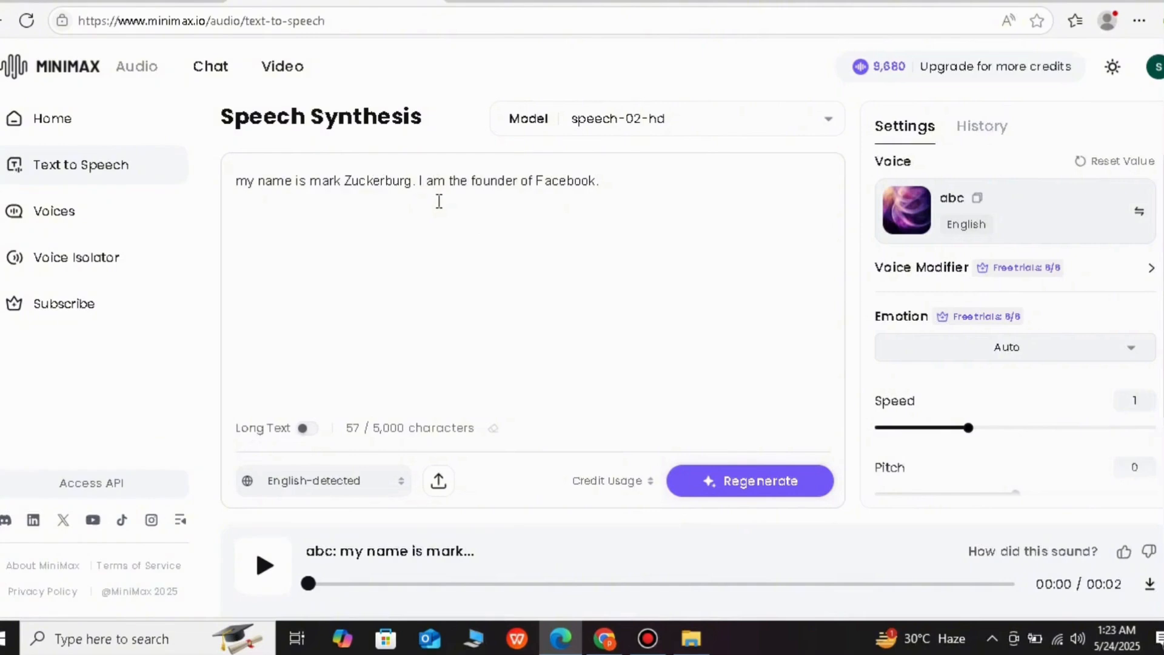
key(ctrl+a)
key(BackSpace)
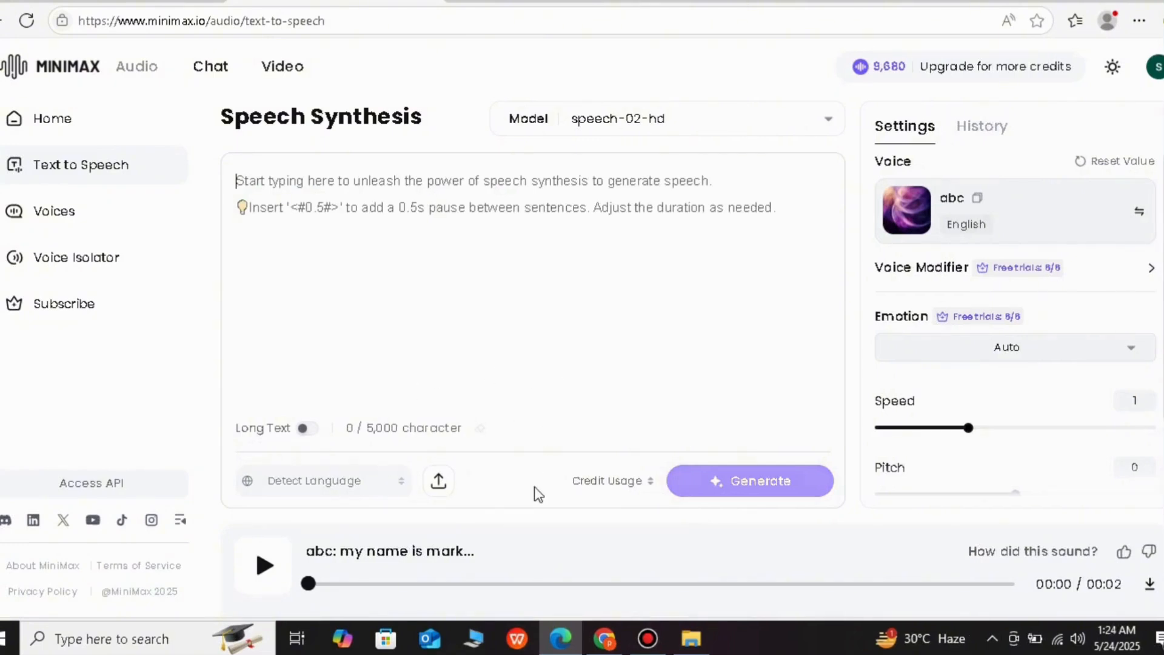
key(alt+Tab)
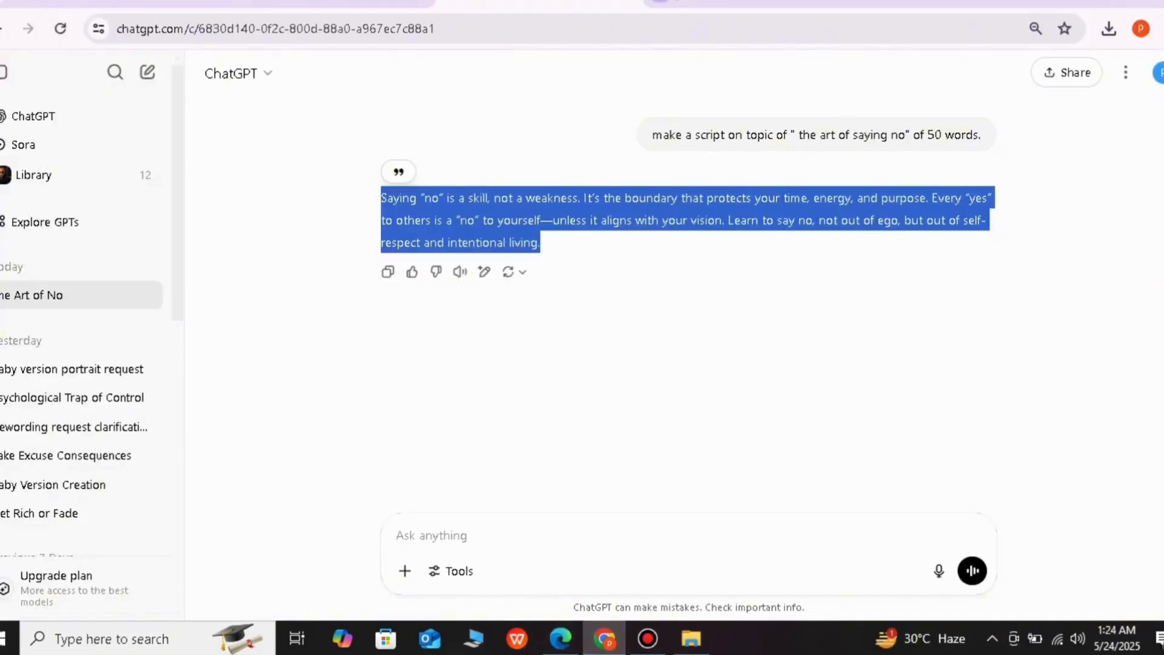
Search Google Images for the person's name and save the Biography photo as a JPEG to Downloads.
key(ctrl+t)
text(mark zucker)
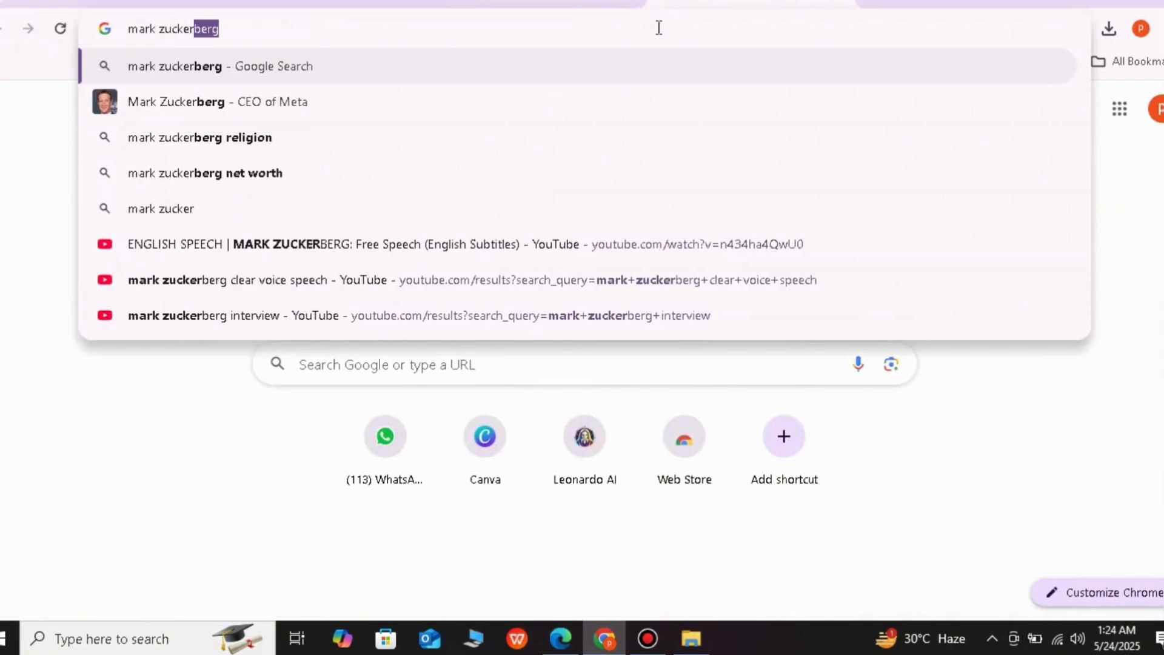
text( burg)
key(Return)
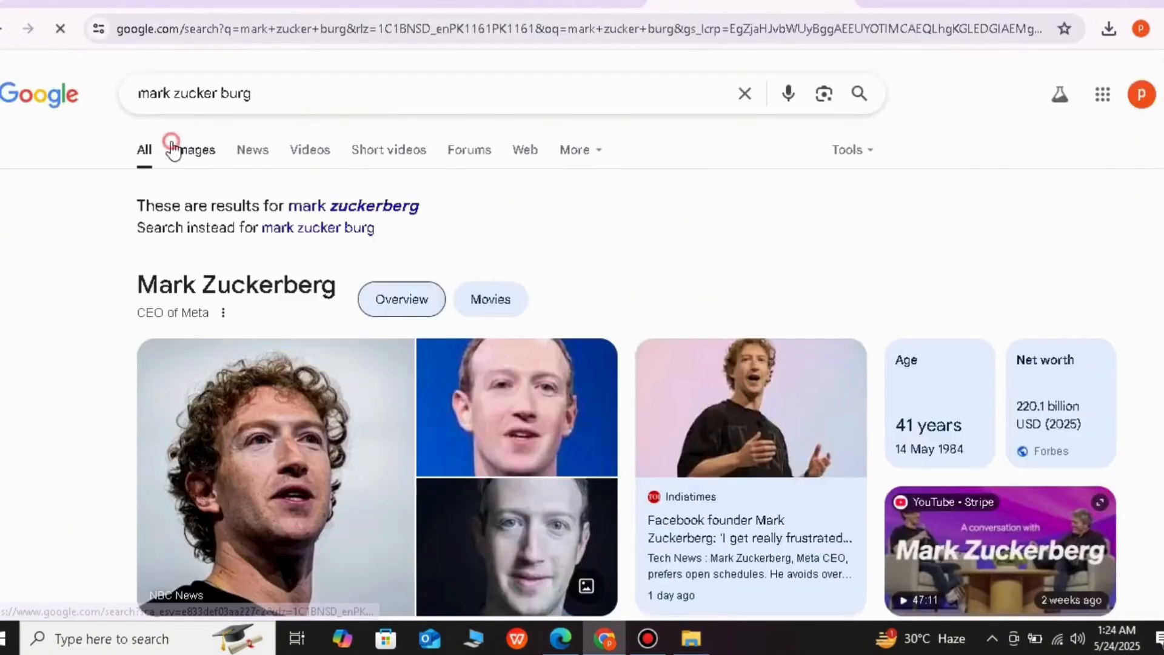
click(173, 147)
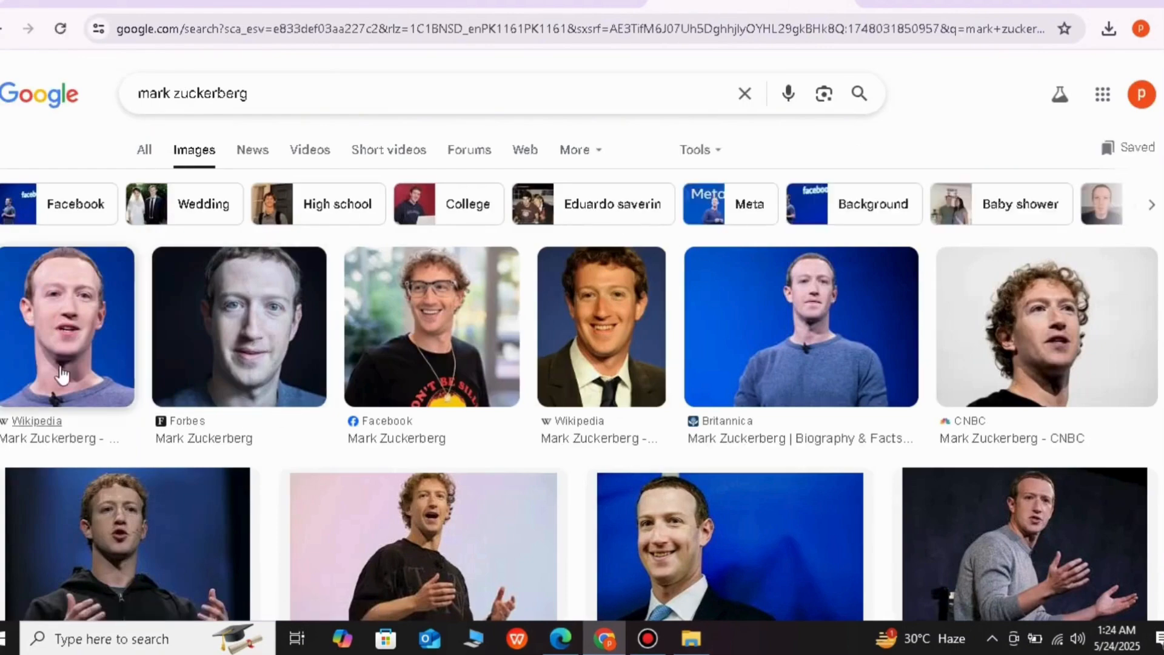
scroll(473, 364, down, 1)
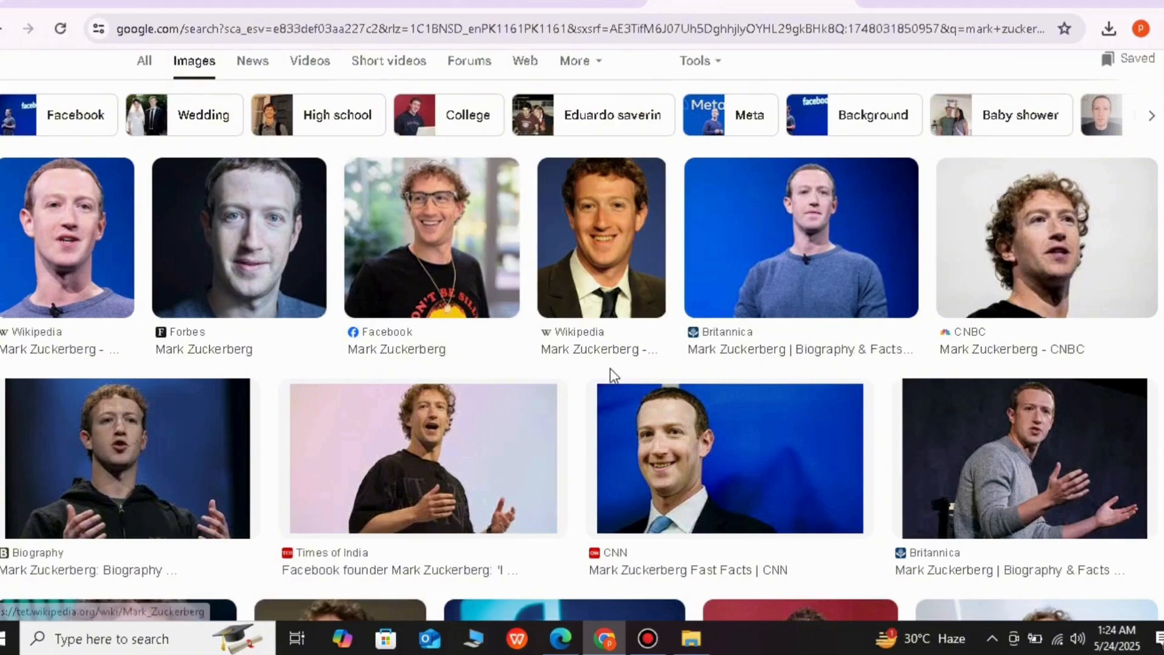
click(122, 479)
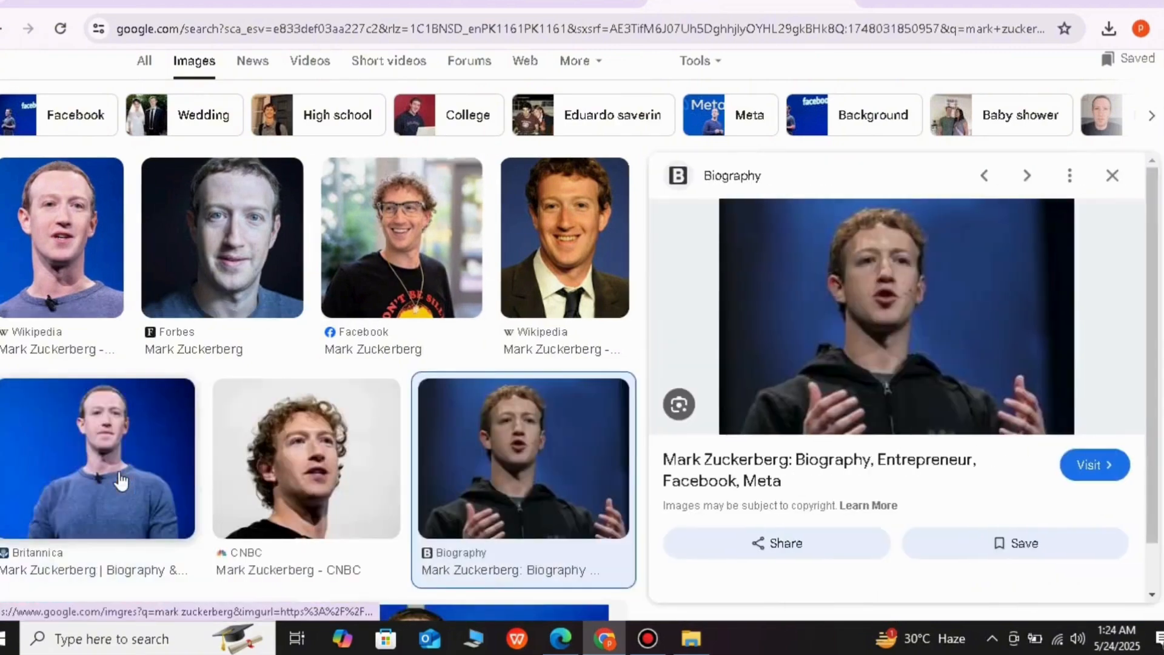
right_click(888, 286)
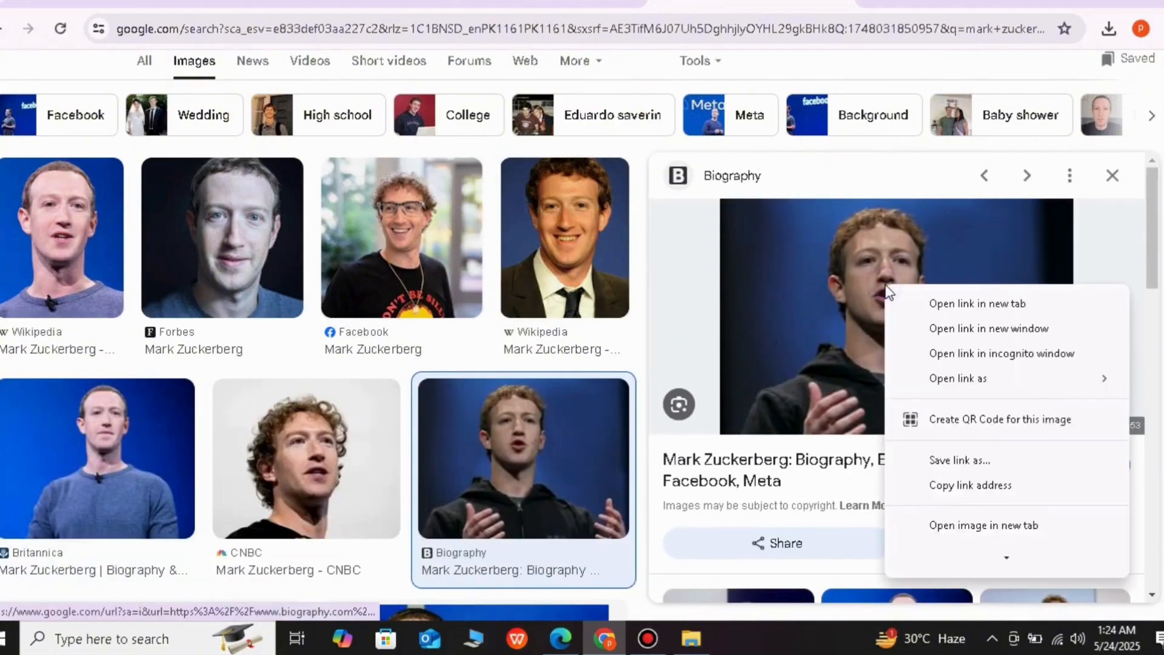
scroll(966, 486, down, 1)
click(966, 486)
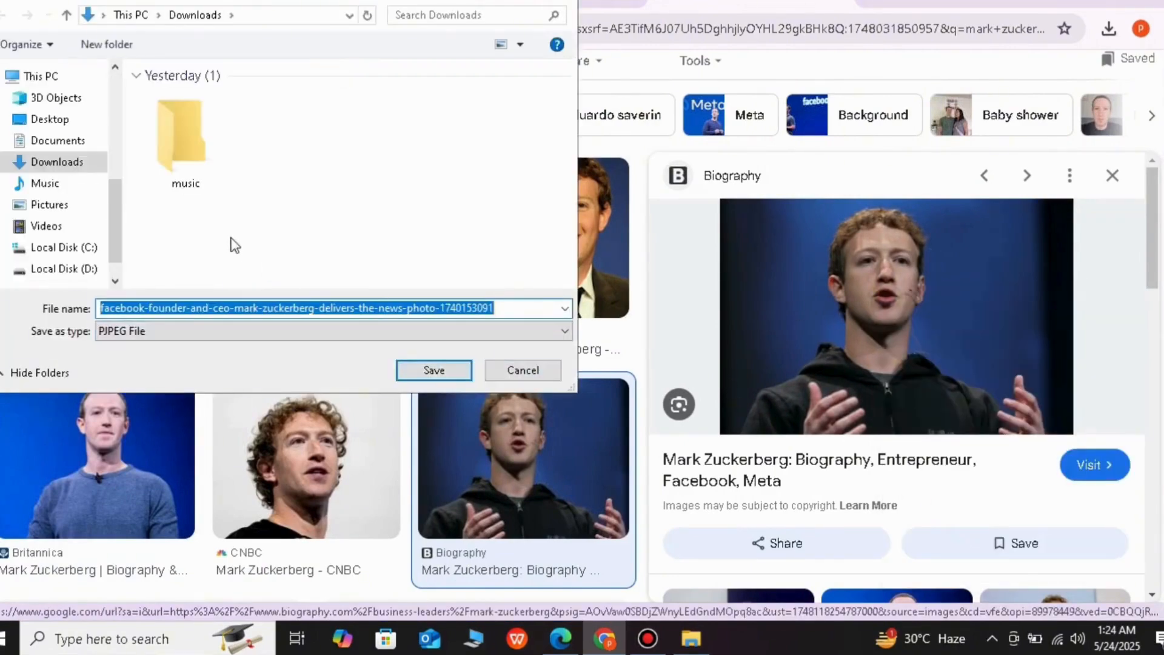
click(434, 371)
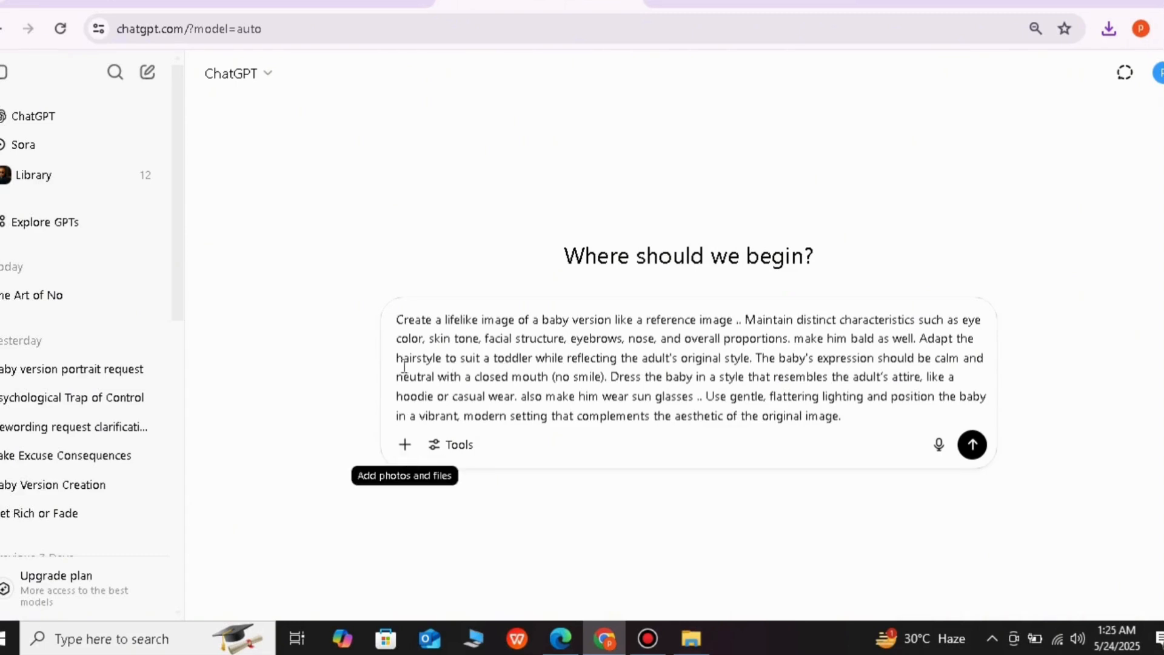
Attach the saved portrait to the baby-version prompt and send it to ChatGPT.
click(405, 449)
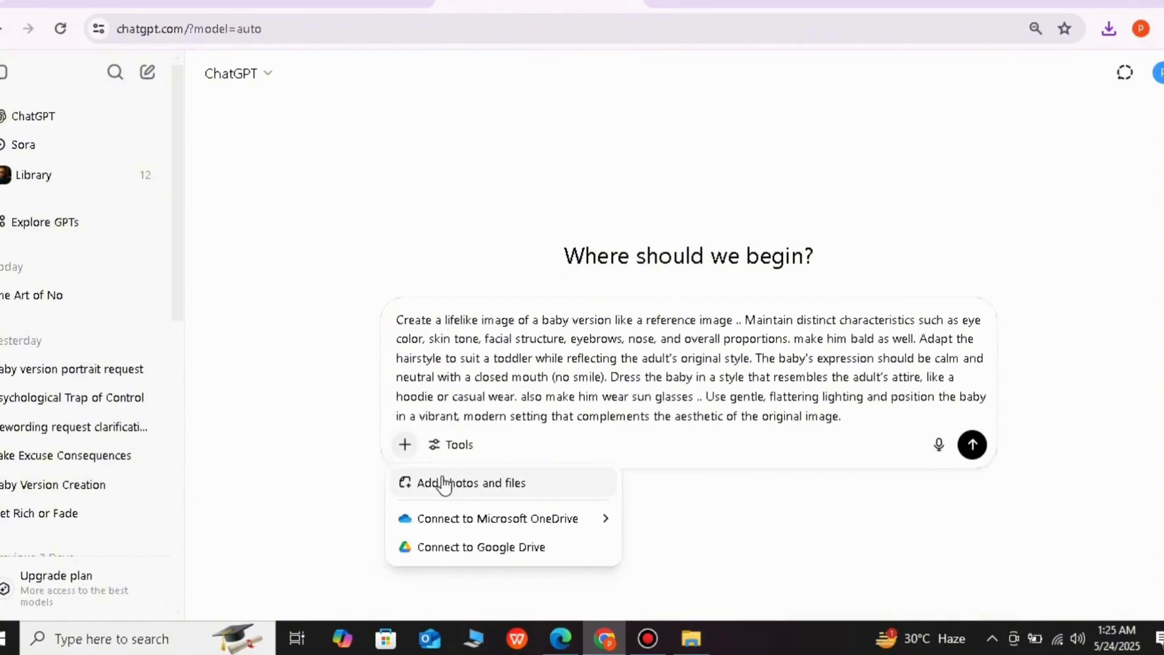
click(404, 447)
click(403, 453)
click(443, 486)
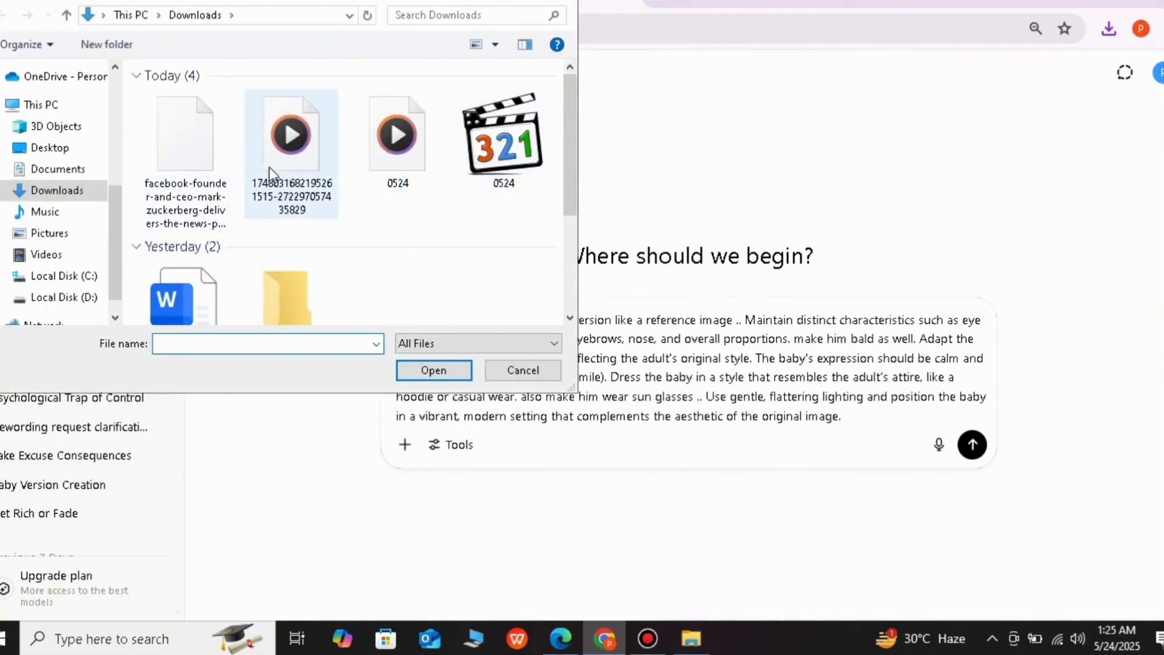
double_click(169, 162)
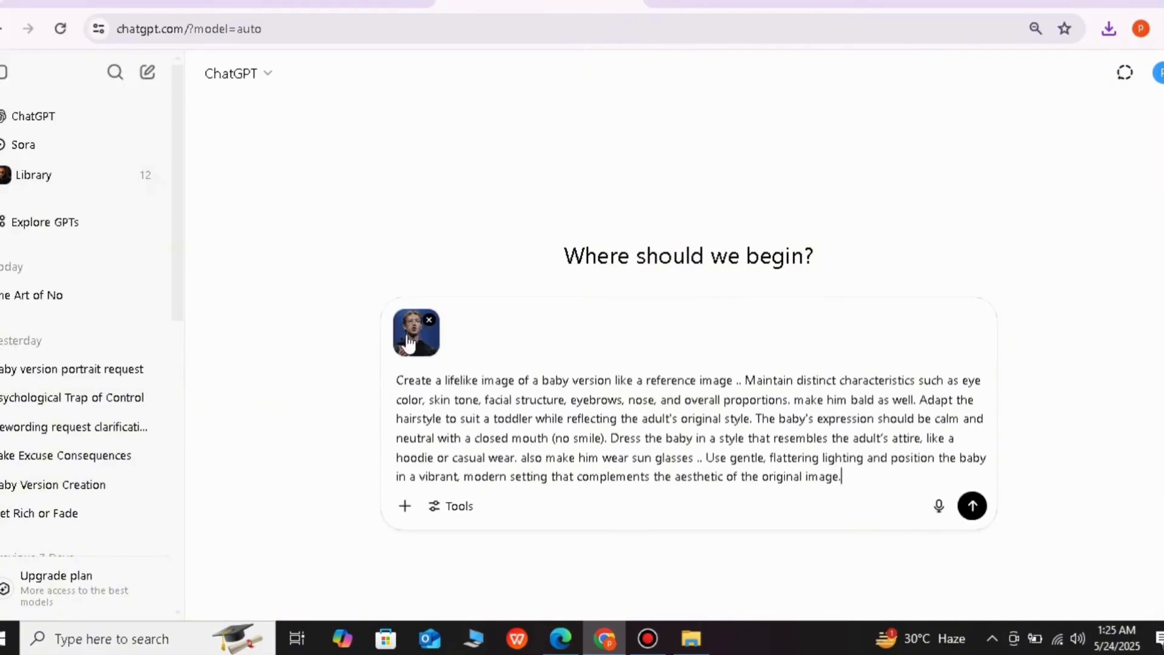
click(974, 508)
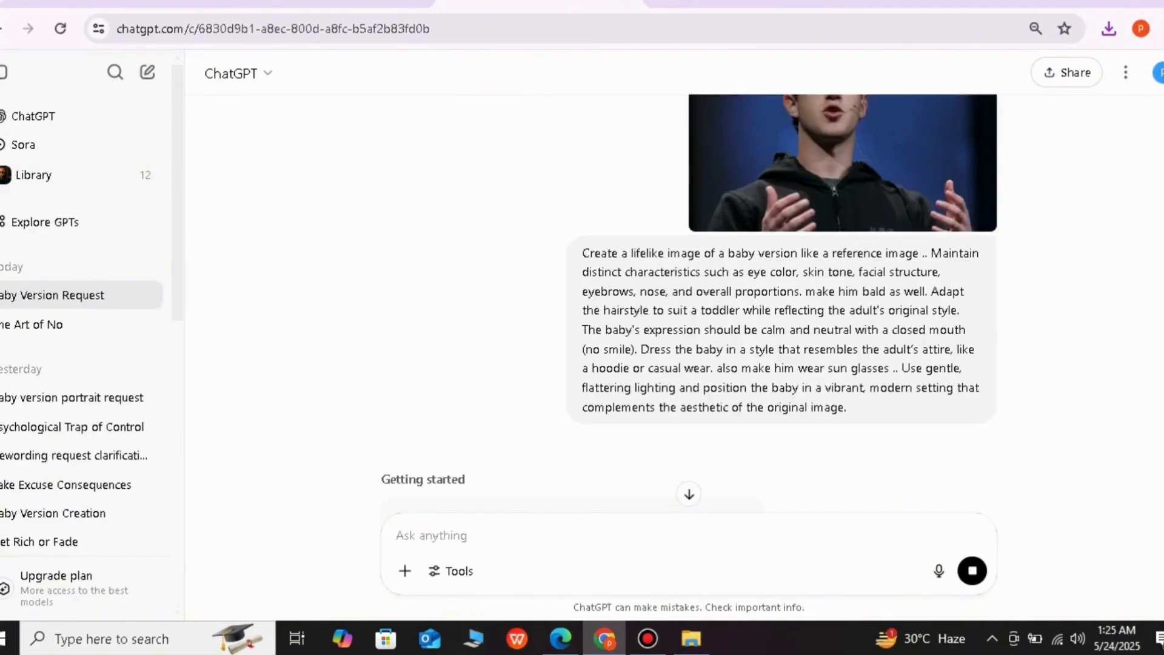
click(1158, 72)
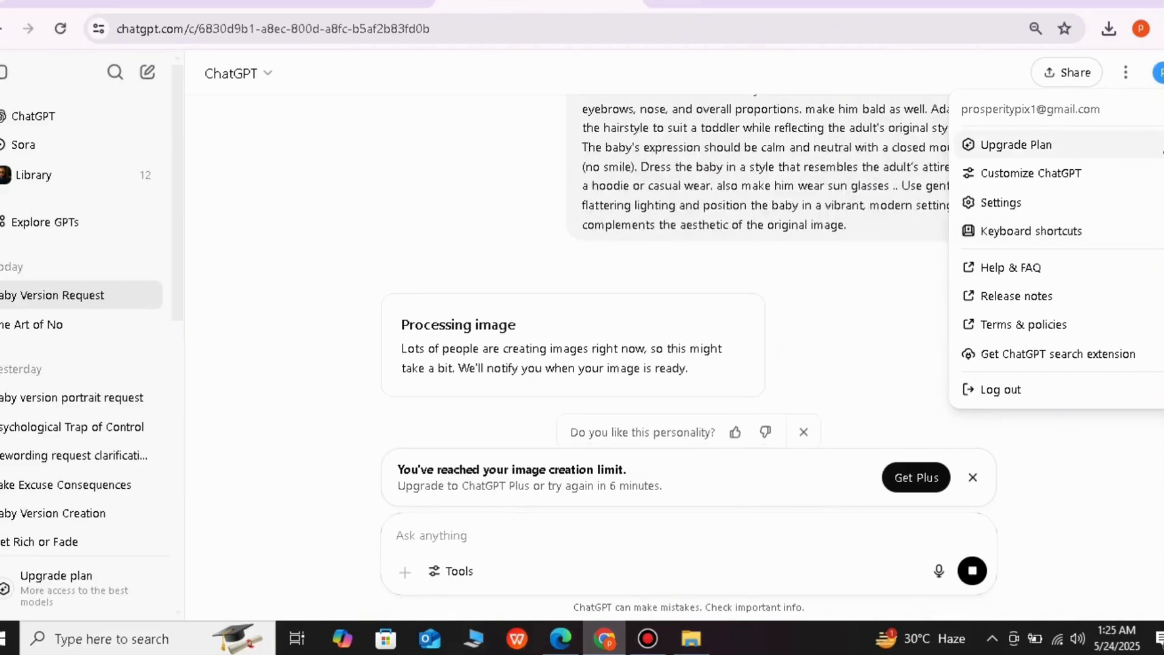
click(616, 347)
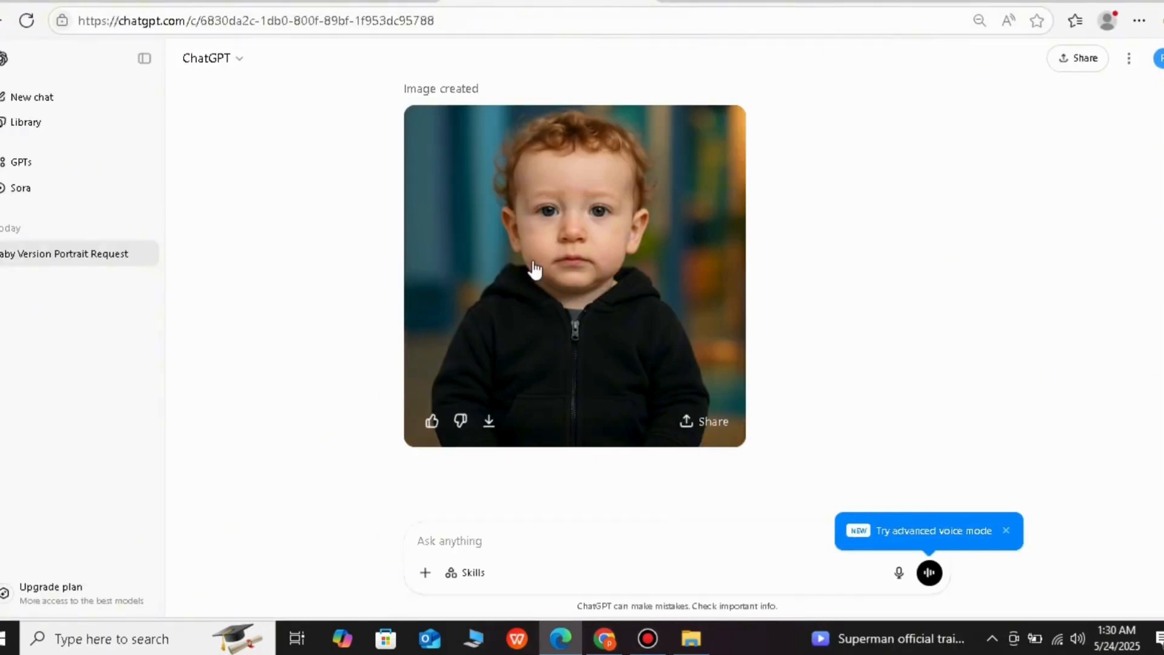
scroll(533, 267, up, 3)
scroll(558, 304, down, 2)
scroll(603, 336, up, 5)
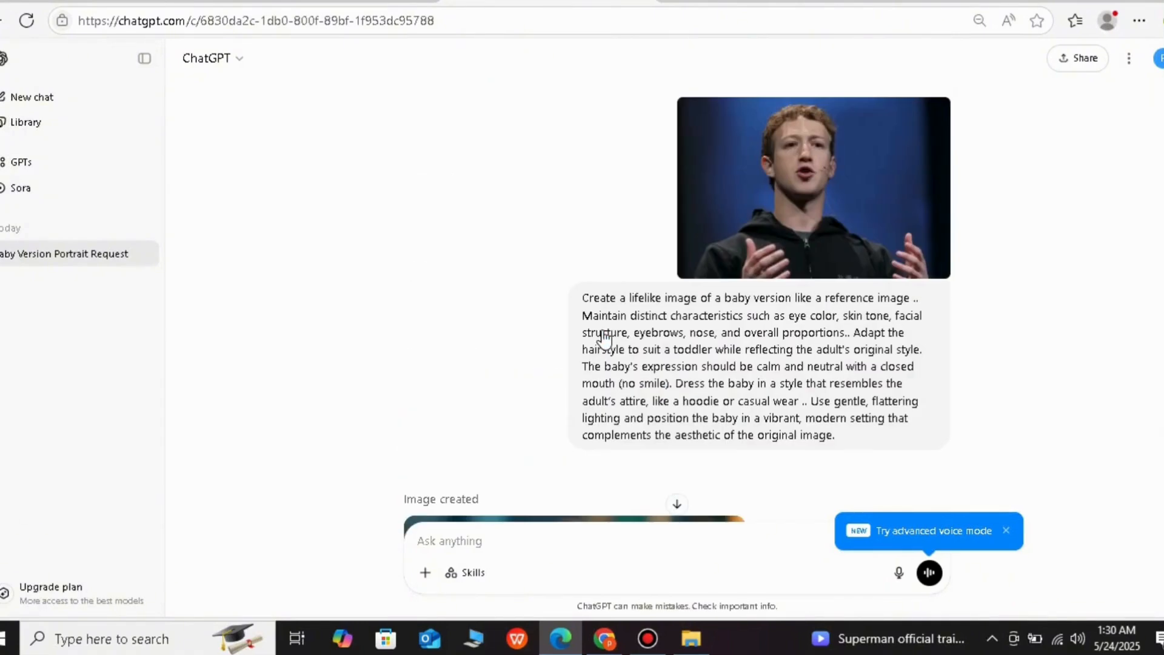
scroll(758, 194, down, 5)
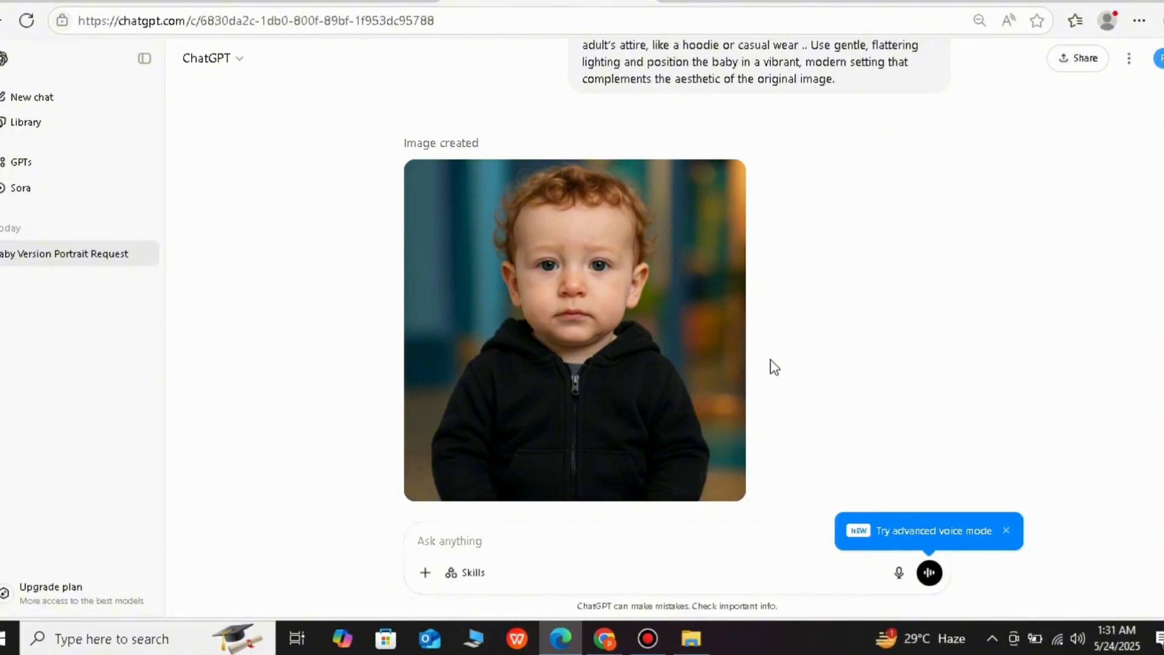
scroll(775, 366, down, 1)
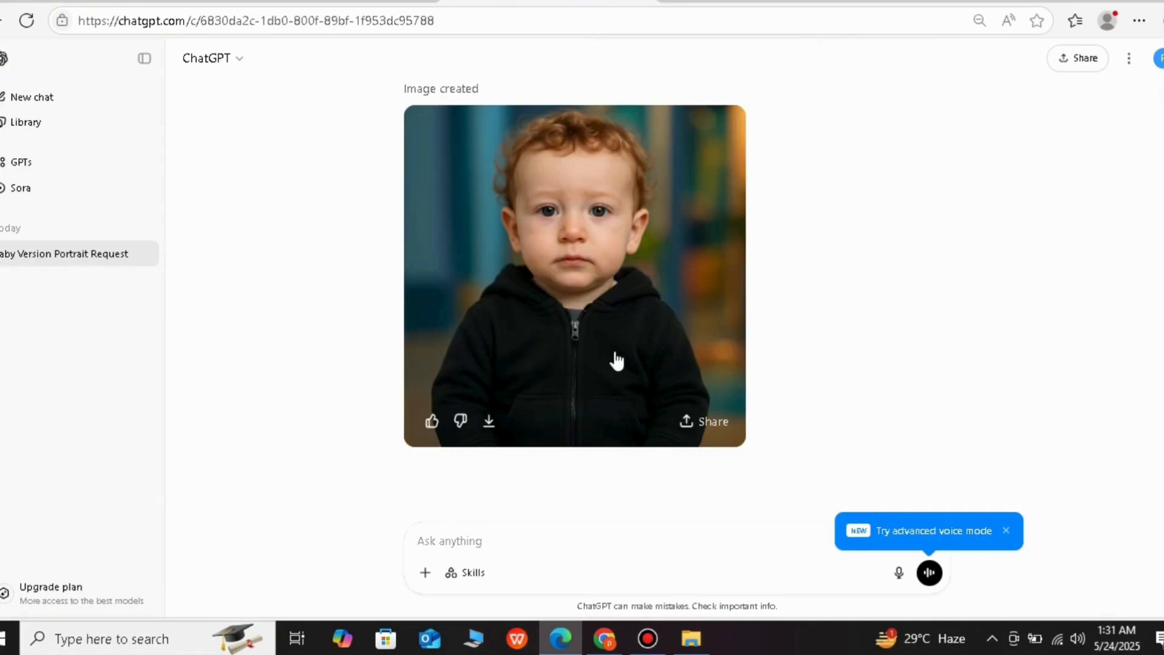
click(475, 535)
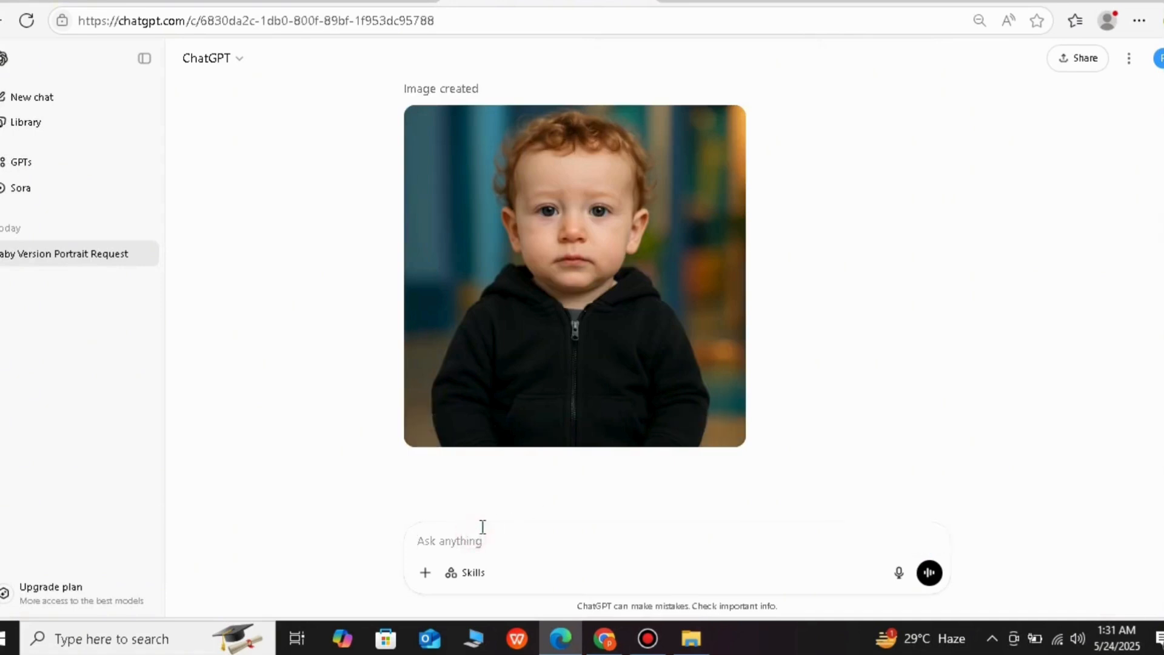
Send the podcast-studio edit prompt and download the resulting headphones-and-mic baby image as PNG.
text(put him in a podcasting studio background, mic in front of him and headphones on, and make the image little more zoomed out.)
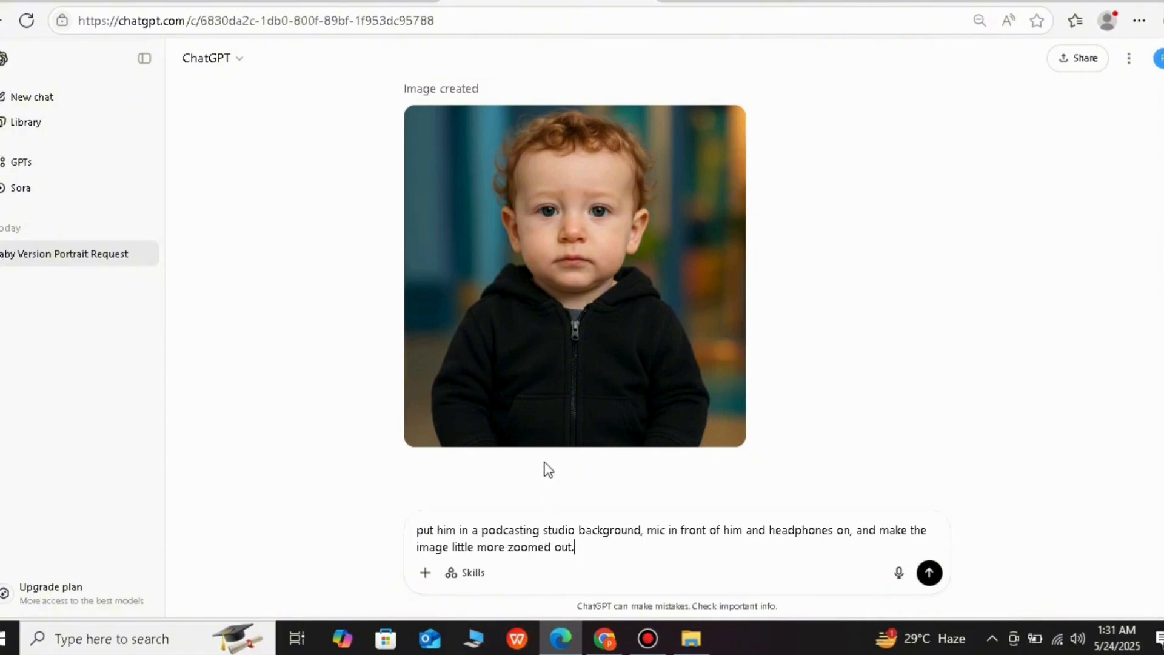
scroll(545, 470, down, 1)
click(929, 573)
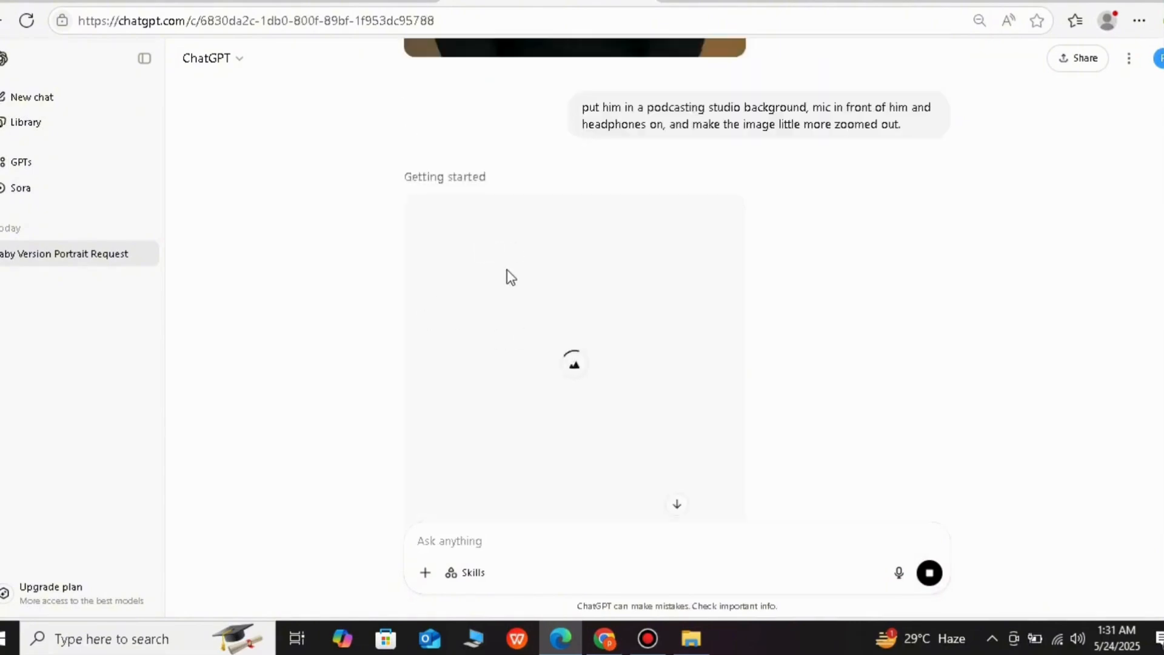
scroll(538, 251, down, 2)
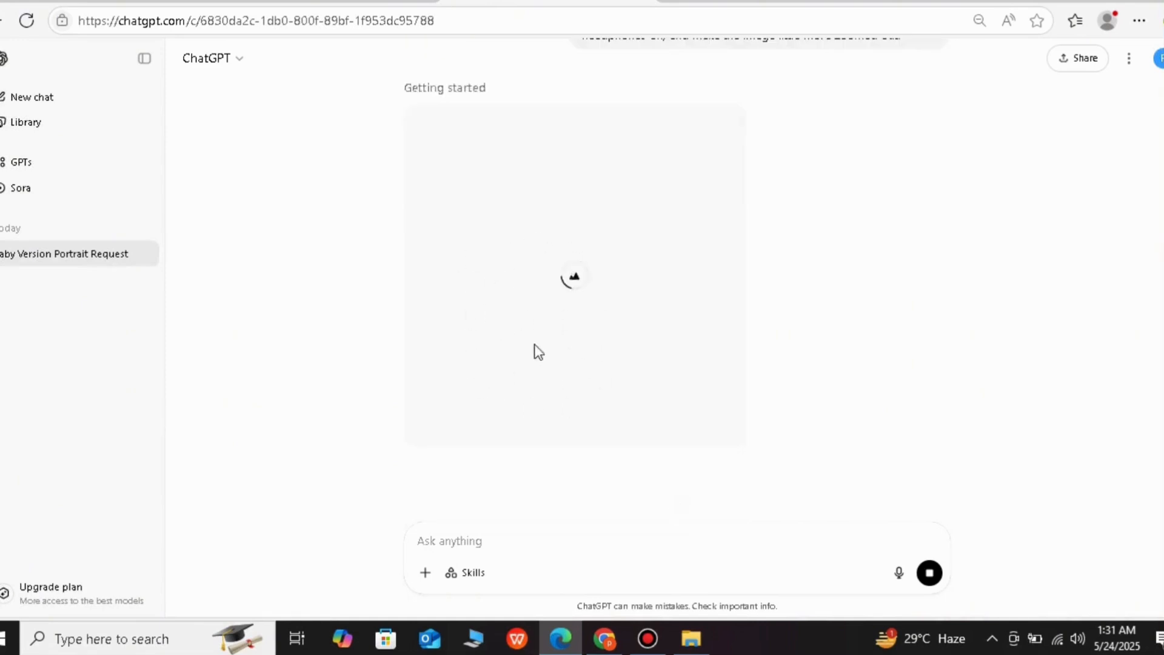
scroll(527, 267, up, 2)
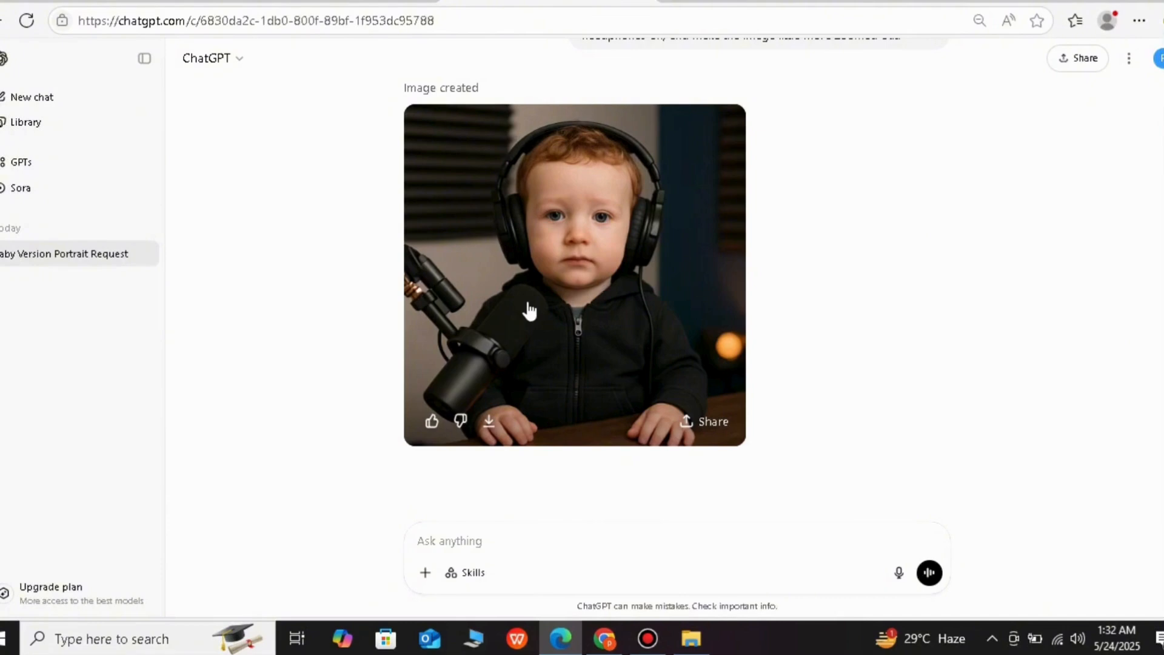
click(488, 432)
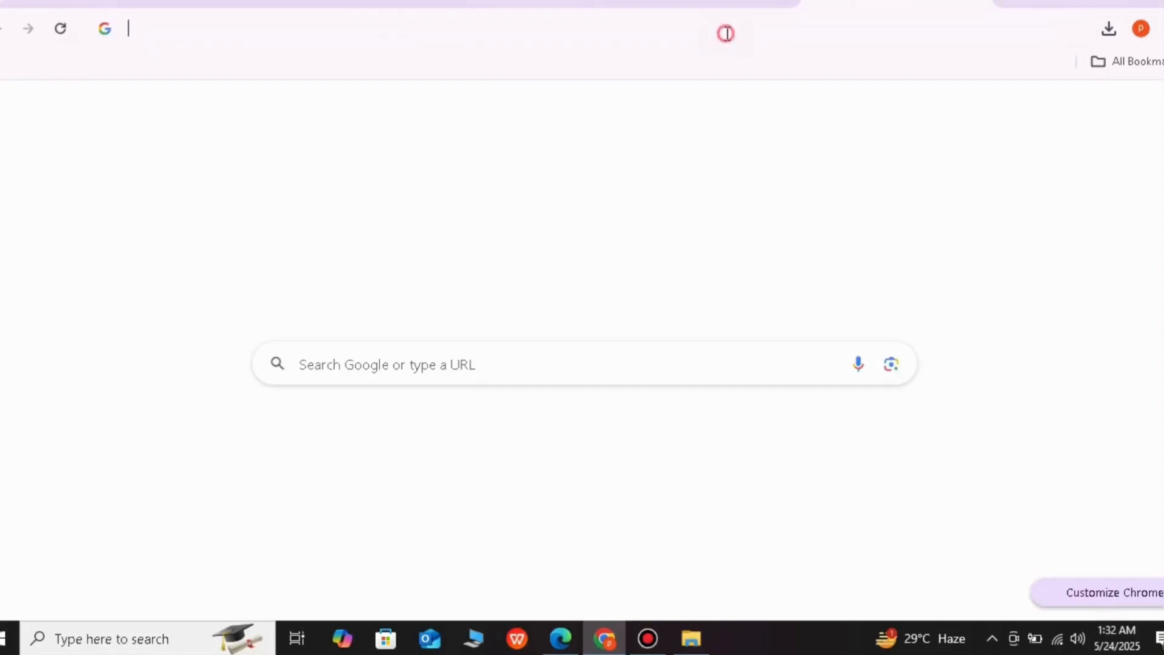
Search Google for 'hedra' and open the Hedra website.
click(726, 34)
text(hedra)
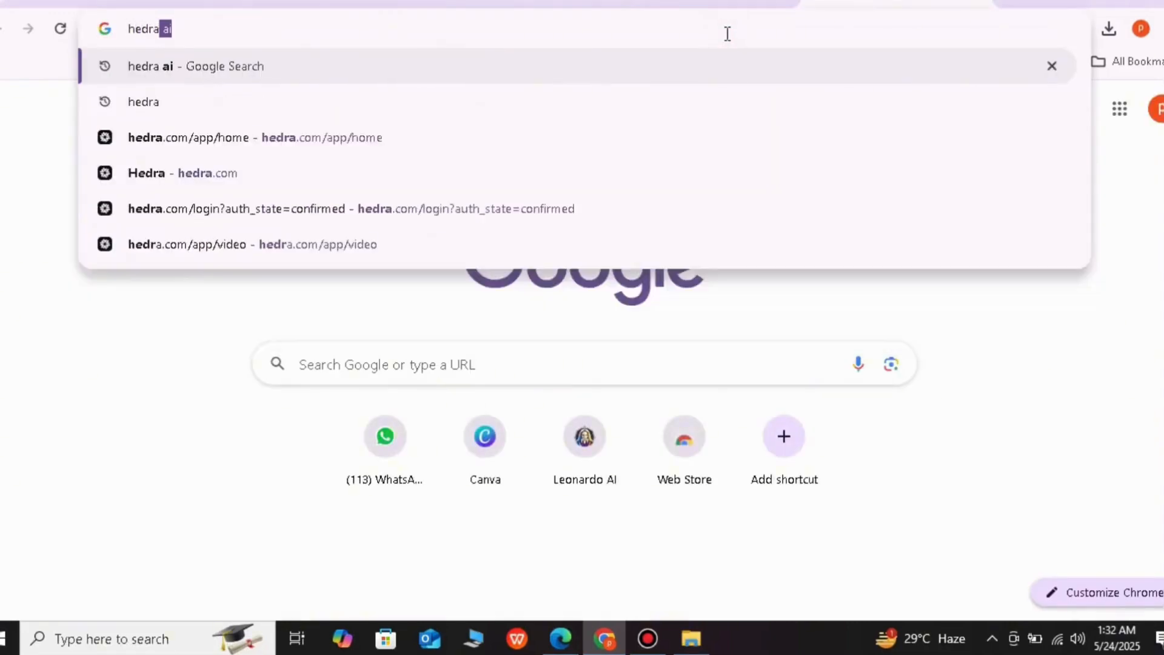
key(Return)
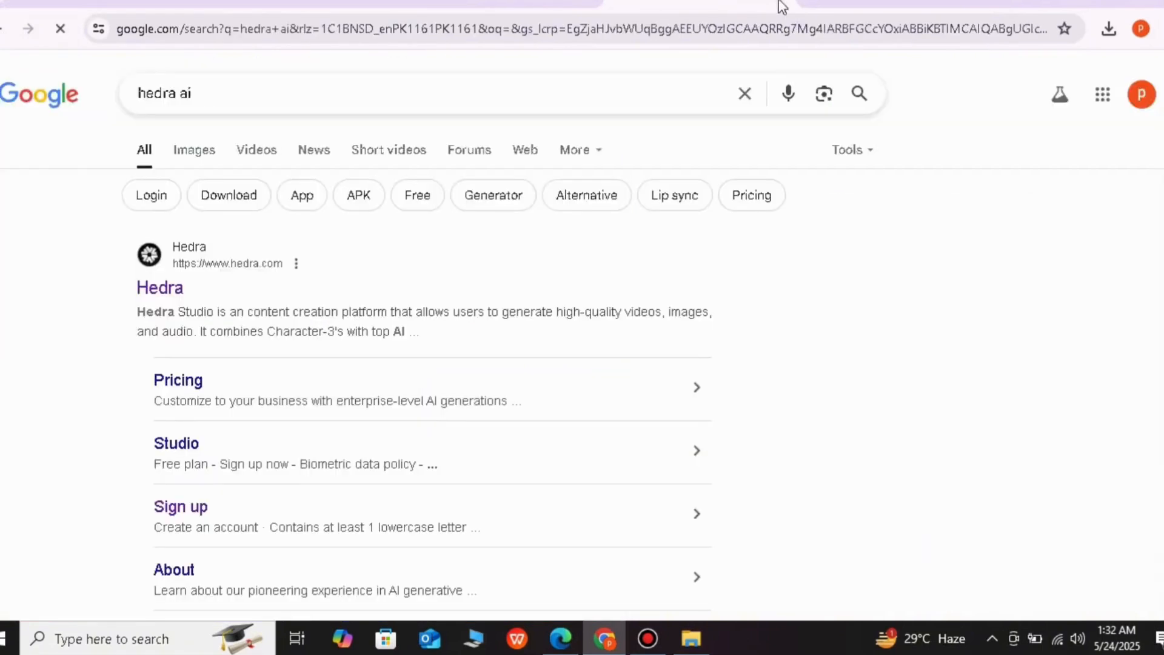
click(176, 288)
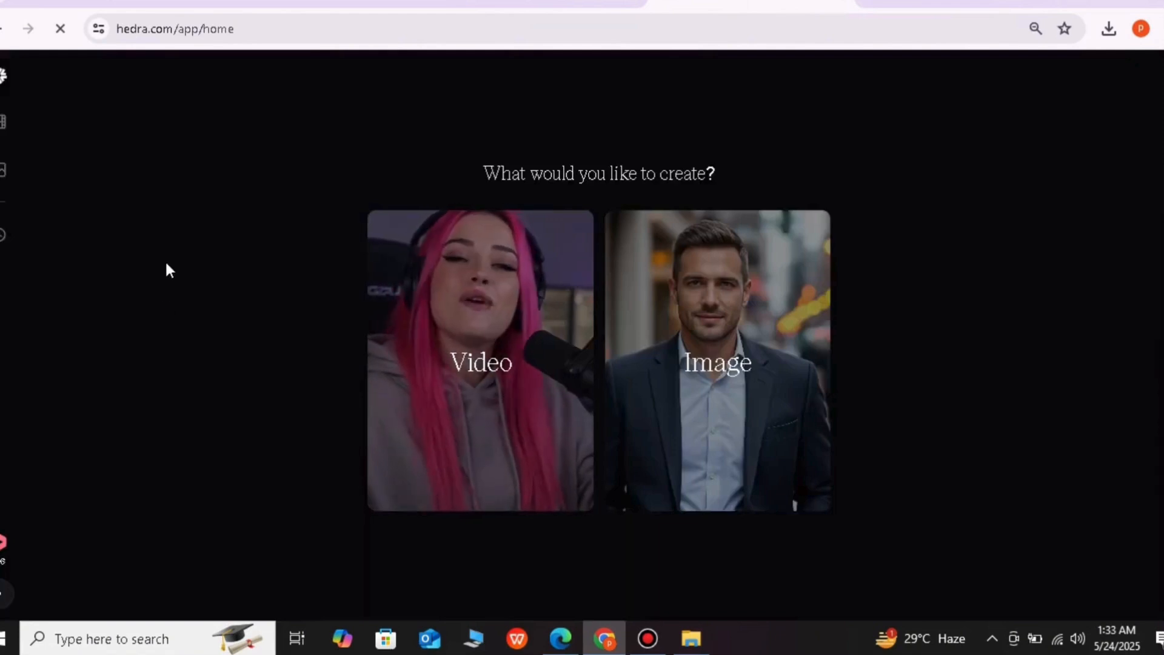
Sign out of the current Hedra account, then return to the hedra.com tab.
click(5, 593)
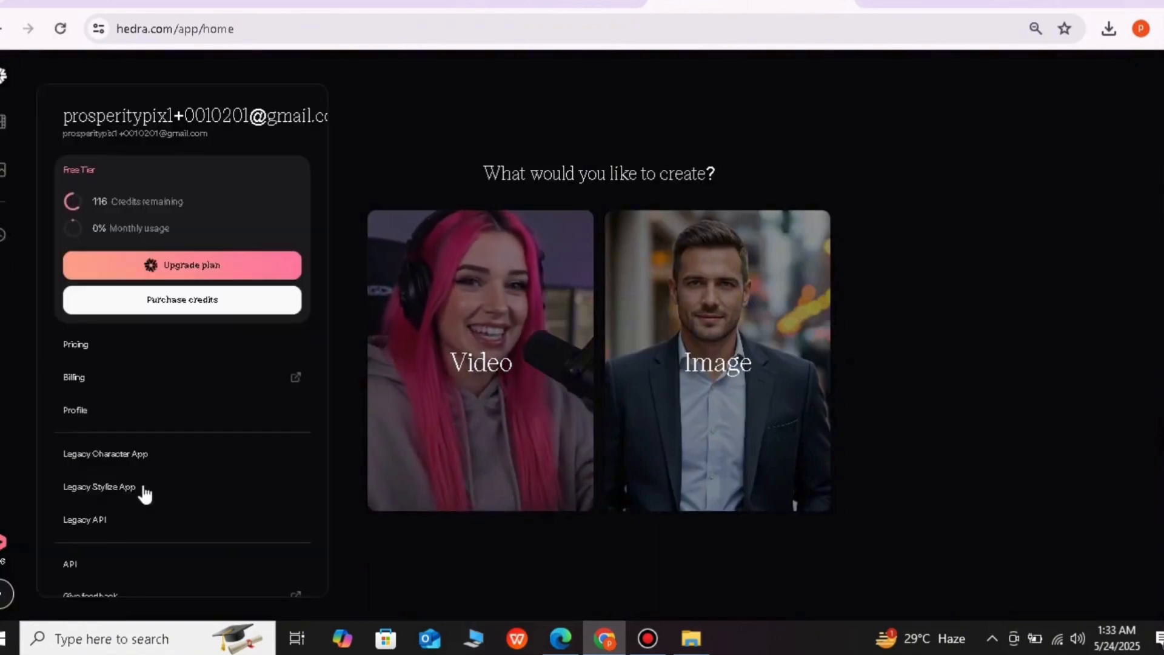
scroll(141, 495, down, 2)
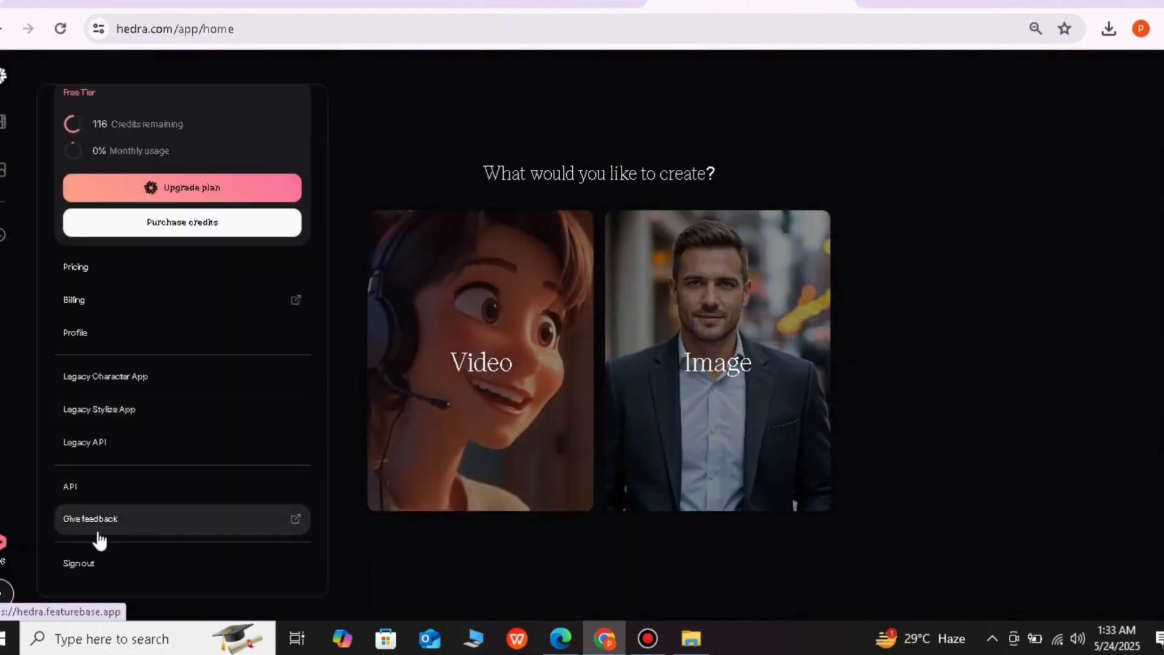
click(90, 560)
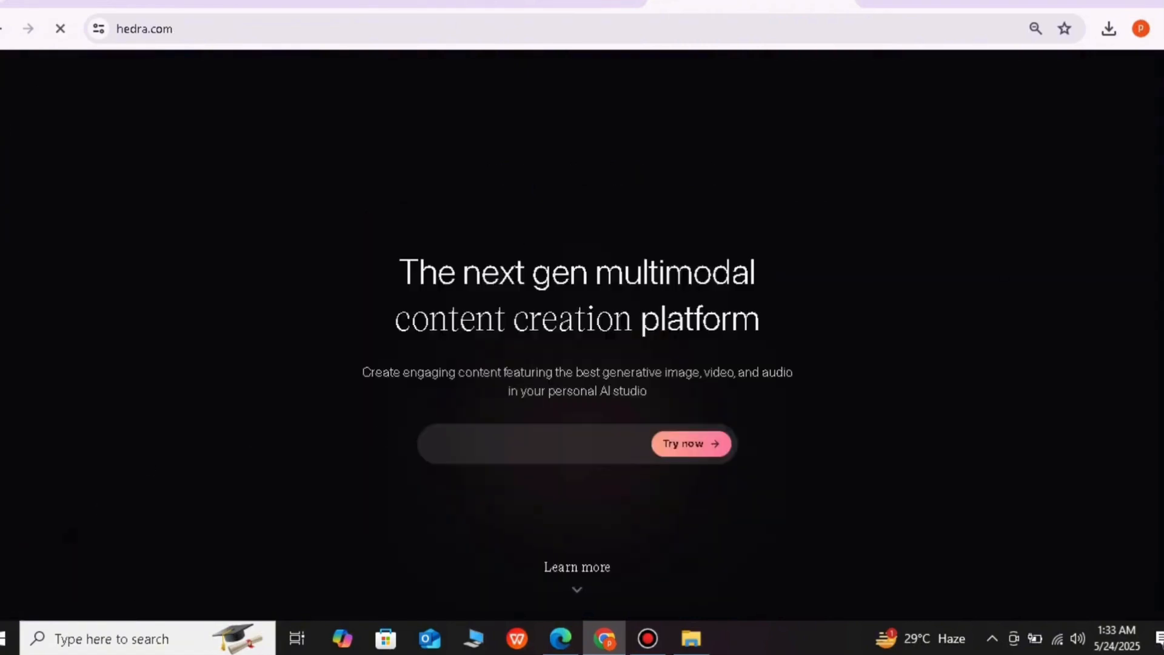
click(880, 4)
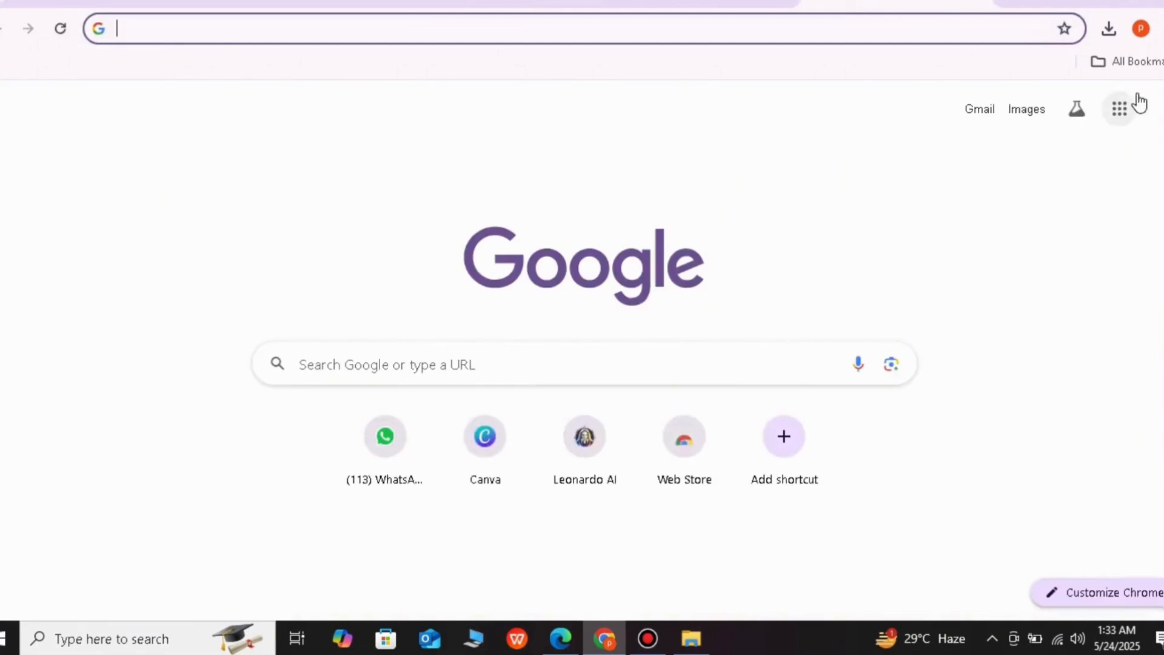
click(1120, 110)
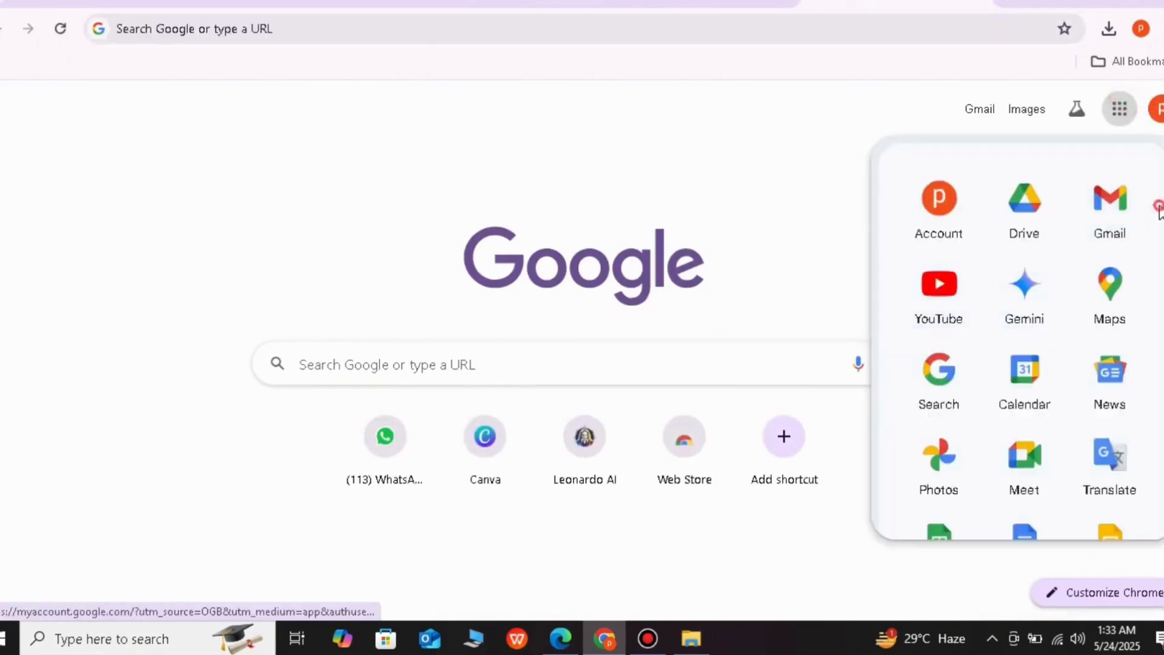
click(697, 5)
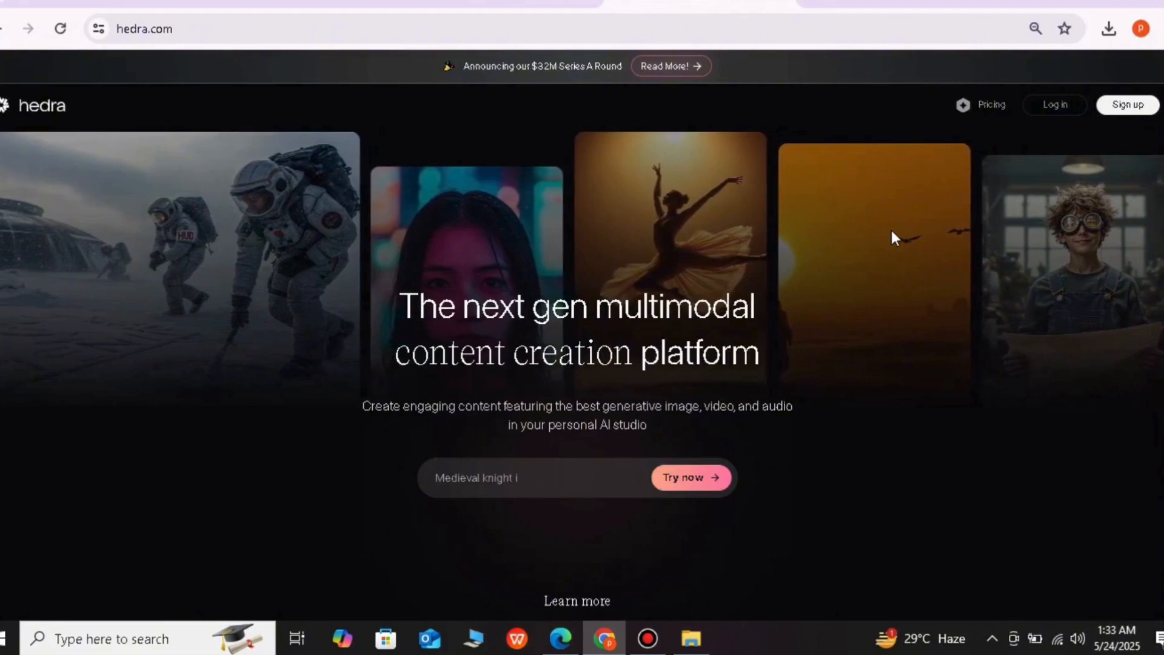
Open Hedra's sign-up form and enter the Gmail address in the E-mail field.
click(1128, 104)
click(465, 277)
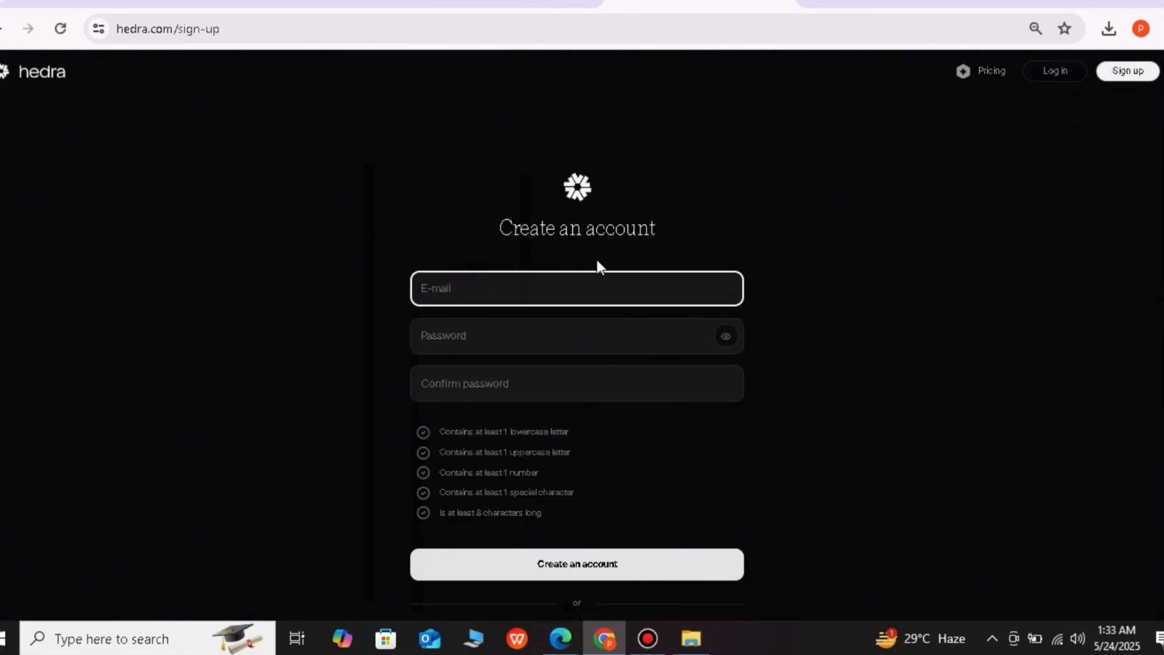
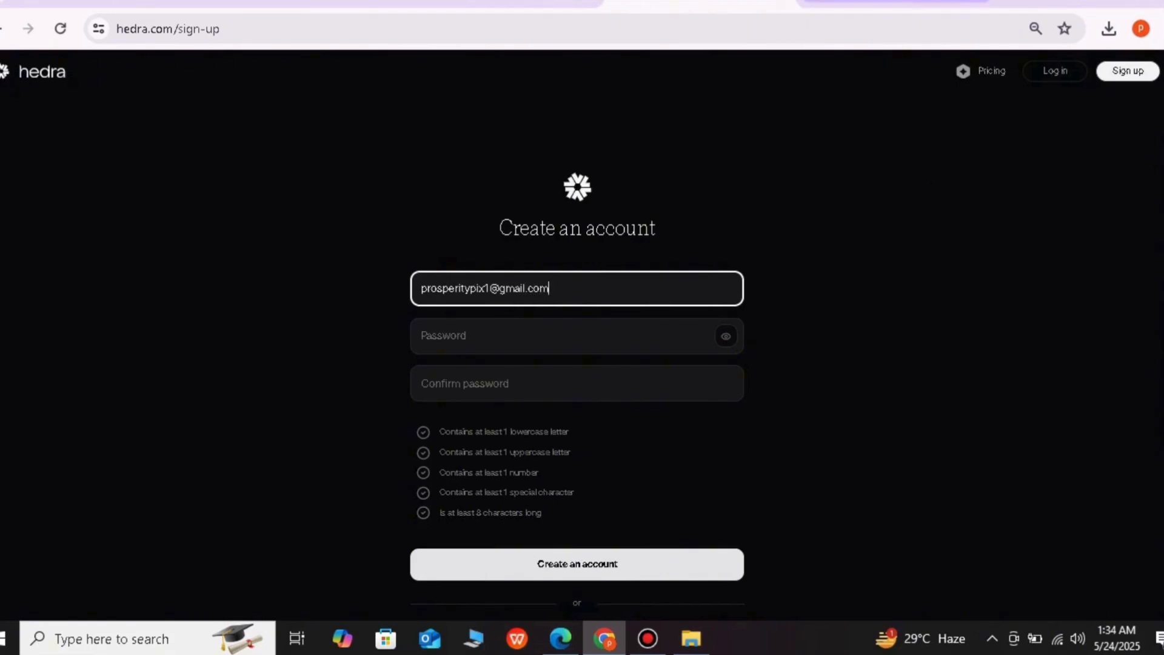
key(ctrl+Tab)
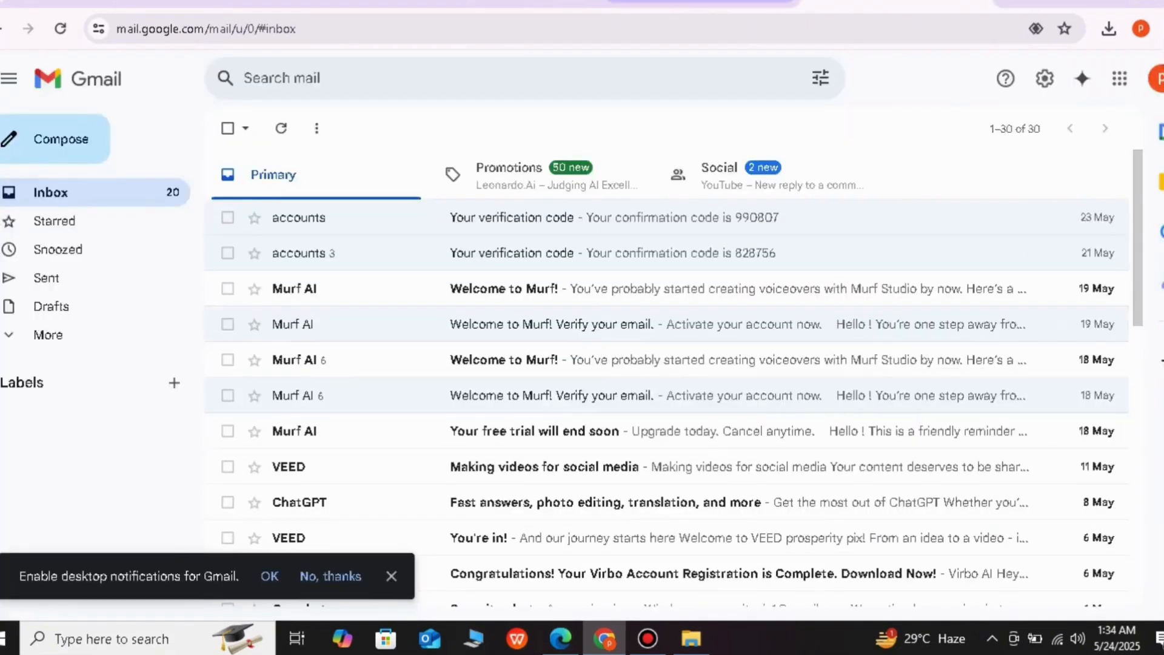
key(ctrl+shift+Tab)
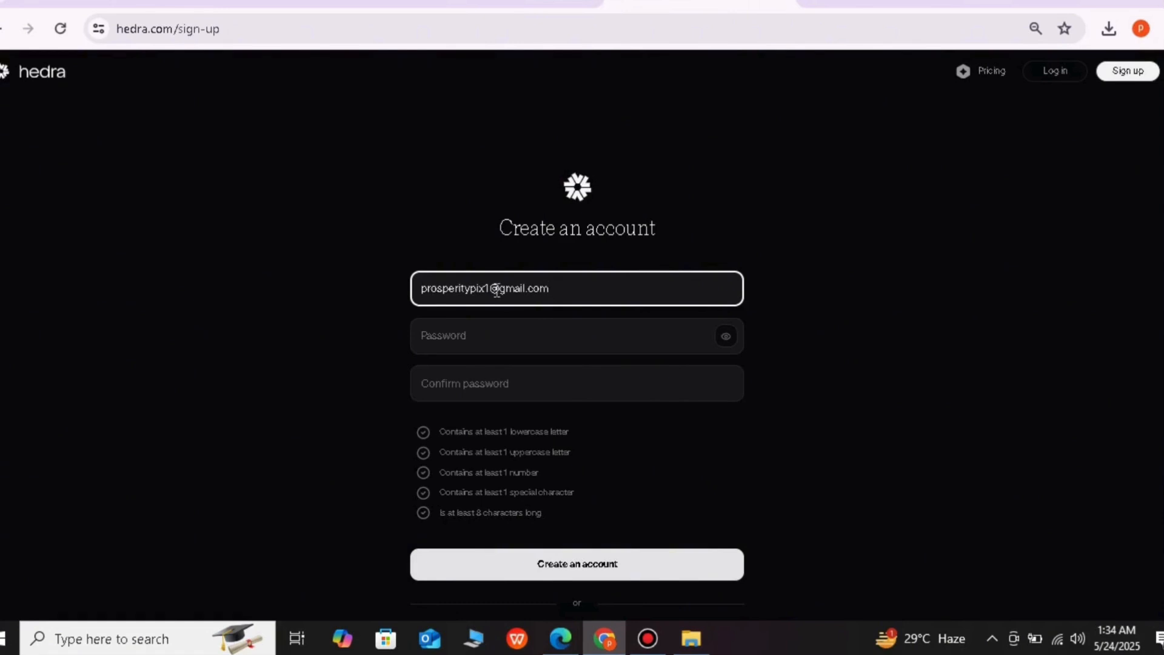
text(+542341)
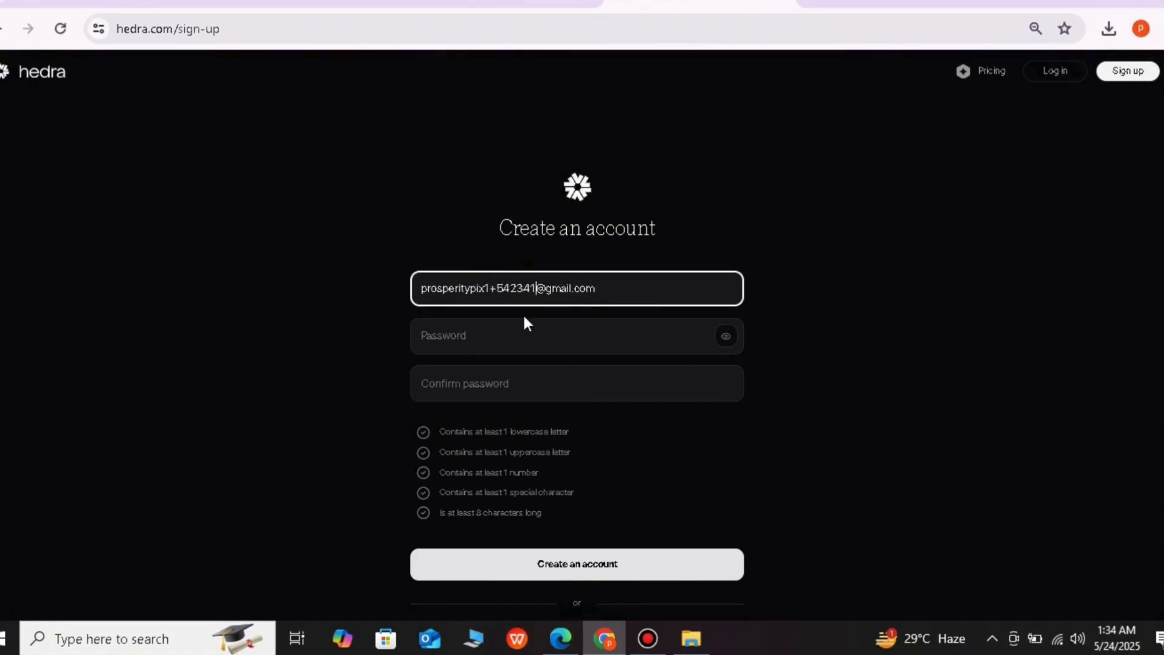
click(814, 6)
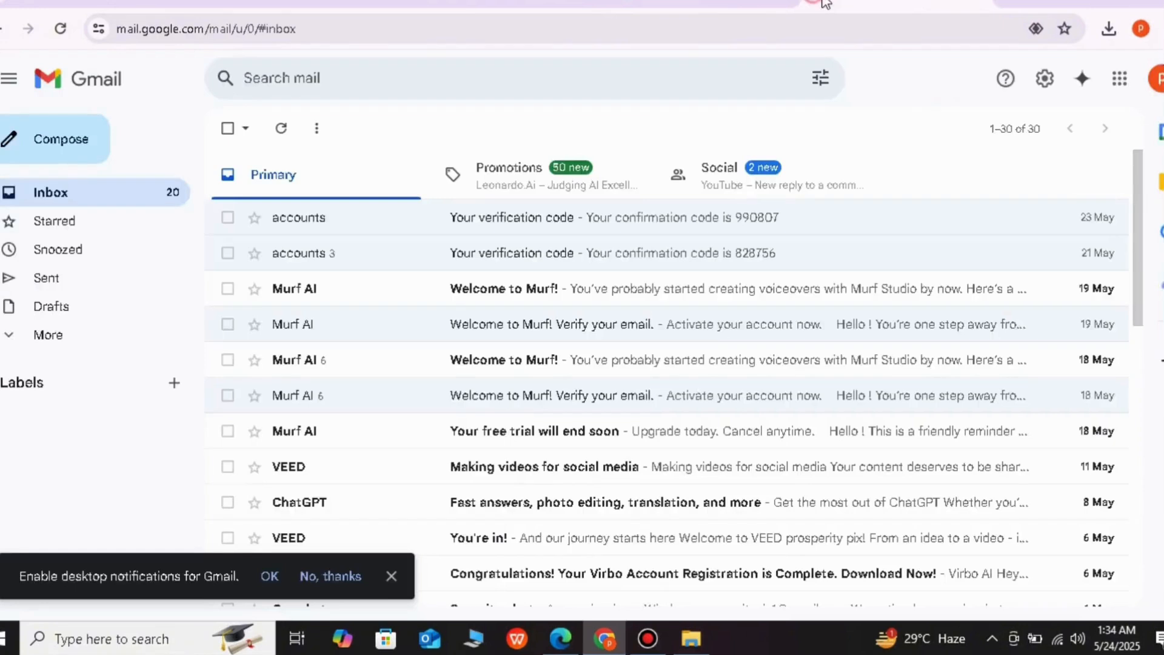
Compare the Google account address with the e-mail entered on Hedra's sign-up form.
click(1158, 75)
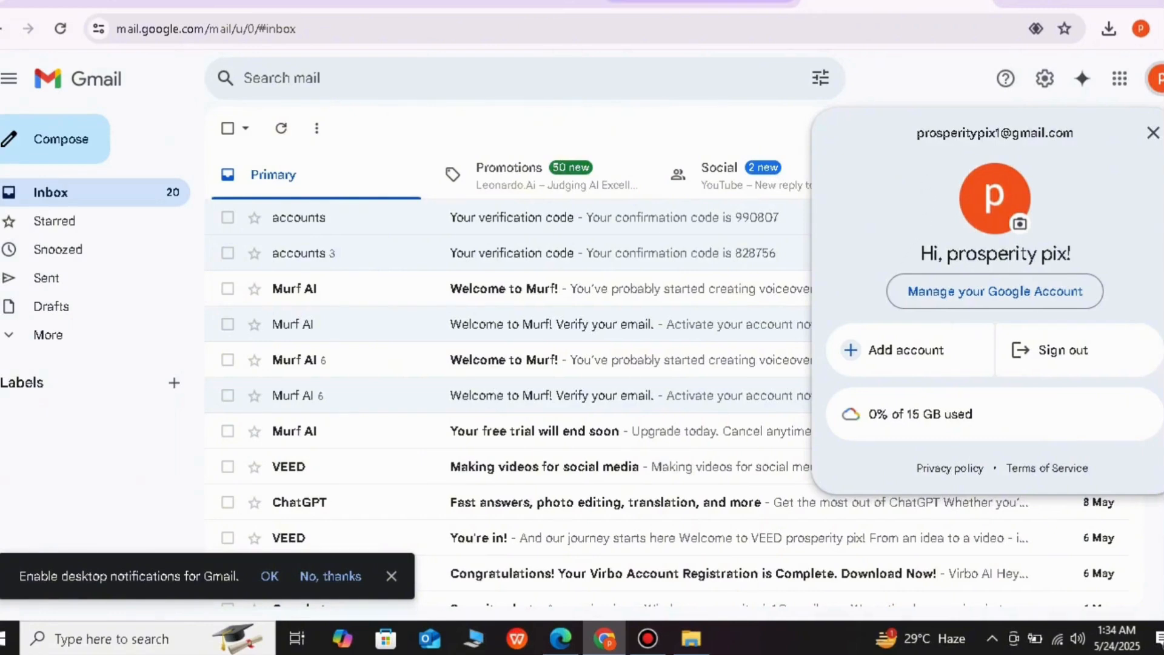
click(700, 3)
click(535, 303)
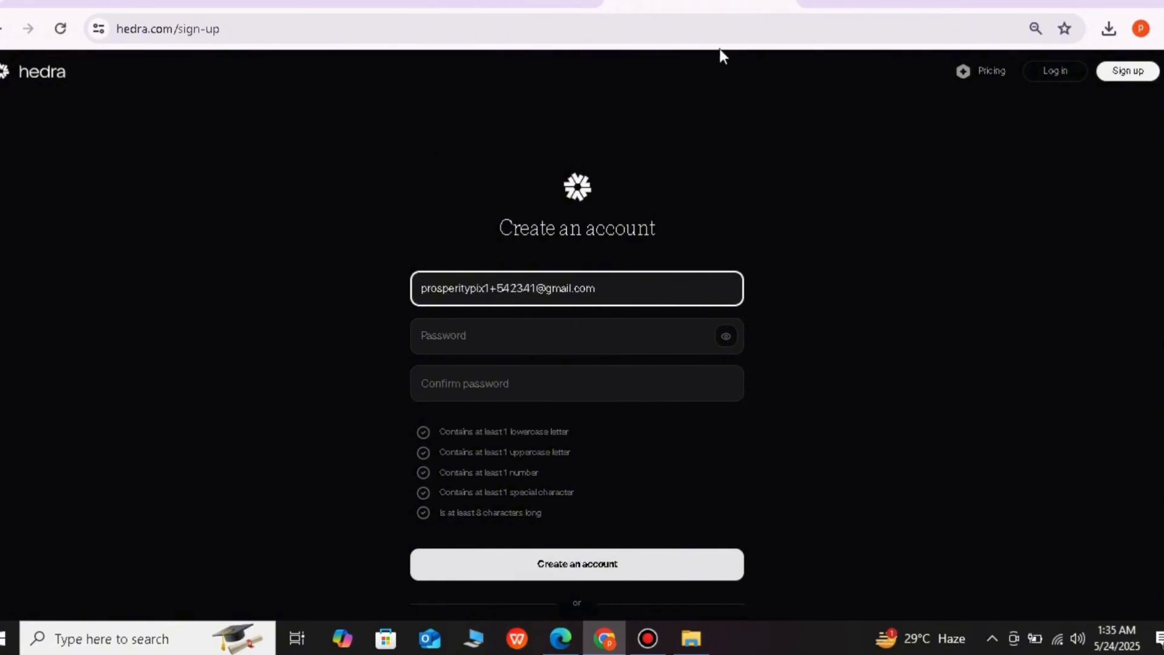
click(858, 6)
click(1155, 80)
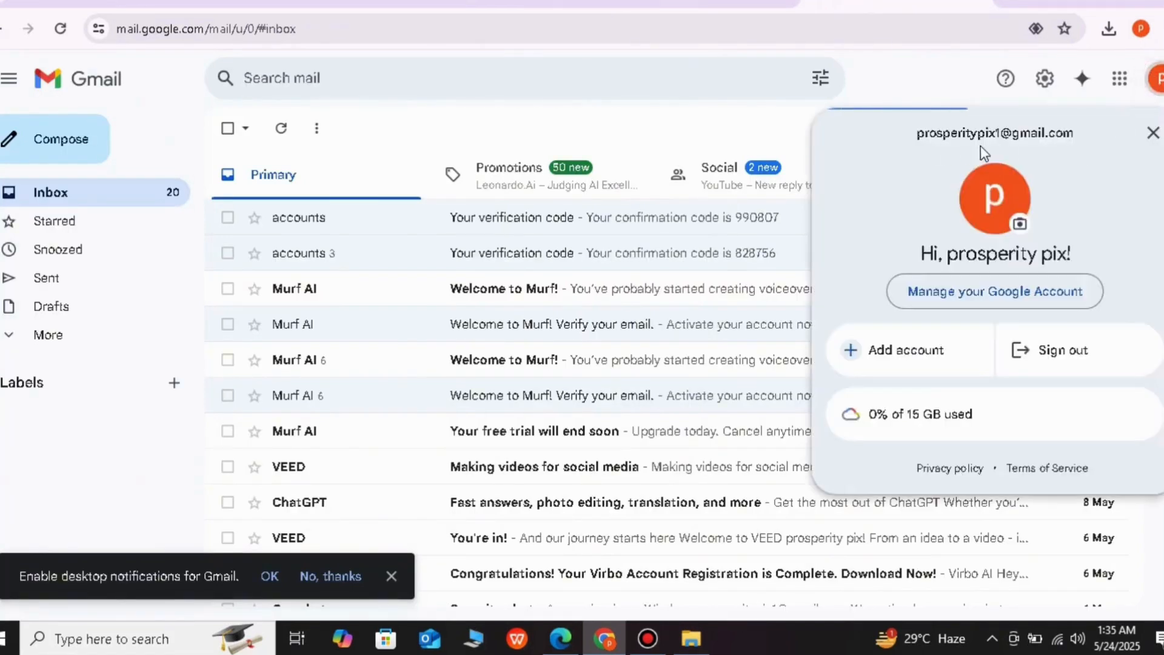
click(700, 5)
Enter and confirm the account password, then submit the Hedra sign-up.
click(554, 324)
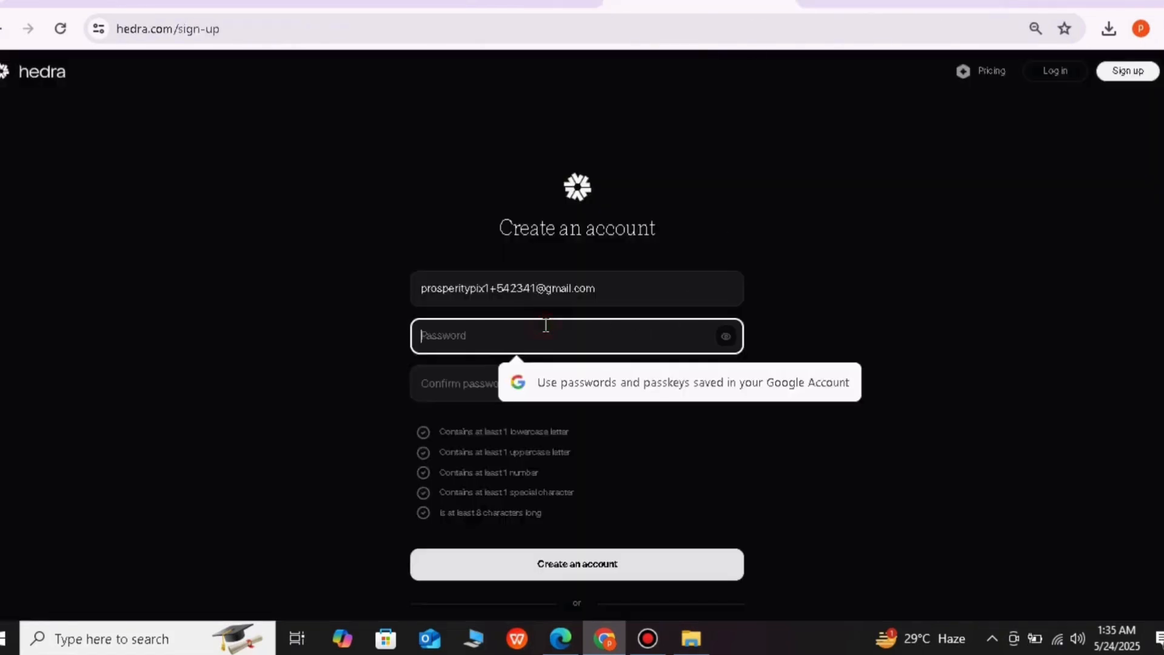
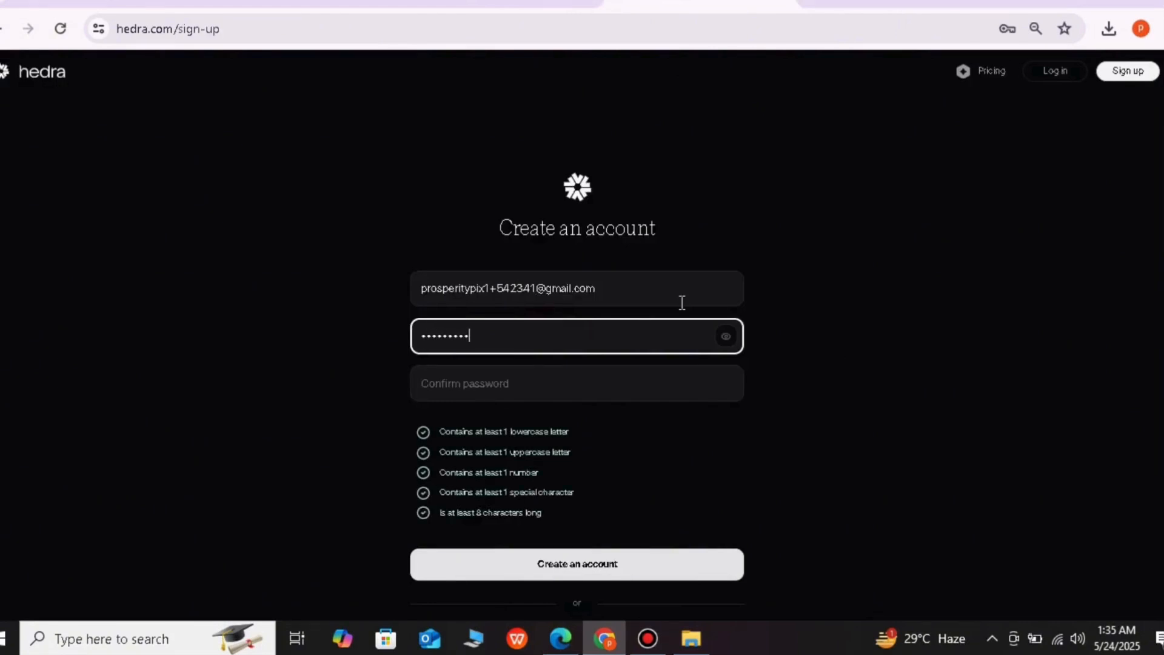
click(576, 380)
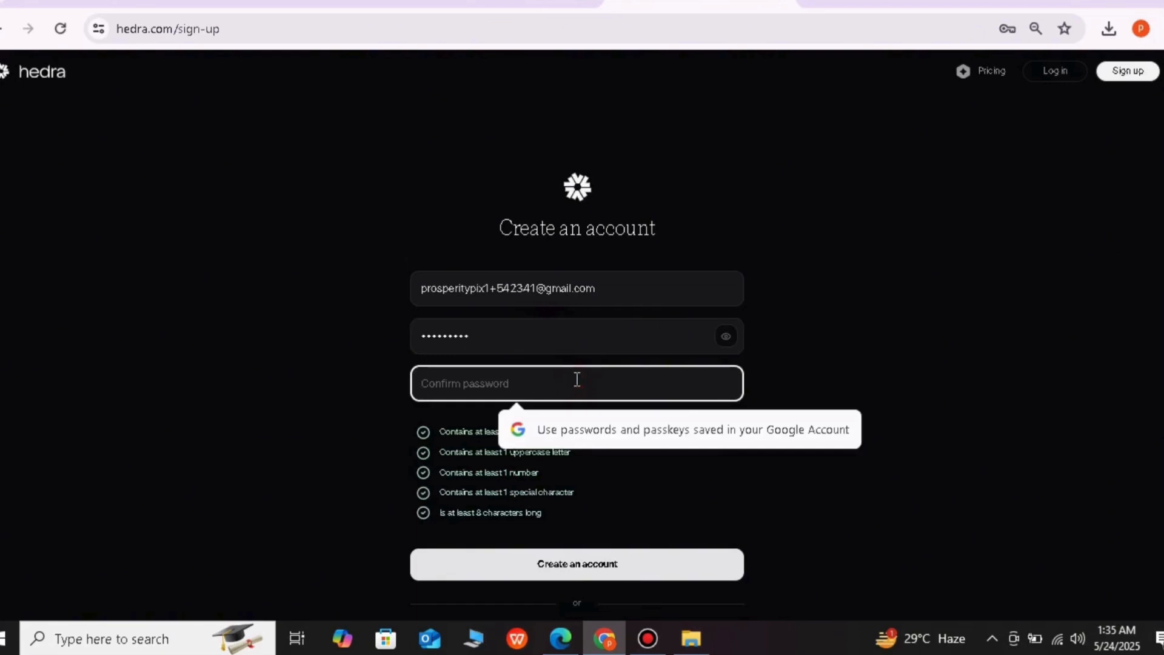
text(P)
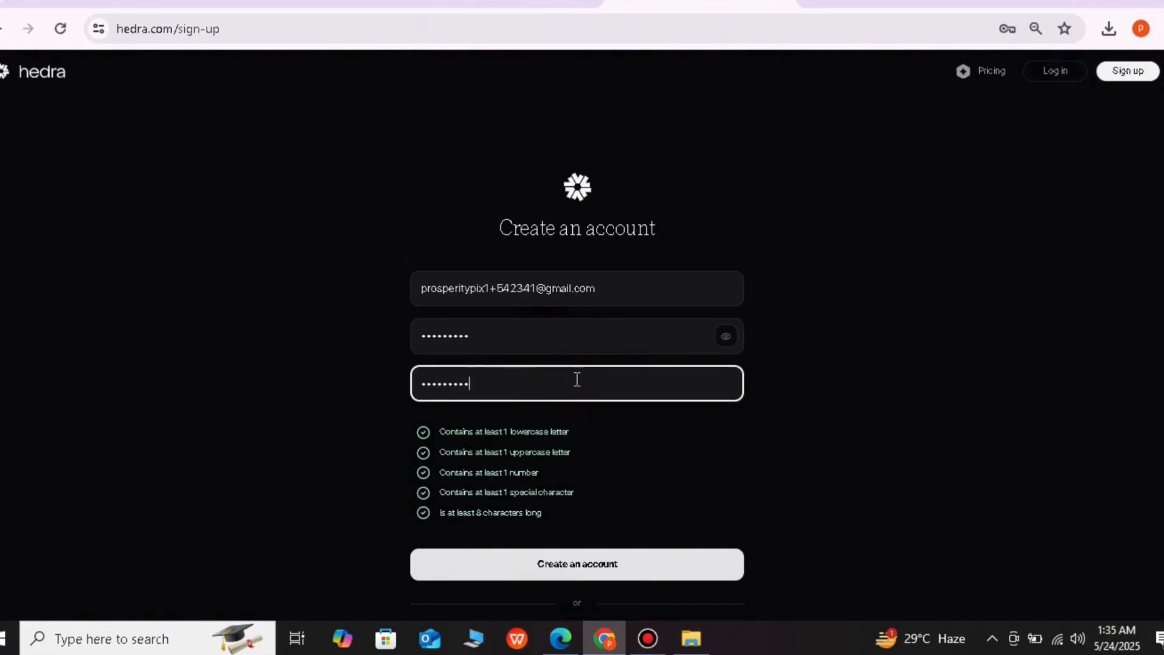
click(551, 563)
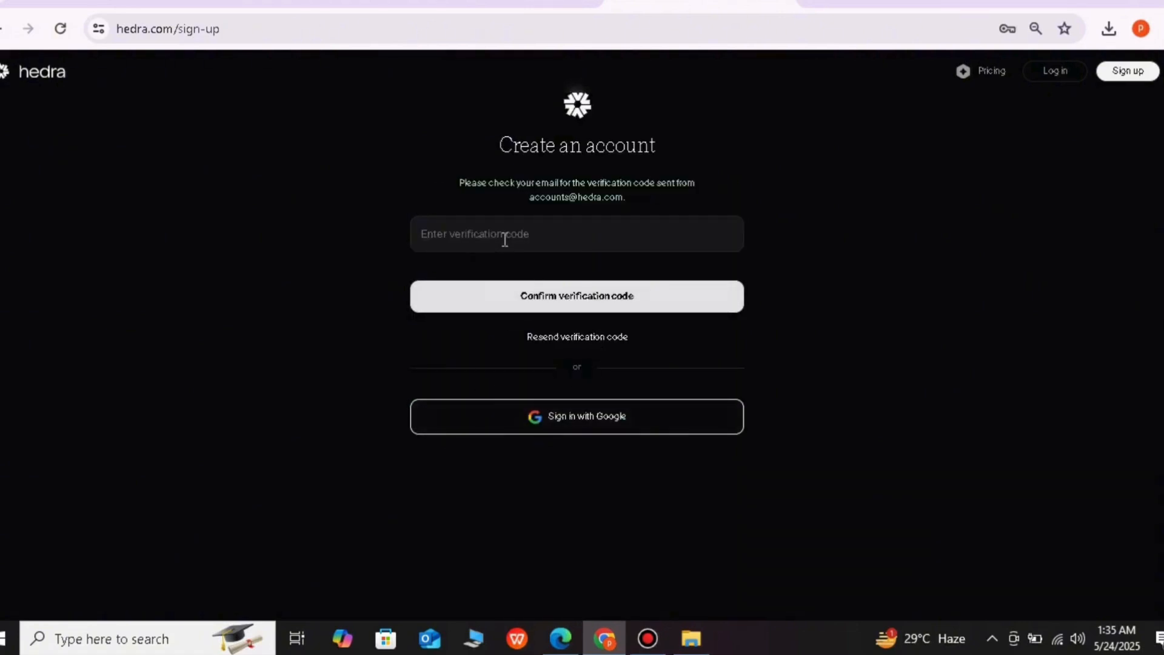
Copy the verification code from the newest Hedra e-mail in Gmail.
click(903, 3)
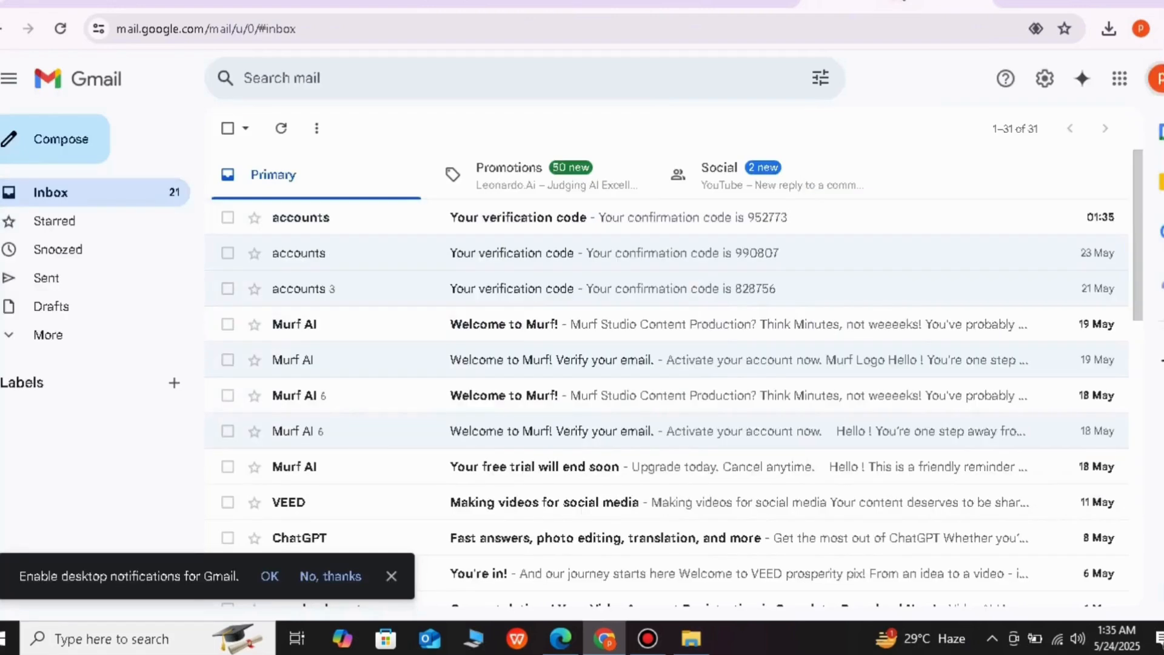
click(503, 234)
double_click(401, 261)
click(442, 268)
drag(442, 268, 402, 260)
right_click(405, 262)
click(429, 278)
Paste the code into Hedra's verification field and confirm it.
click(732, 12)
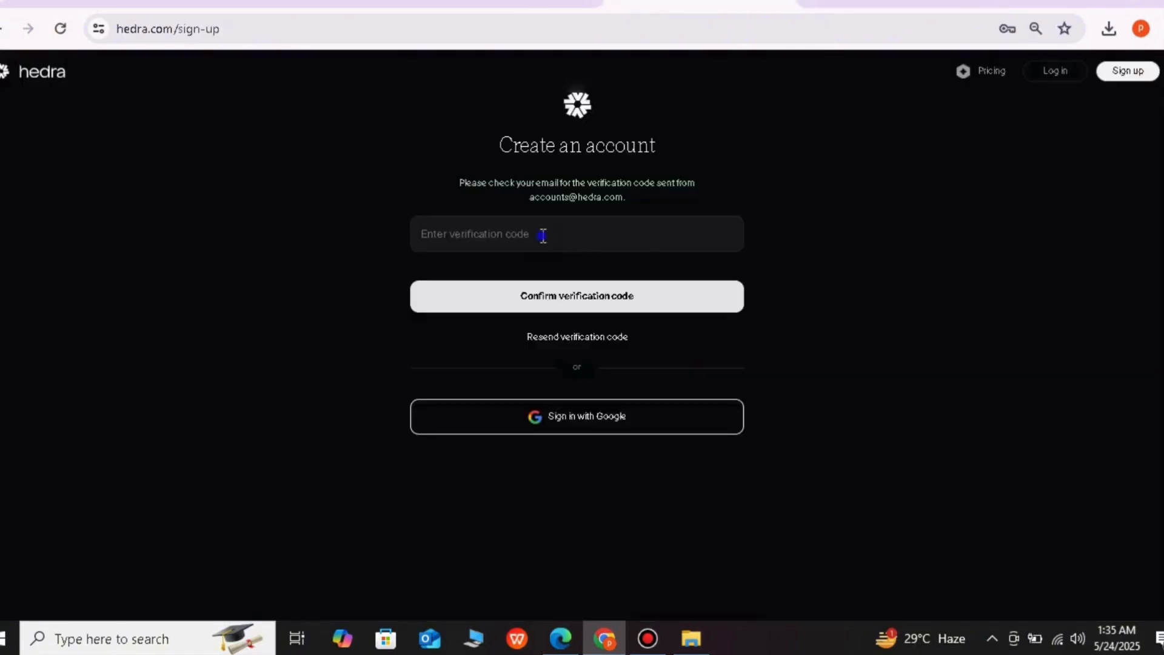
right_click(543, 236)
click(581, 404)
click(530, 304)
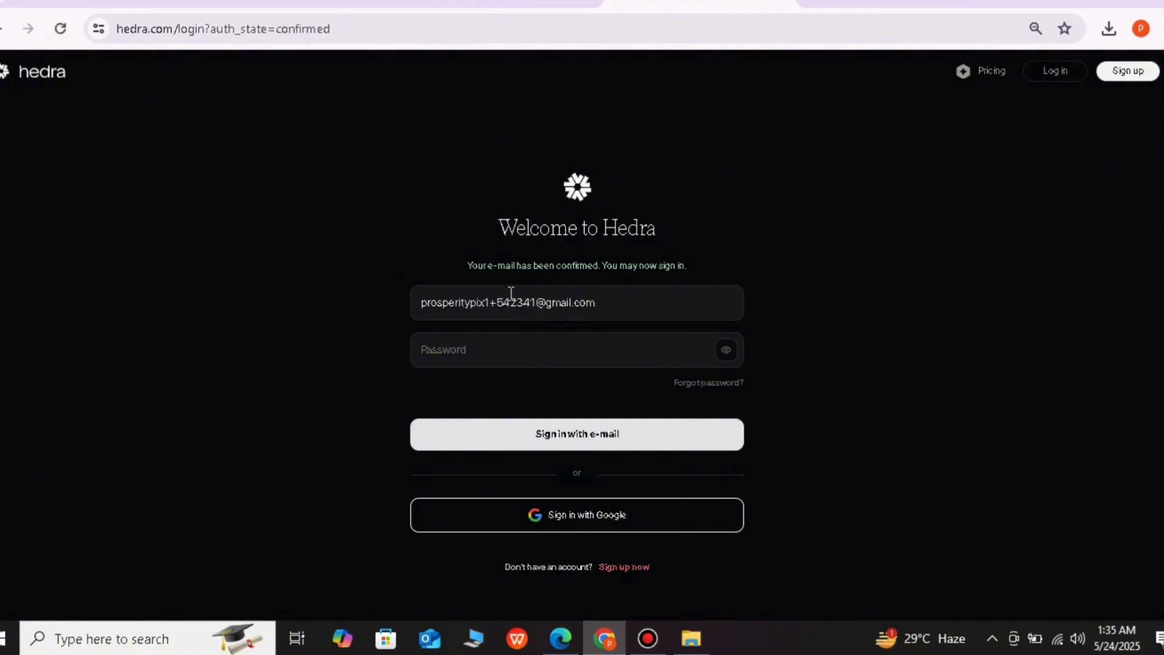
Sign in to Hedra with the e-mail address and account password.
click(555, 352)
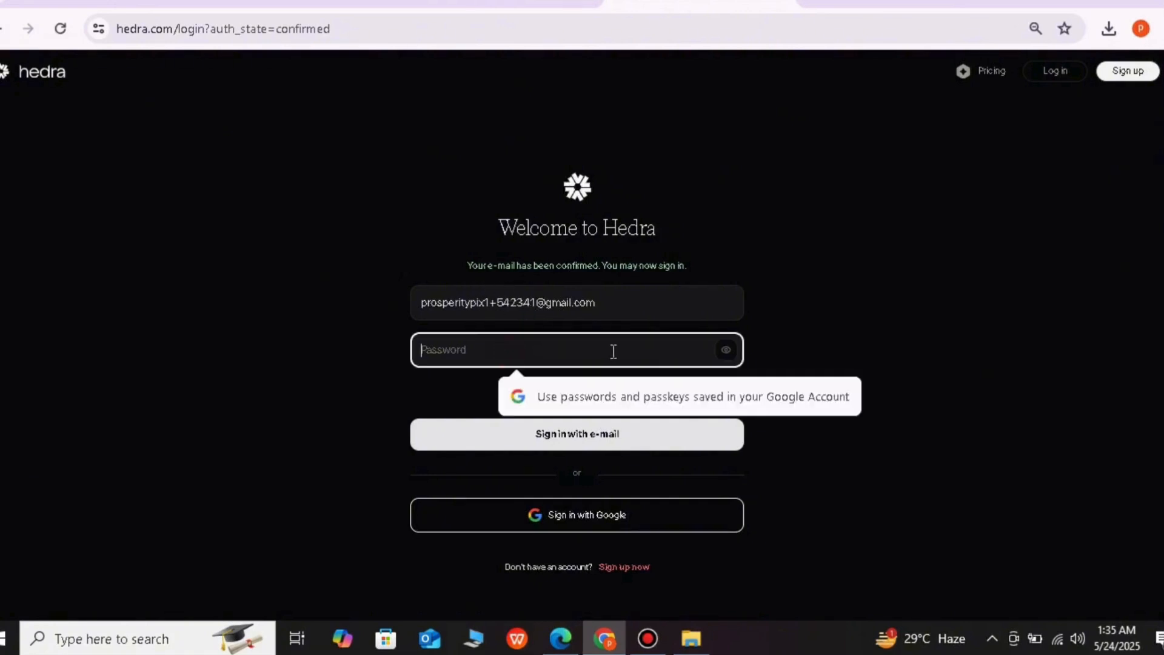
text(•)
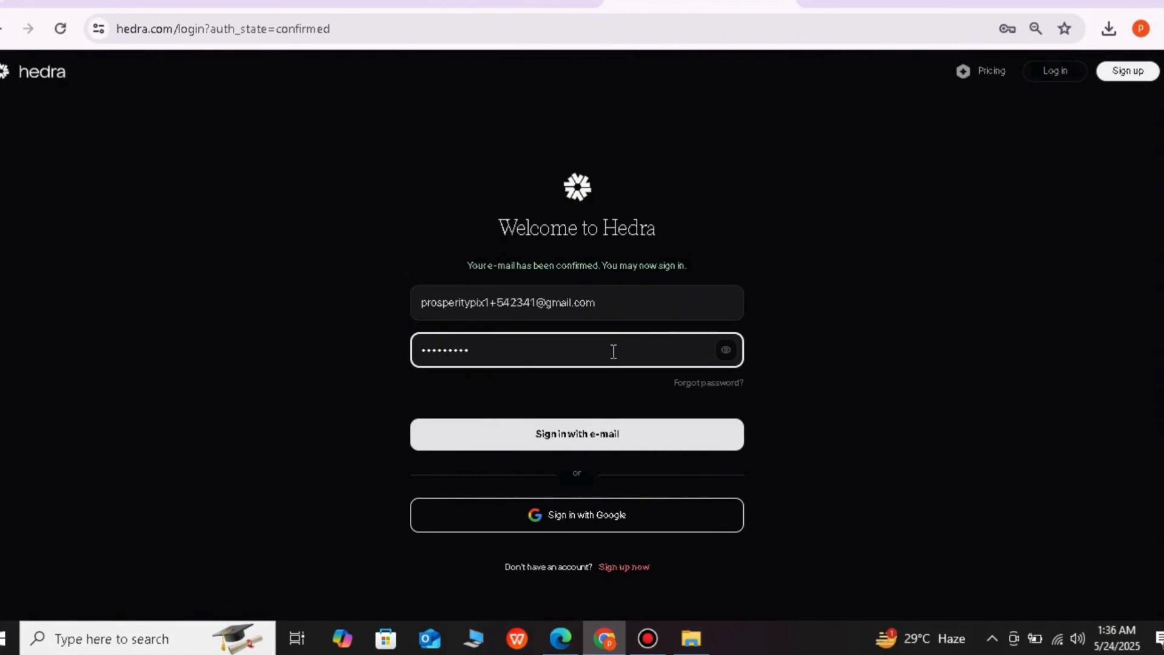
click(583, 435)
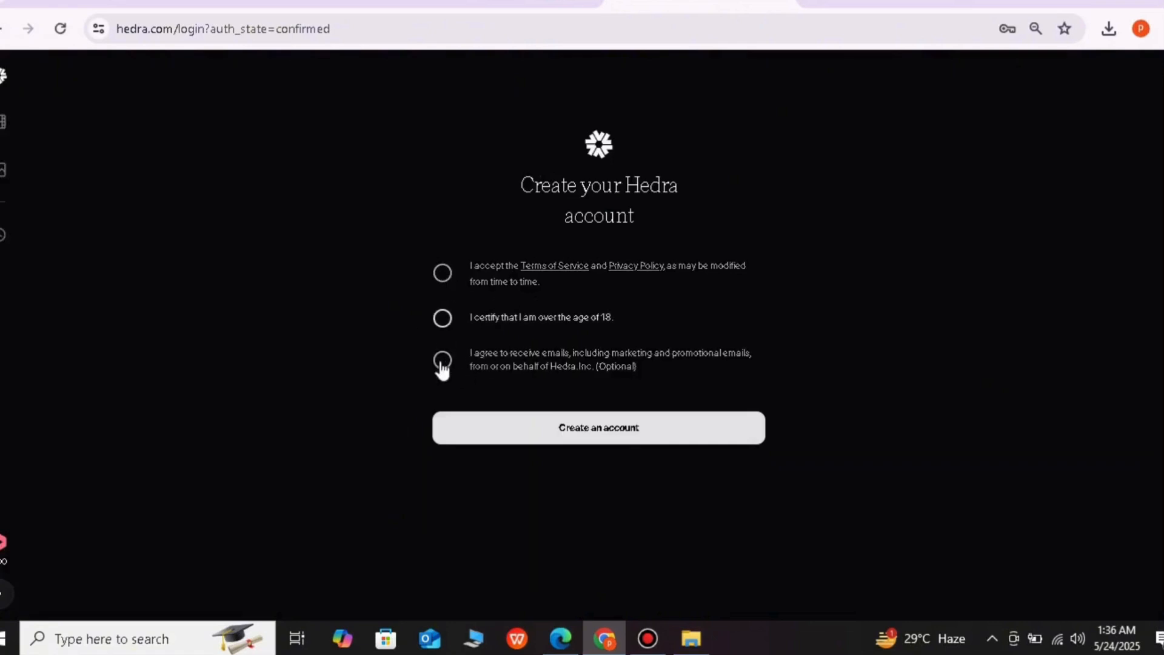
Accept the terms, confirm age over 18, opt into e-mails, and create the account.
click(442, 274)
click(443, 318)
click(444, 360)
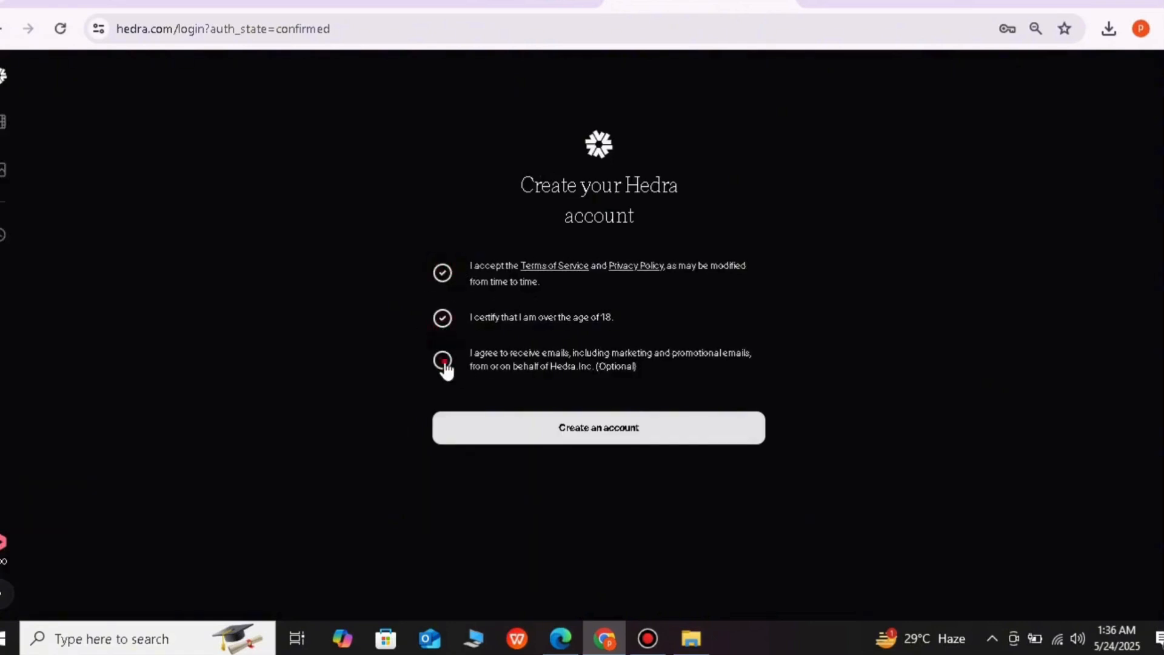
click(496, 424)
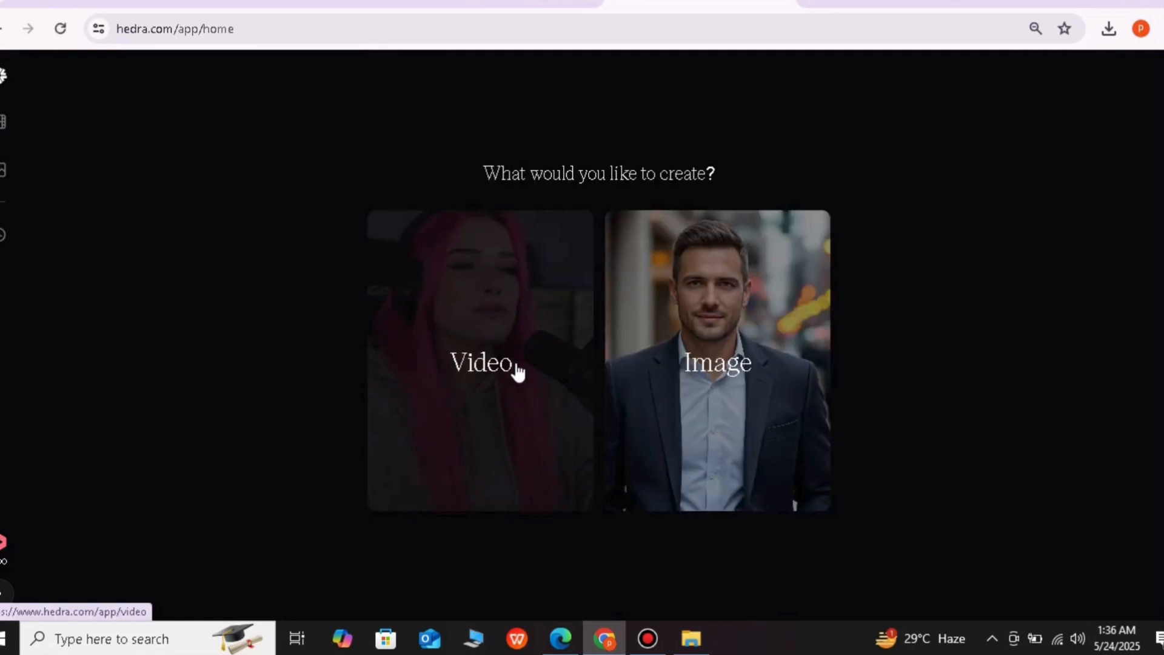
Choose the Video card to start a Character-3 video at 16:9, 720p.
click(476, 365)
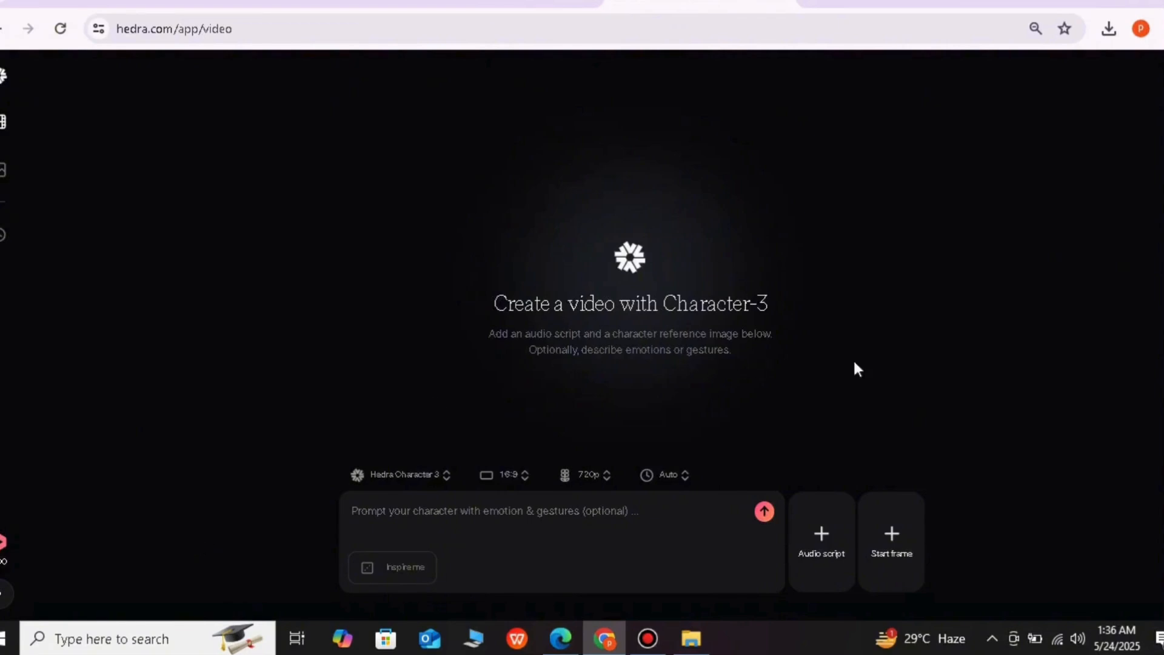
Accept the biometric data terms and upload the first downloaded file as the audio script.
click(823, 560)
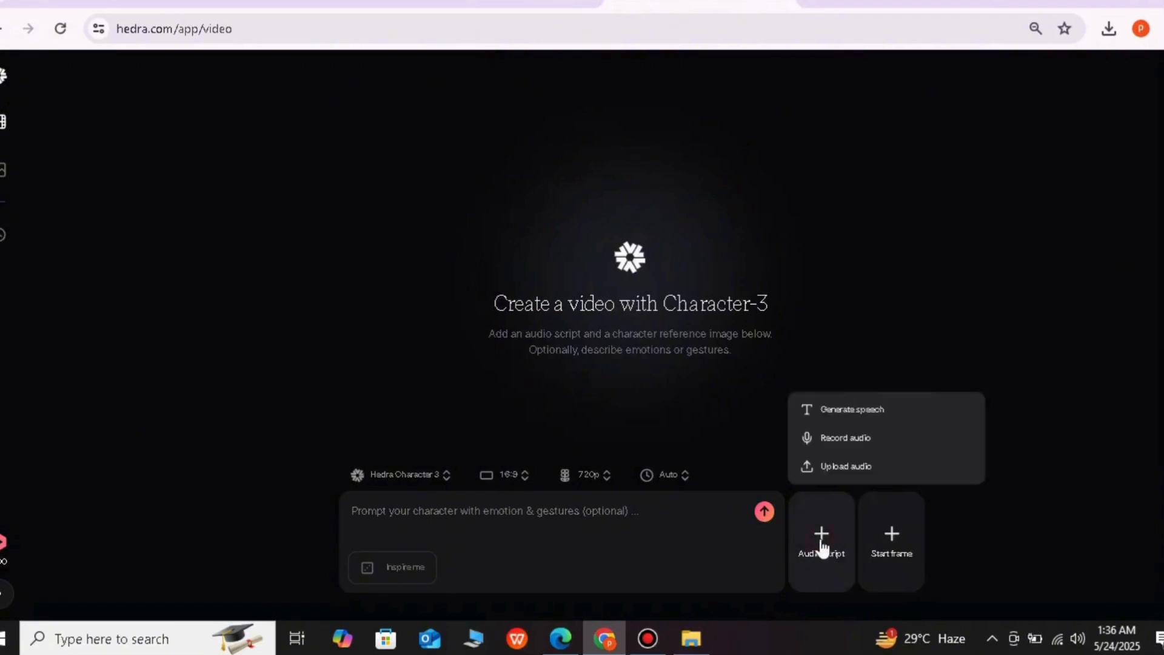
click(826, 480)
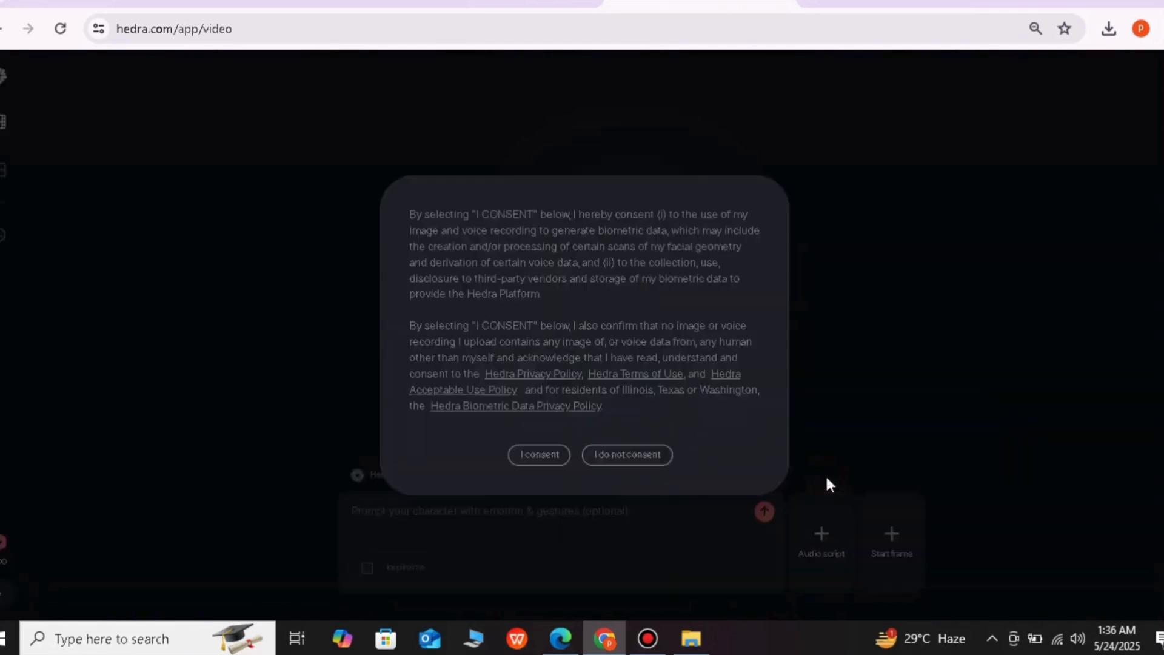
click(534, 460)
click(822, 549)
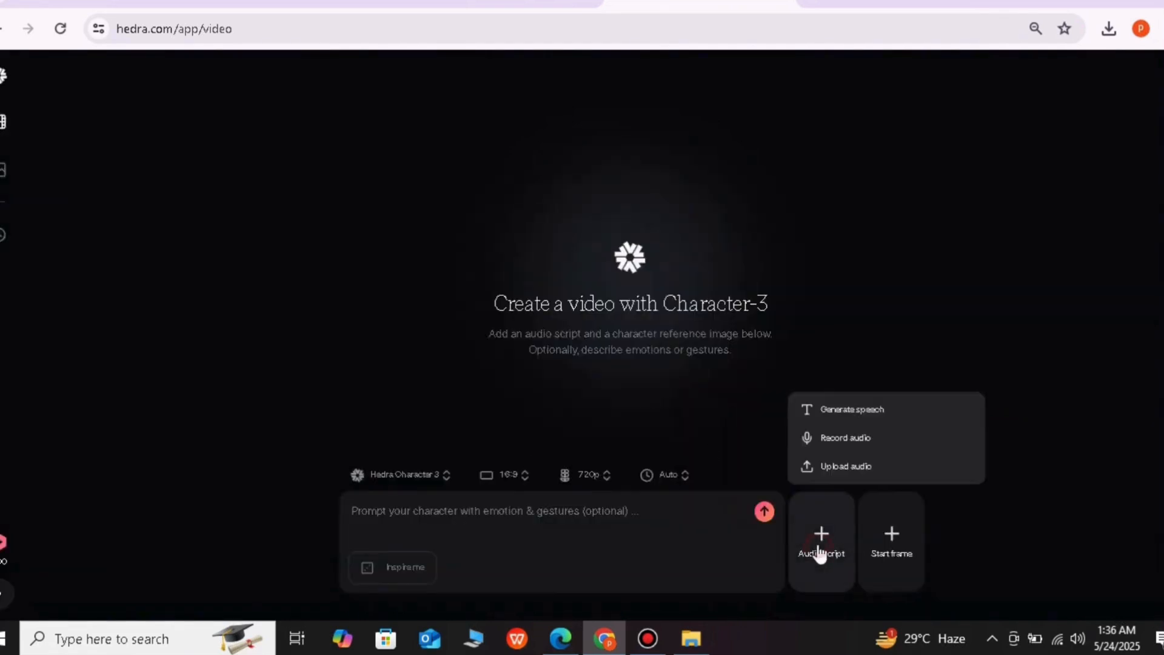
click(826, 475)
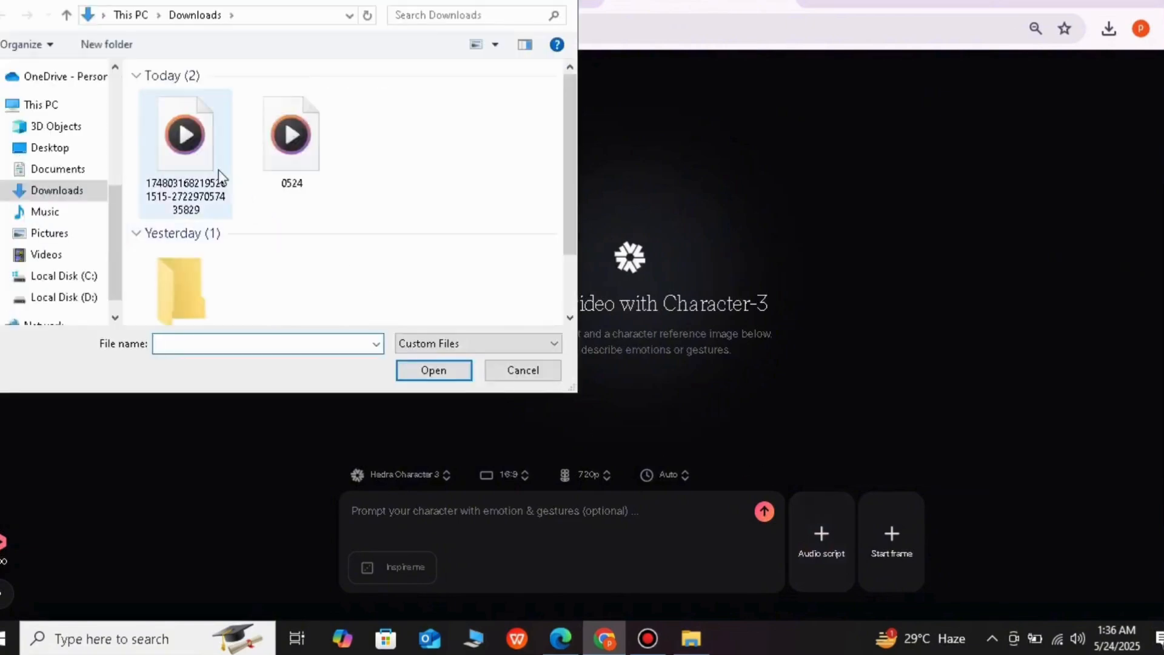
double_click(219, 170)
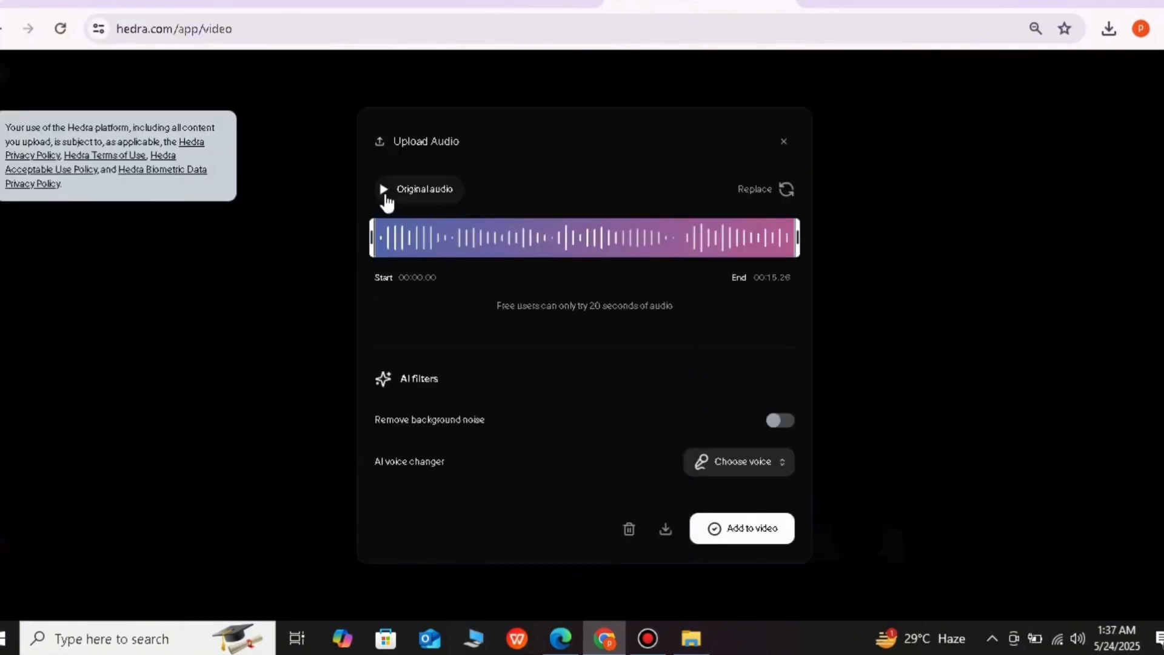
Preview the 15-second audio, adjust the playhead, and add the clip to the video.
click(384, 192)
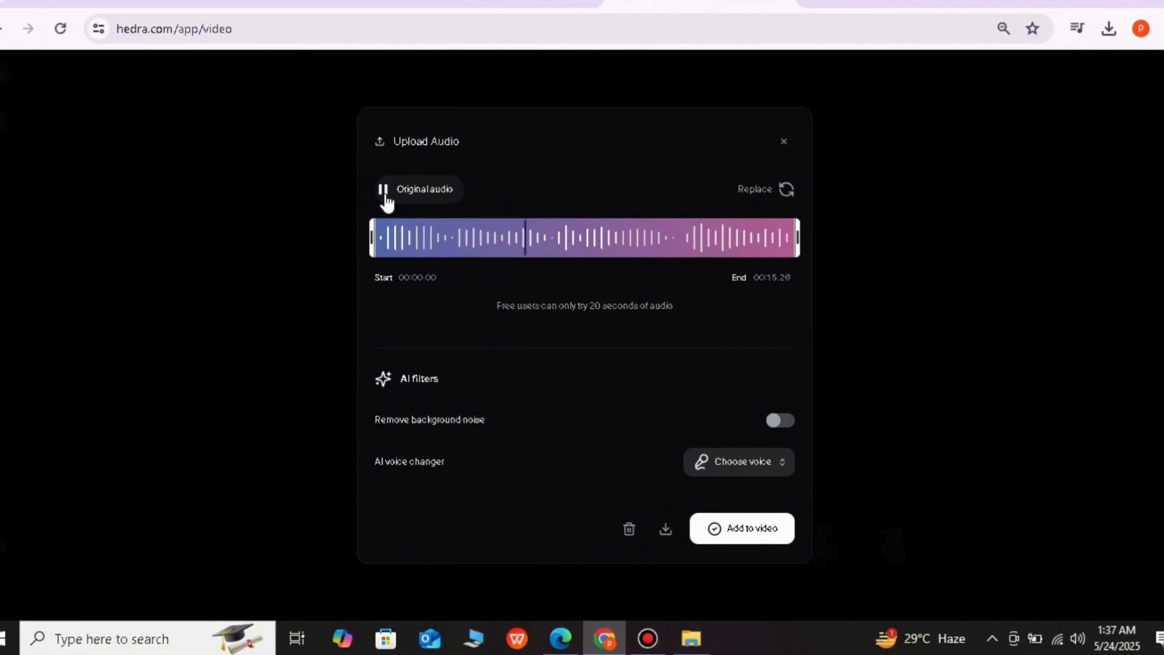
click(384, 192)
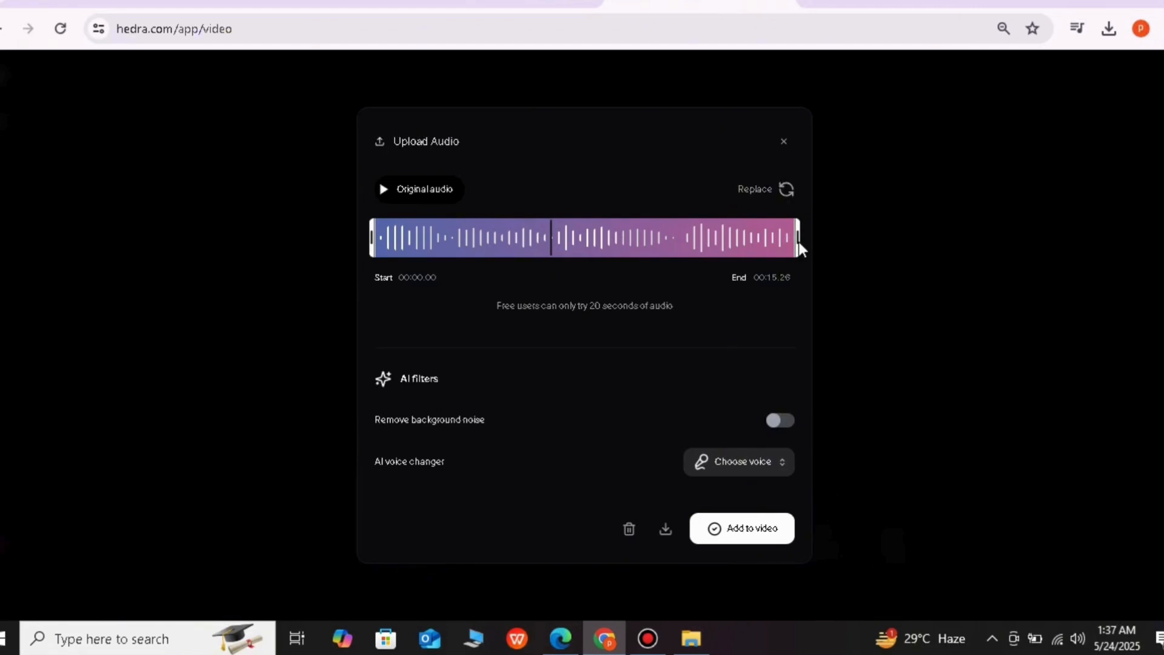
mouse_move(372, 238)
mouse_down()
mouse_move(464, 243)
mouse_move(369, 246)
mouse_up()
mouse_move(371, 238)
mouse_down()
mouse_move(635, 224)
mouse_move(358, 226)
mouse_up()
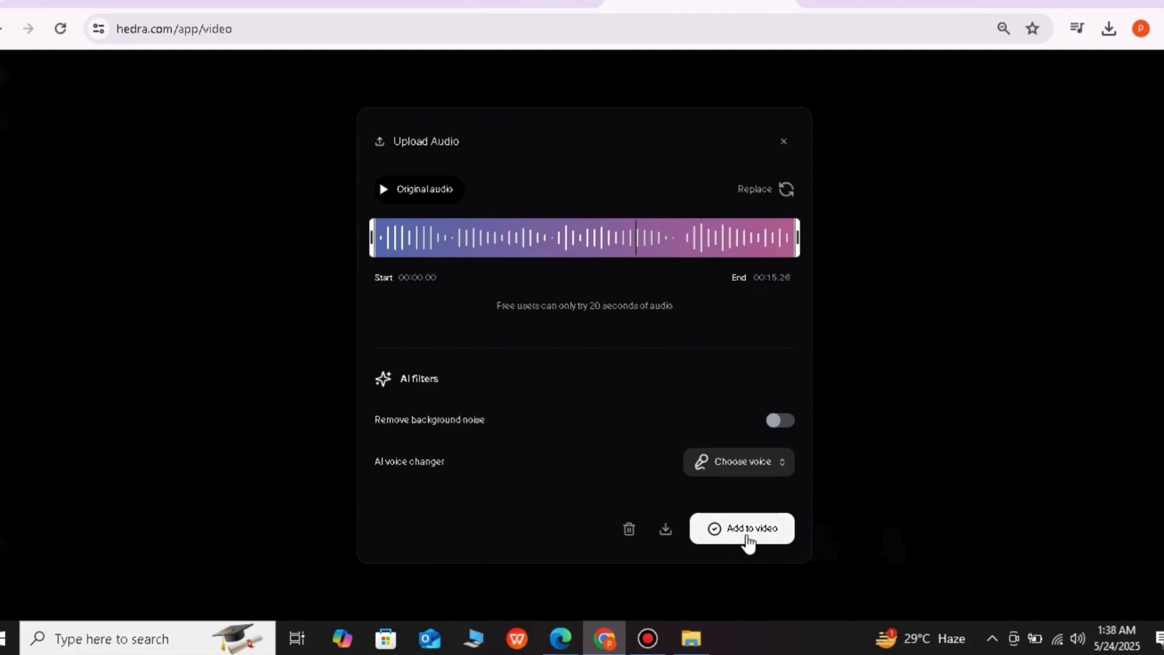
click(742, 538)
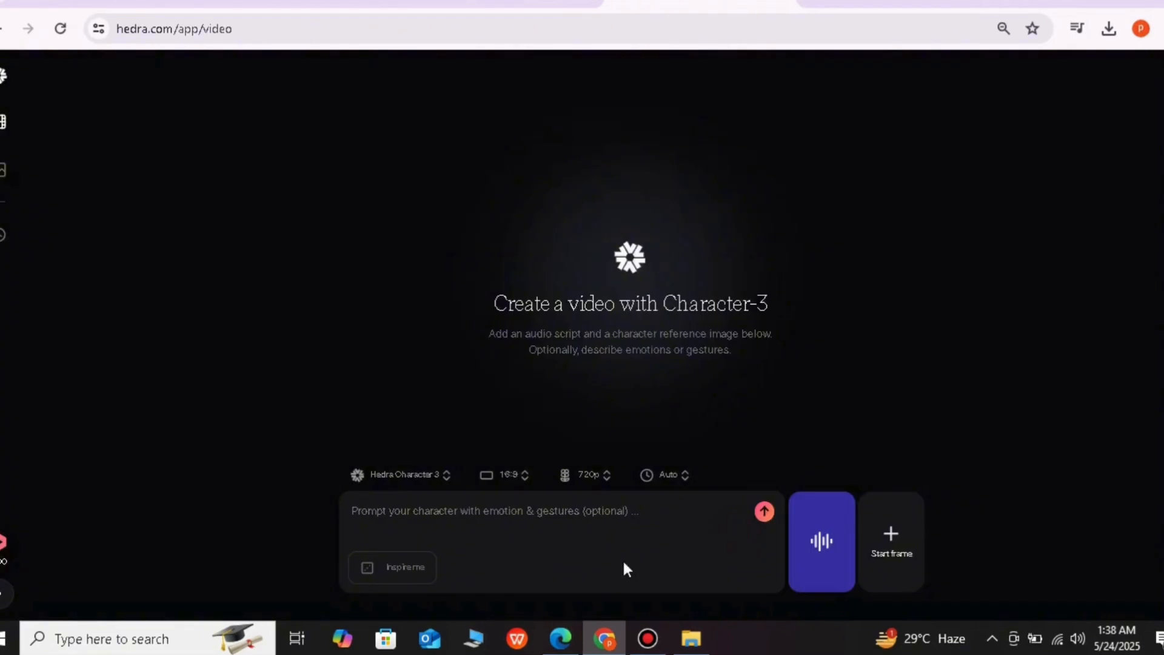
Upload the ChatGPT baby-in-headphones image as start frame and paste the podcast-gesturing prompt.
mouse_move(814, 553)
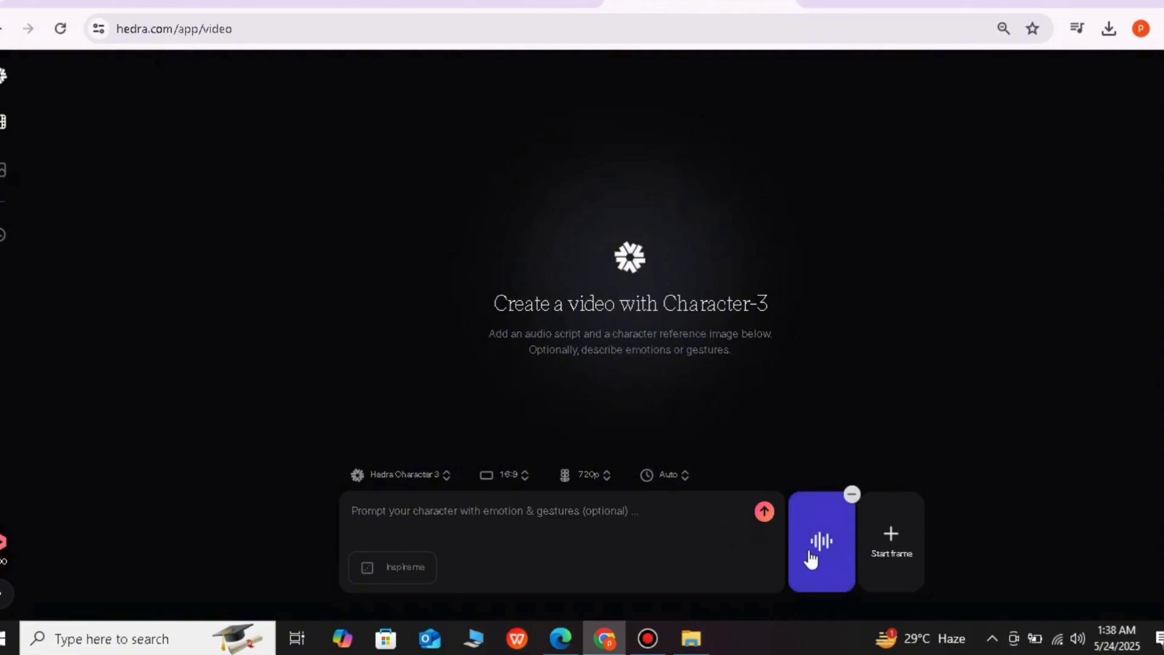
click(892, 535)
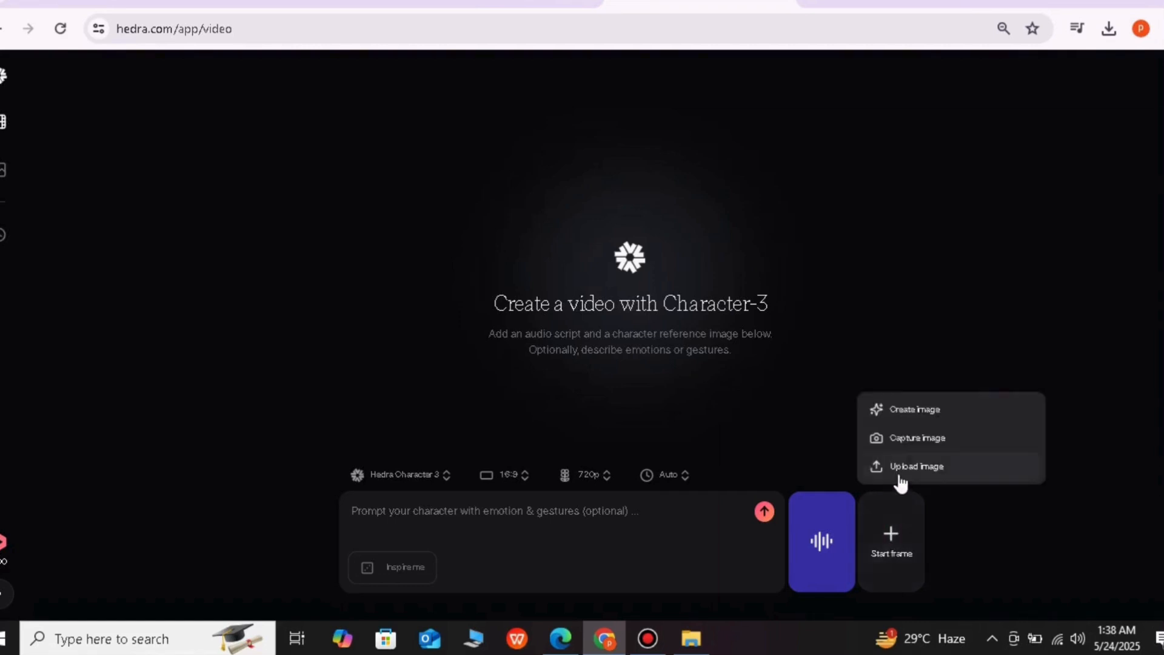
click(902, 481)
click(186, 161)
double_click(186, 161)
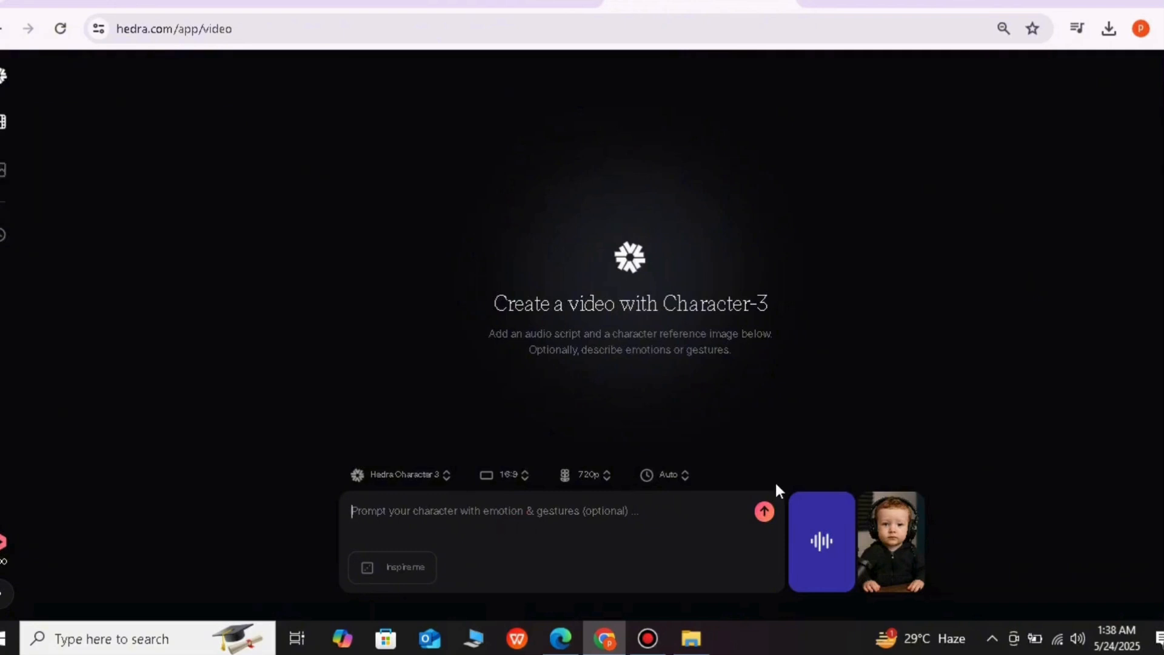
key(ctrl+v)
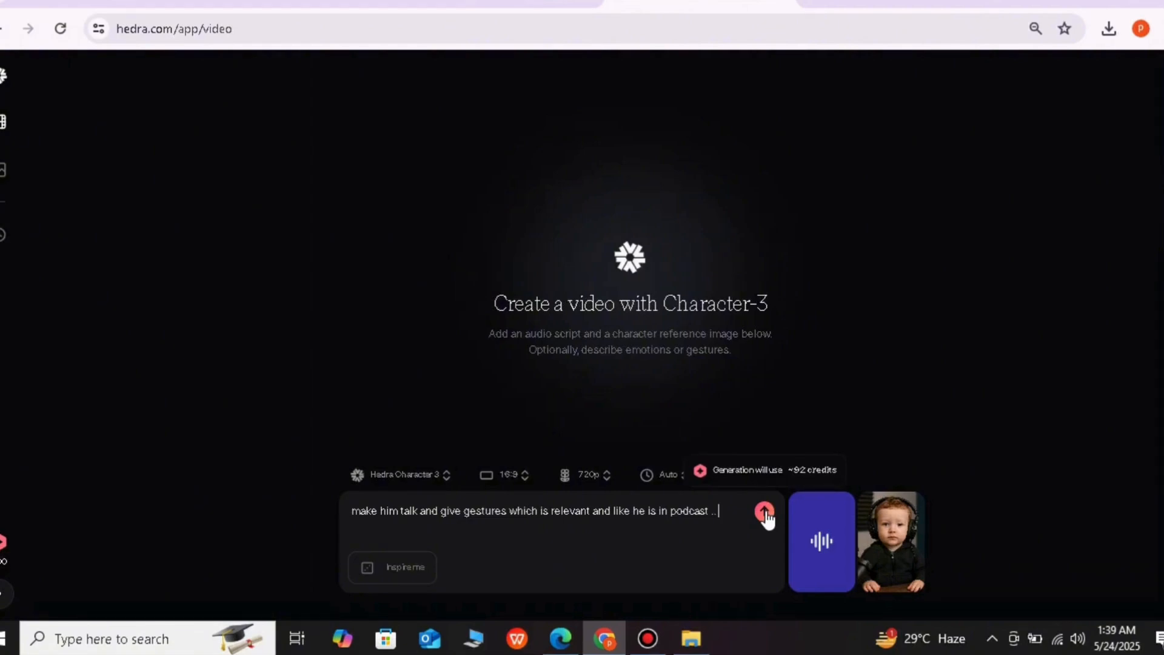
Submit the prompt and wait in the free queue until the video renders.
click(763, 512)
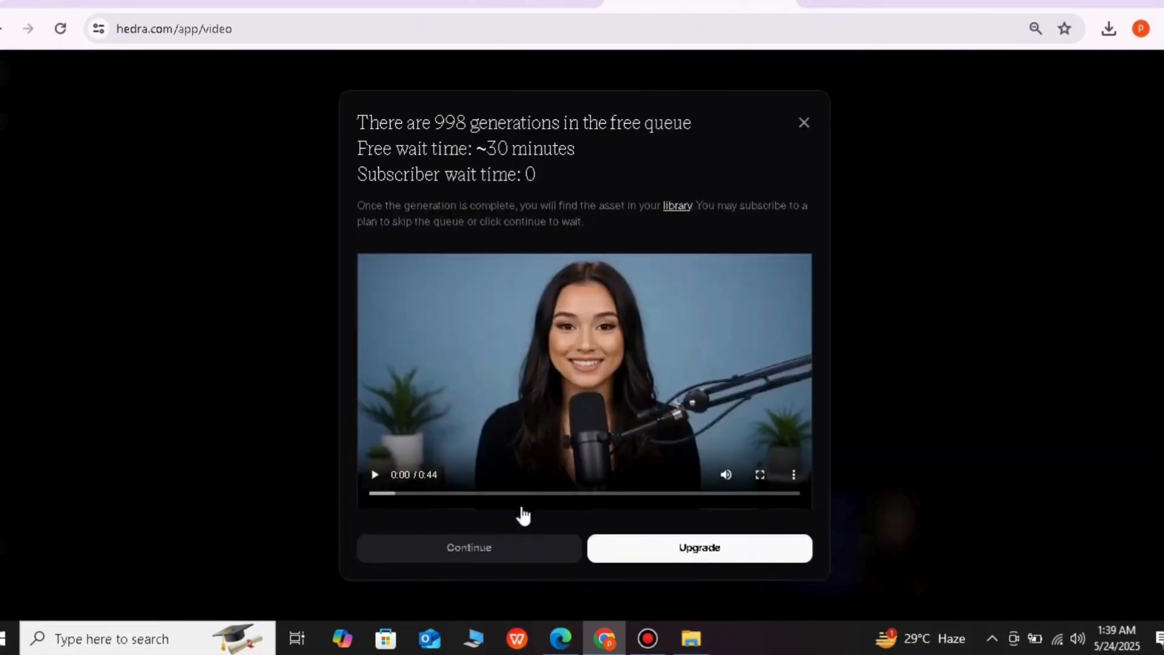
click(454, 550)
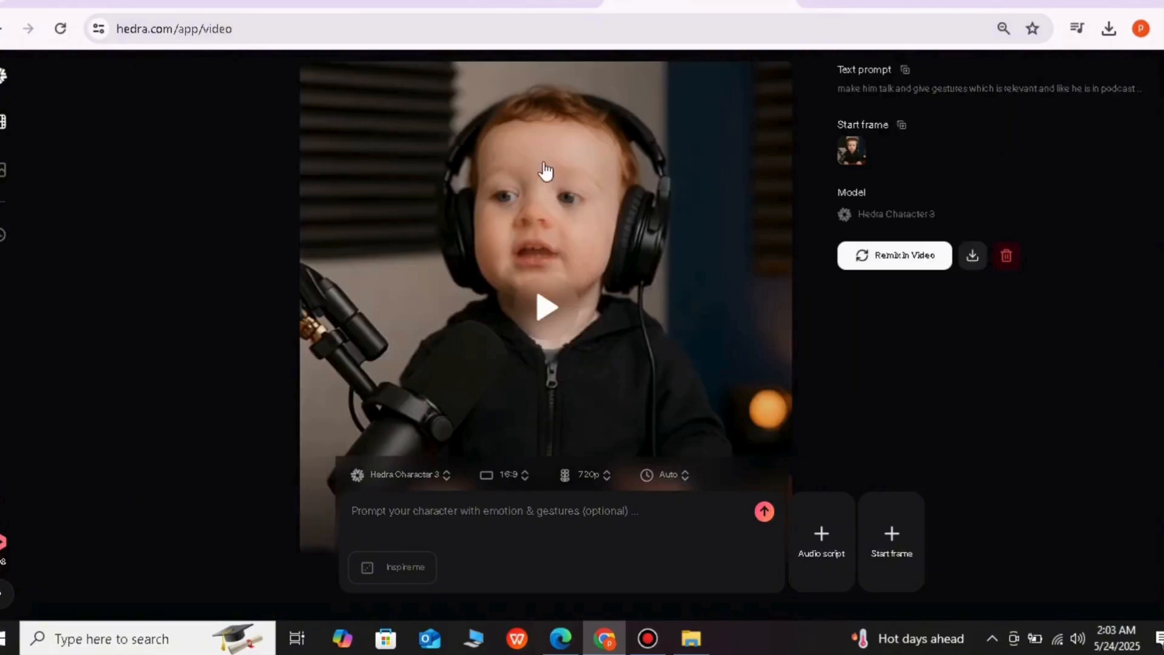
scroll(593, 239, down, 2)
scroll(570, 218, up, 2)
click(577, 260)
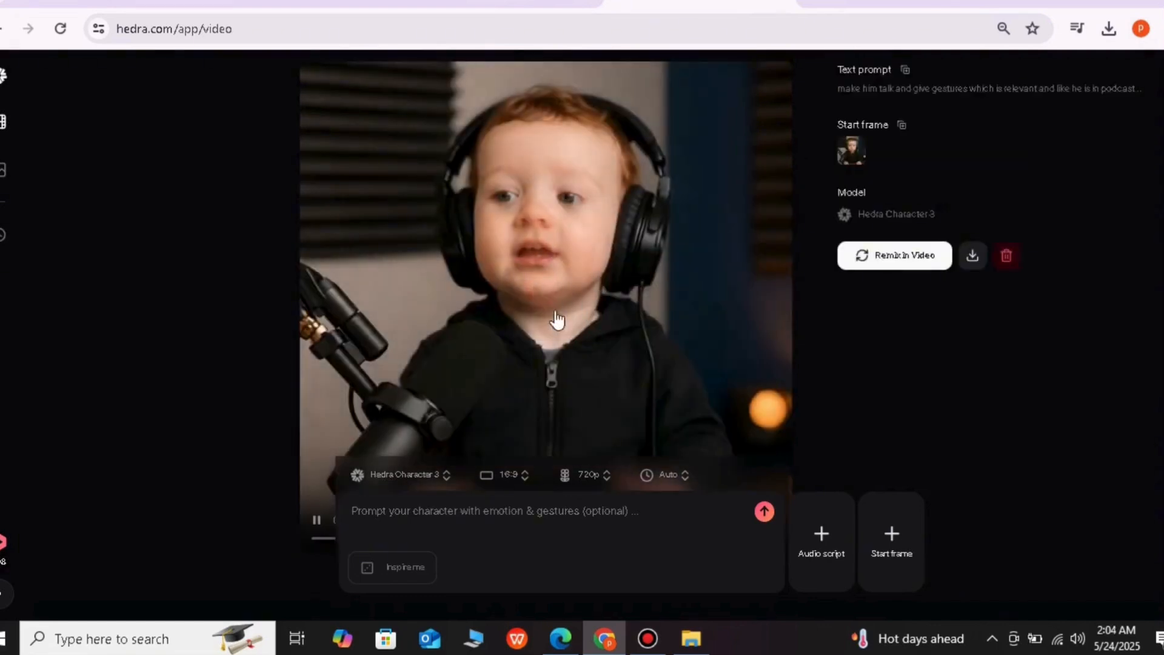
scroll(520, 255, down, 2)
scroll(520, 259, up, 2)
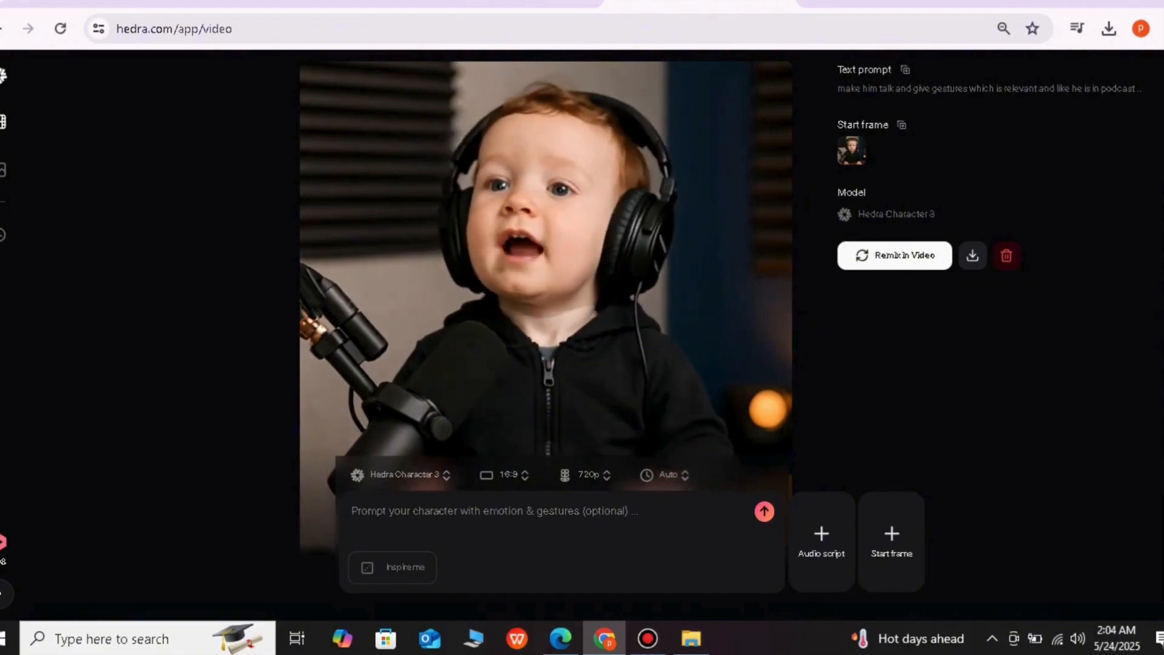
scroll(546, 273, down, 2)
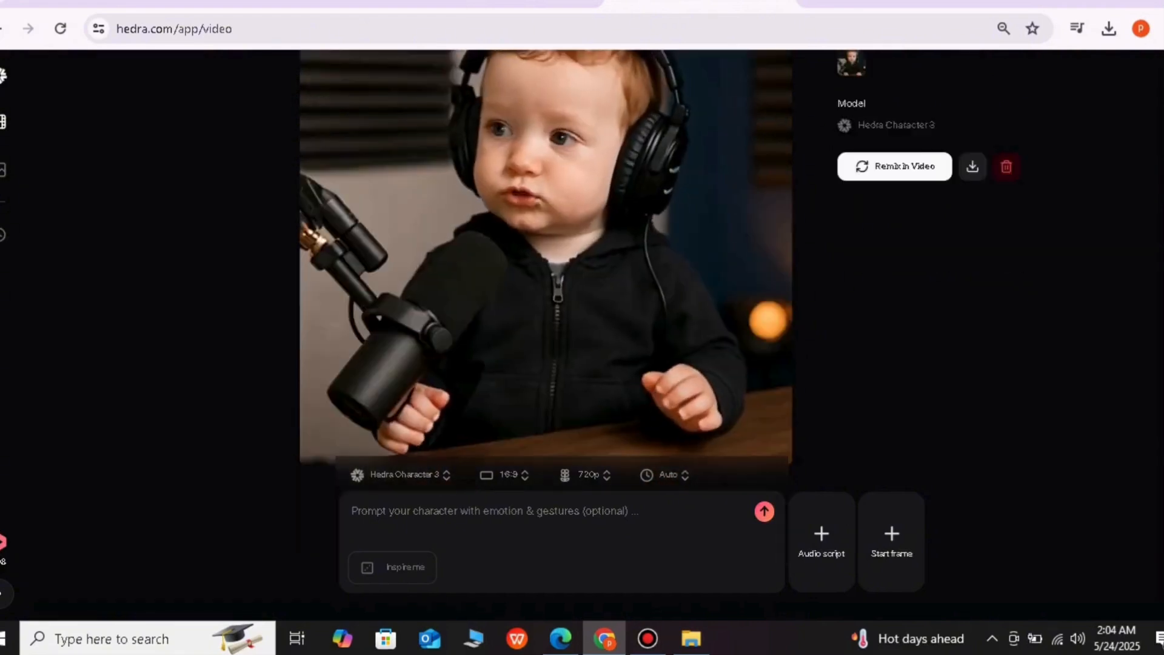
scroll(546, 273, down, 2)
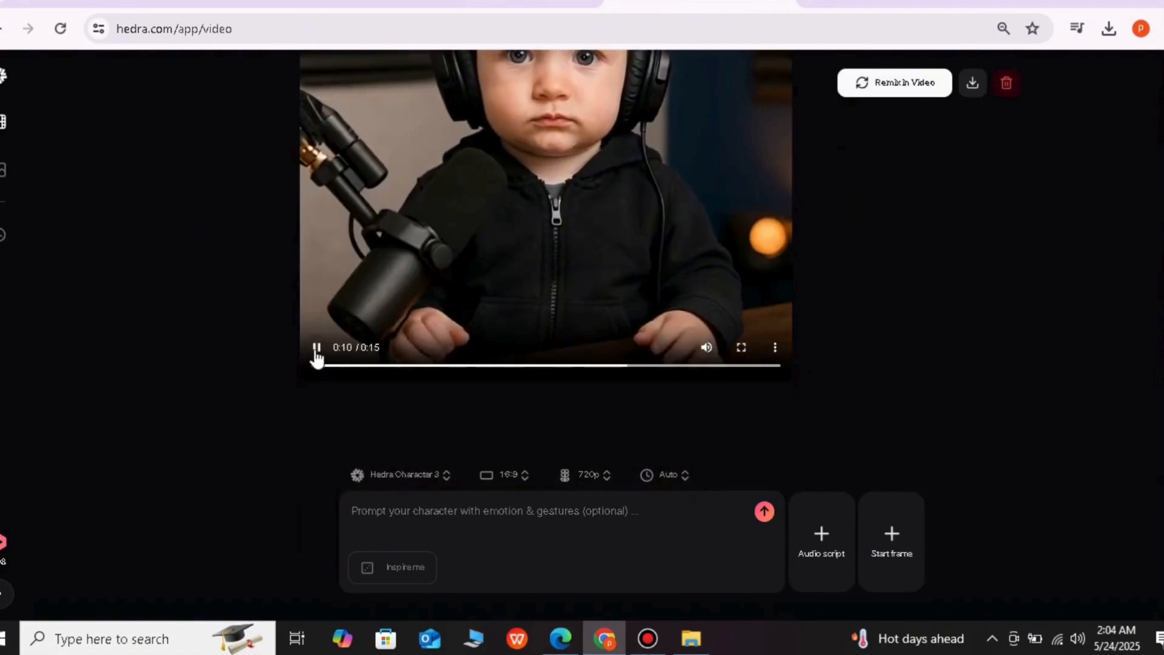
click(316, 347)
scroll(460, 328, up, 3)
scroll(528, 333, down, 2)
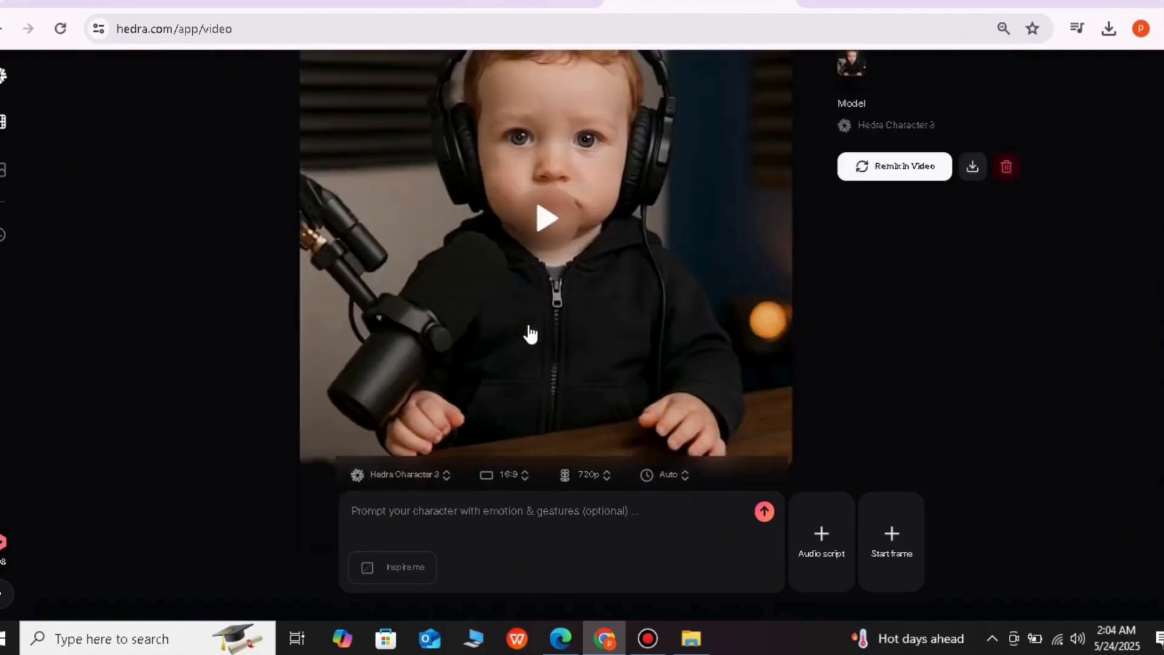
scroll(530, 333, down, 2)
scroll(542, 331, up, 2)
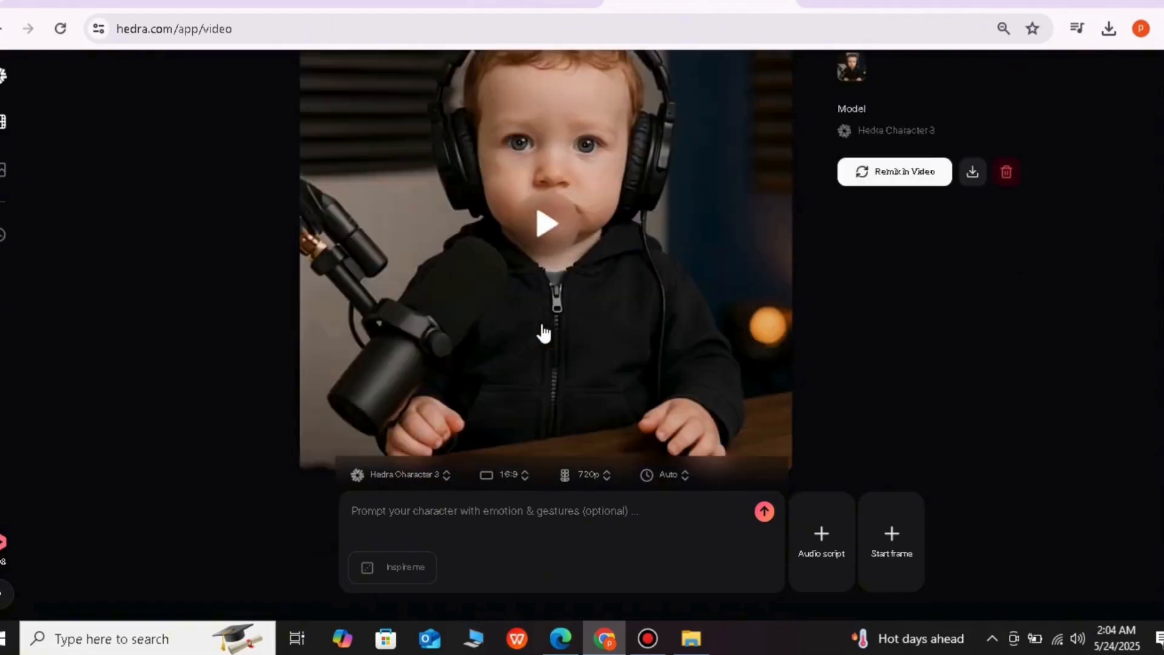
scroll(542, 331, down, 2)
scroll(544, 330, up, 4)
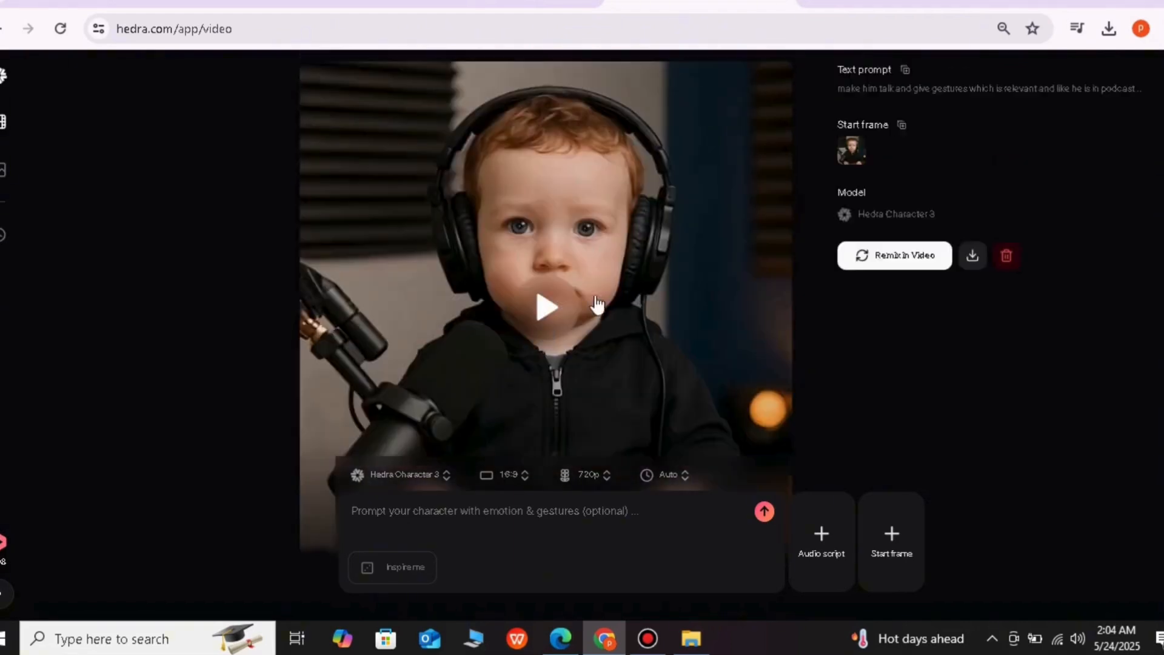
Download the finished video as a free watermarked 3.1 MB MP4 file.
click(971, 260)
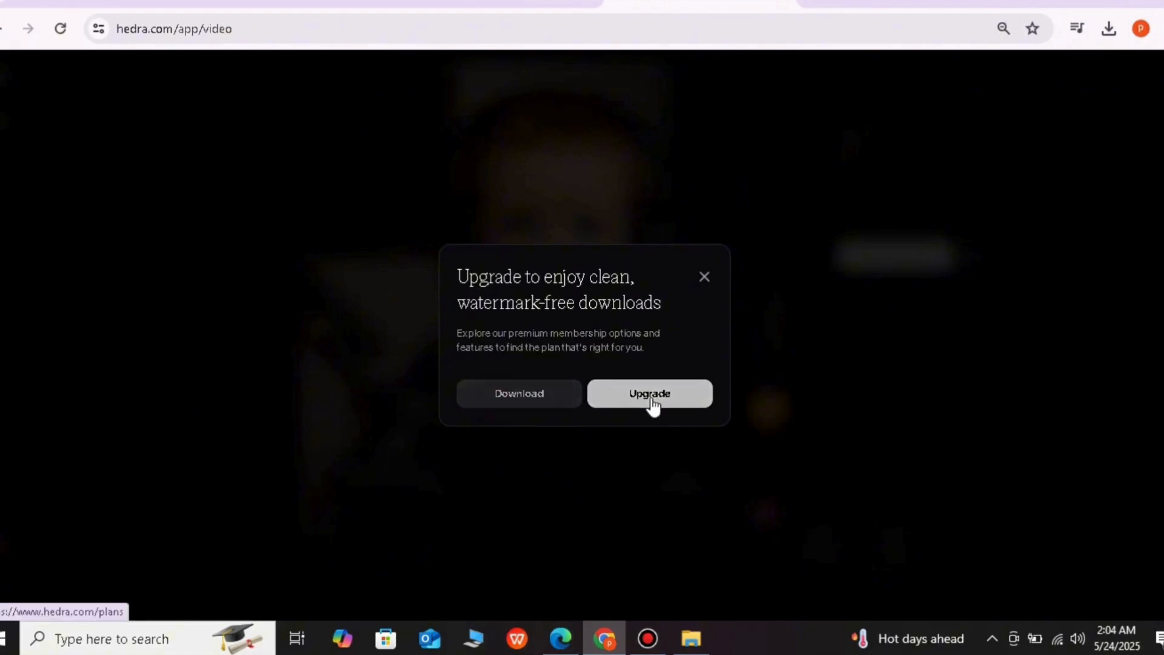
click(519, 394)
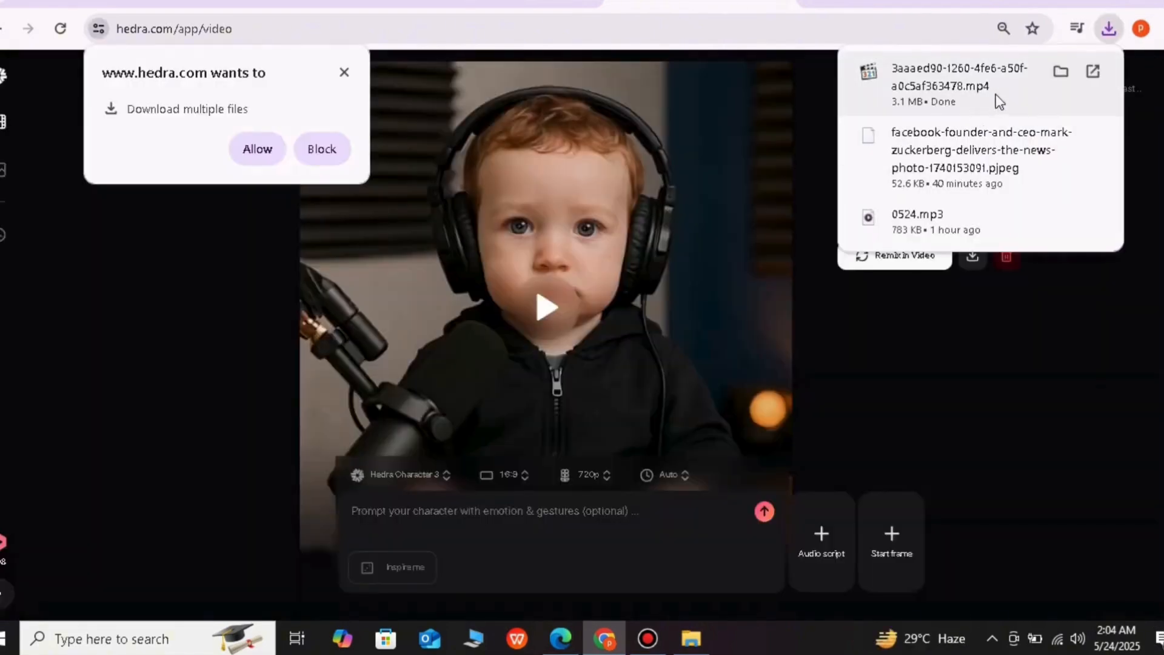
click(343, 73)
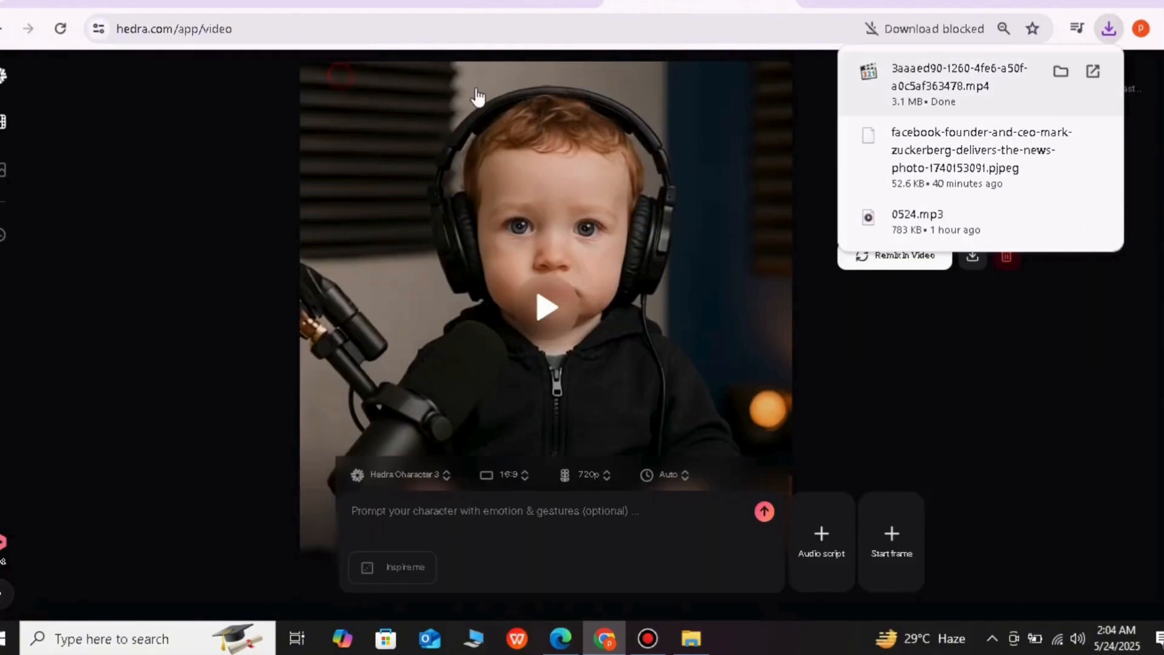
click(896, 351)
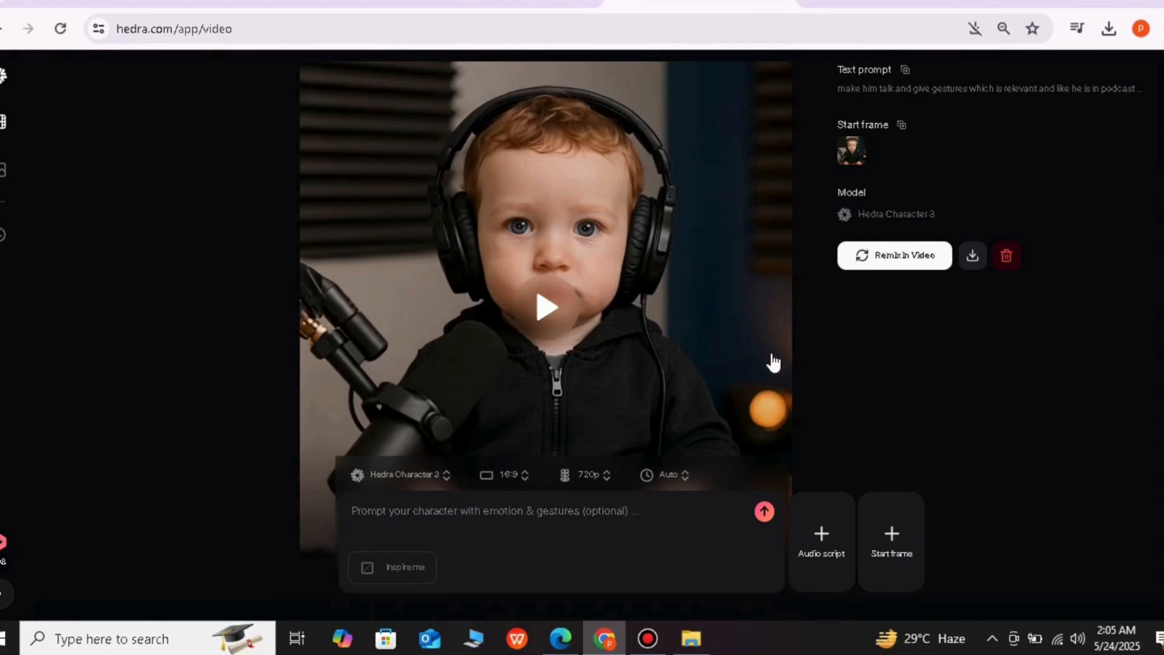
Locate the downloaded 3aaaed90… MP4 via Chrome's downloads and play it in Media Player Classic.
scroll(769, 336, down, 2)
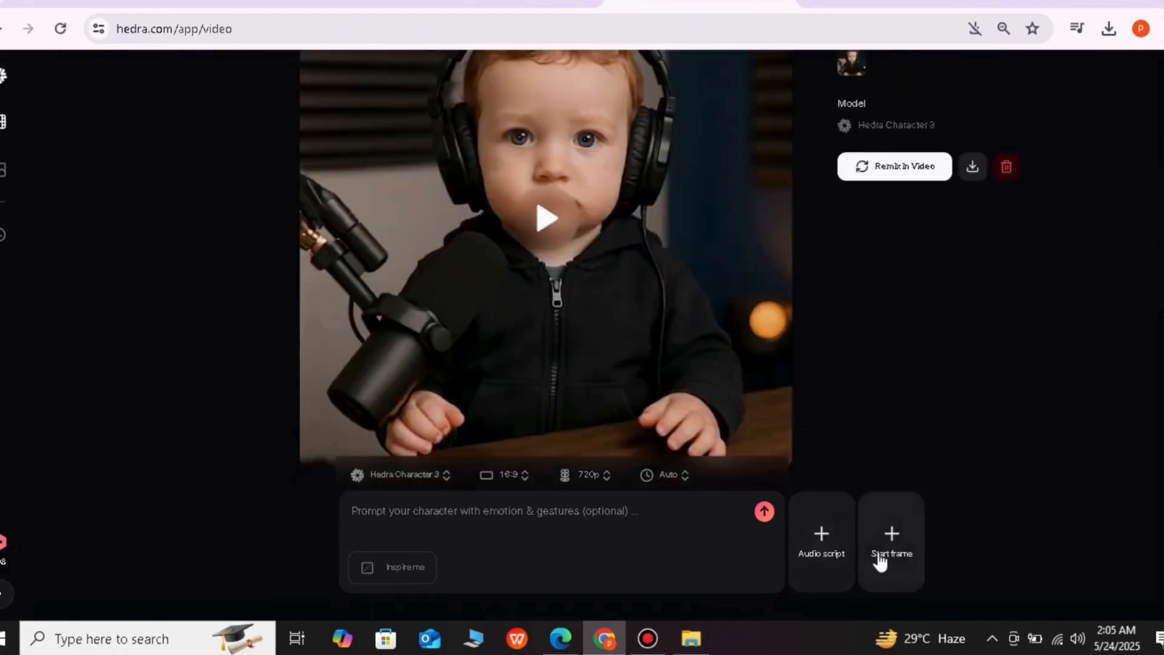
scroll(628, 374, up, 2)
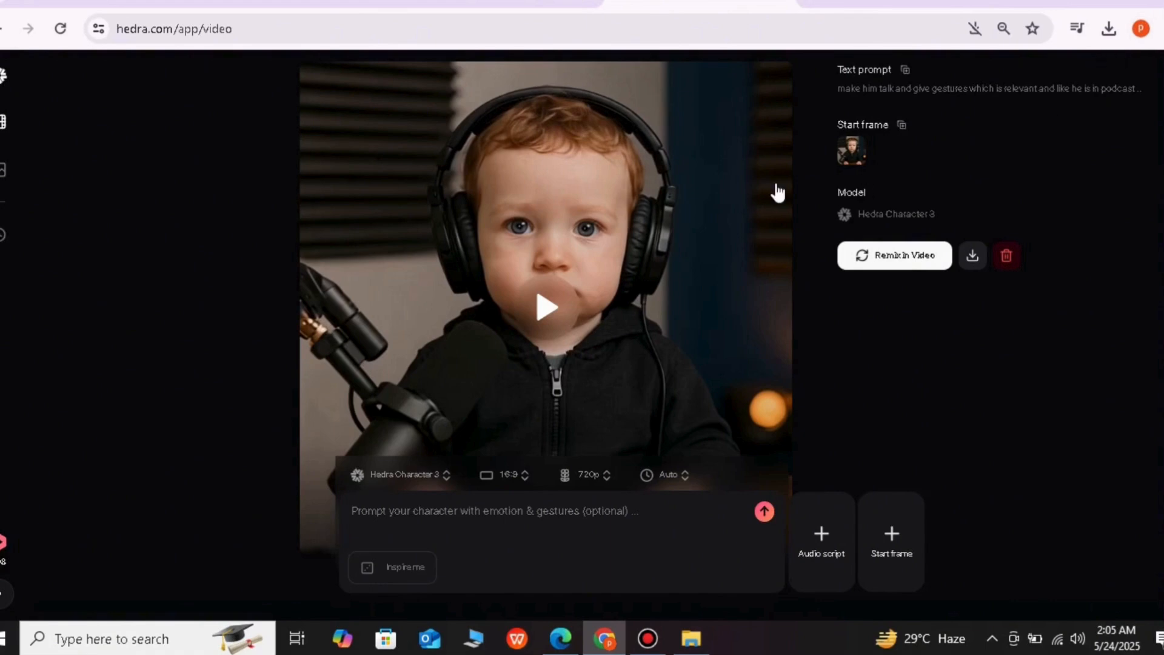
click(1108, 30)
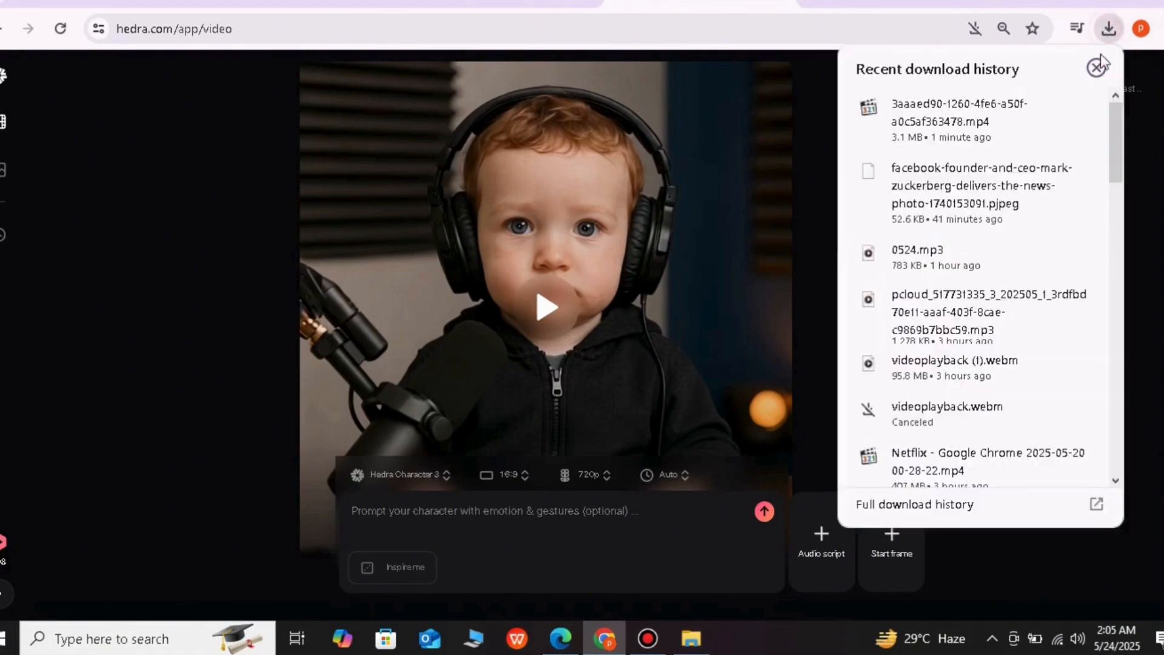
click(1043, 107)
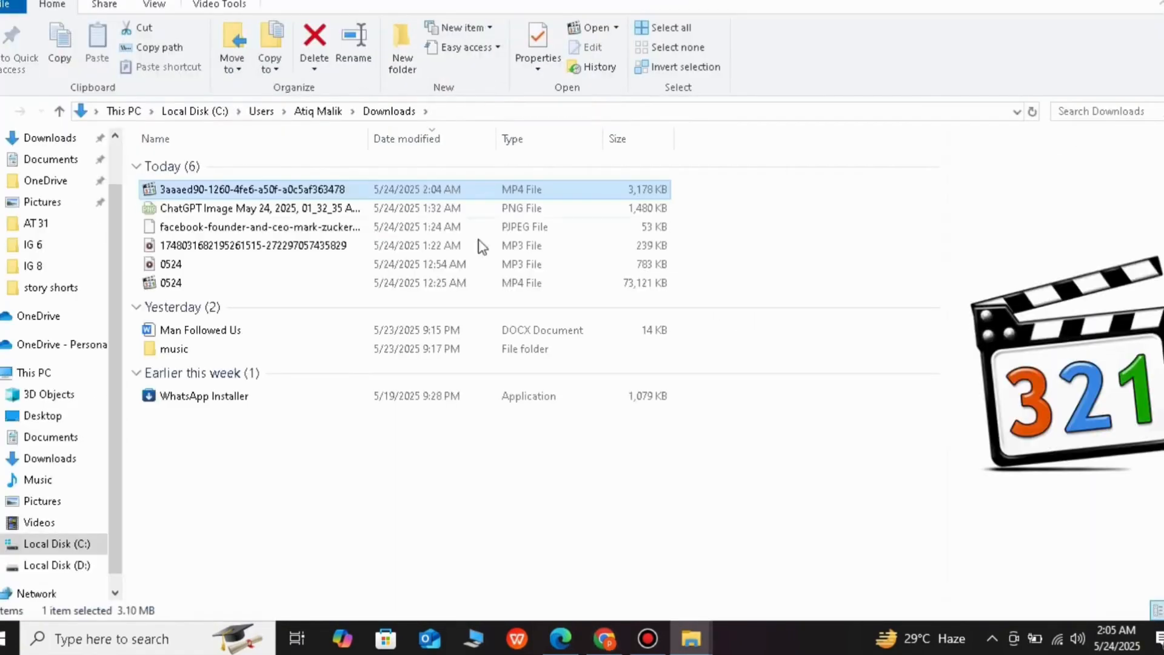
double_click(210, 191)
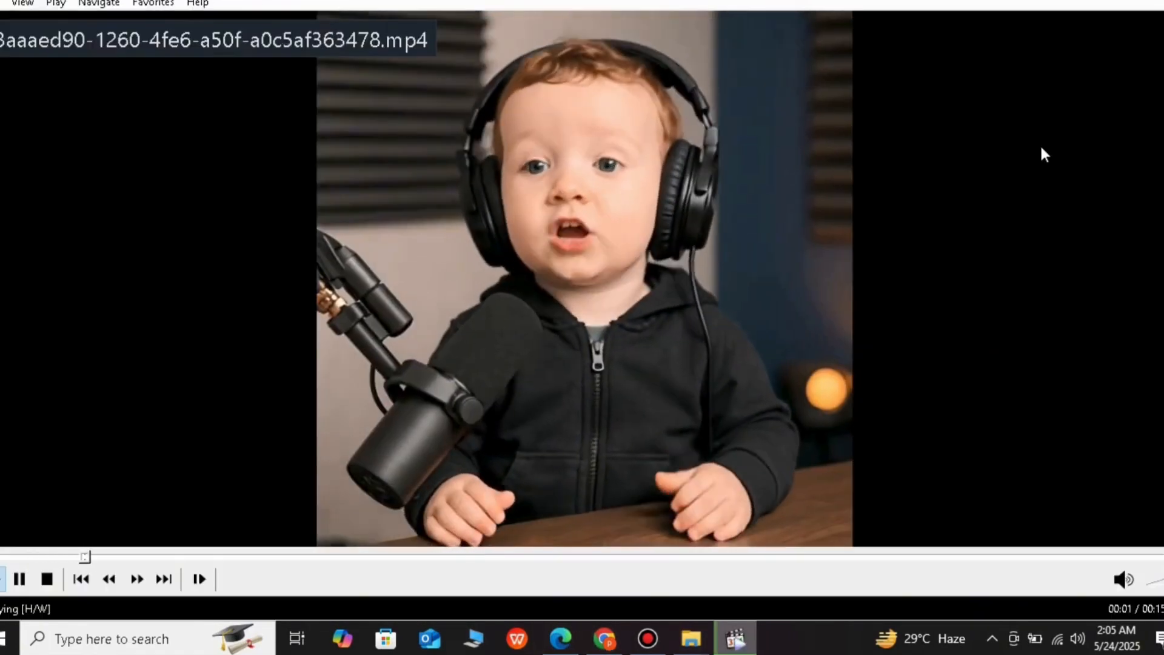
Watch the 15-second talking-toddler video full screen until playback finishes.
double_click(1041, 145)
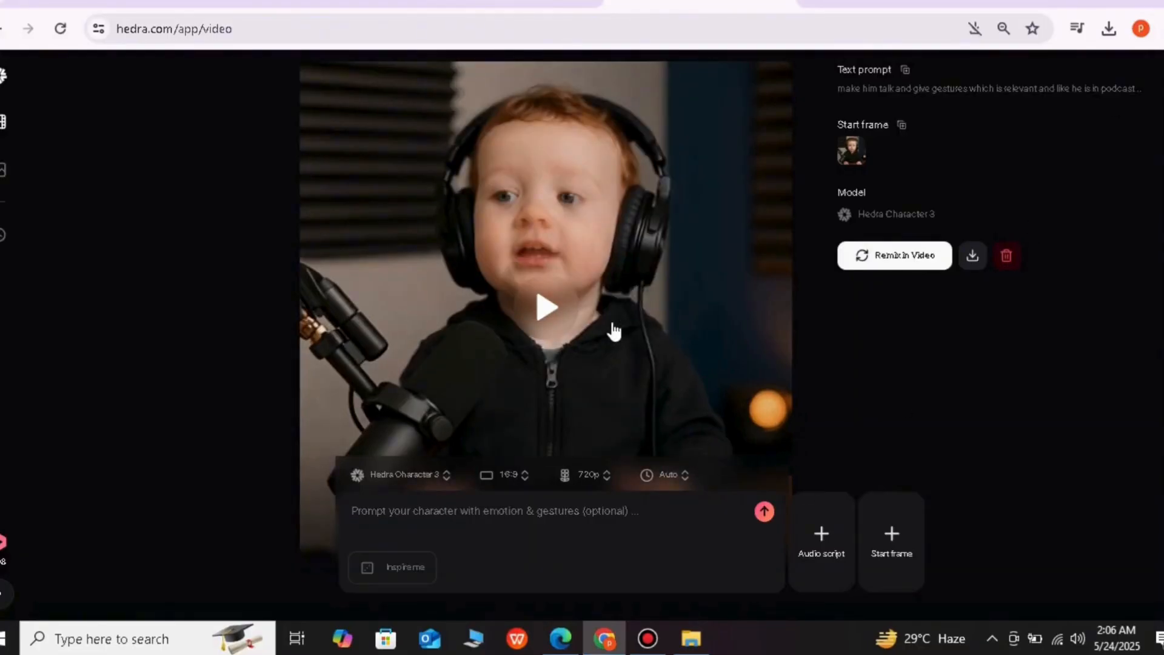
scroll(614, 332, down, 2)
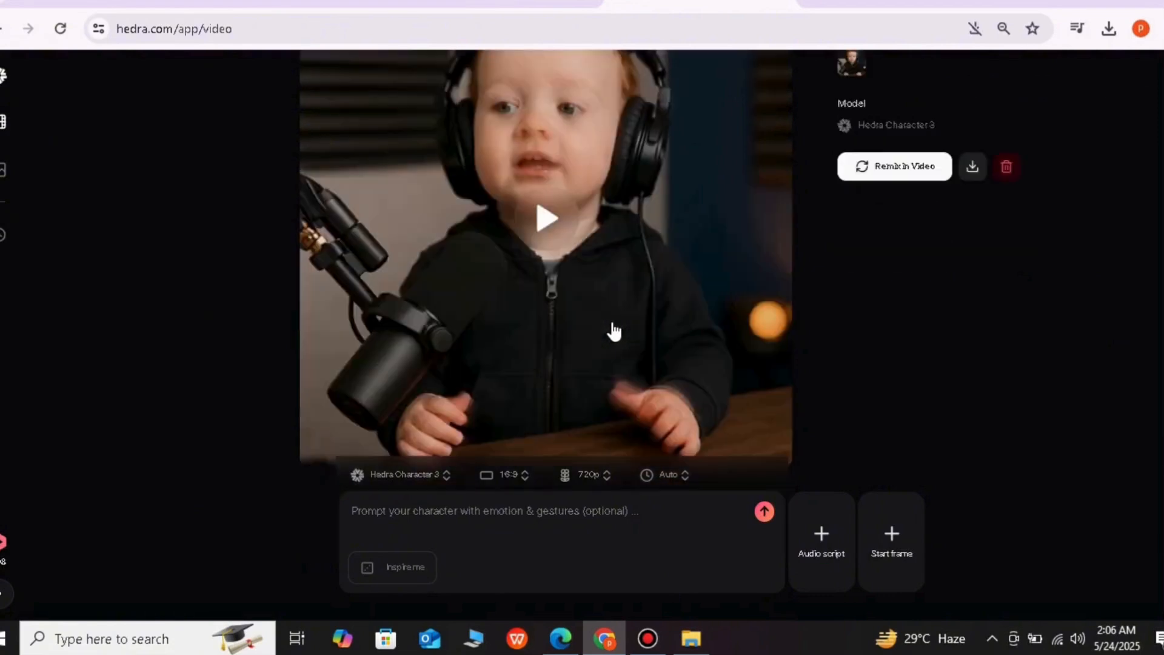
scroll(613, 332, up, 2)
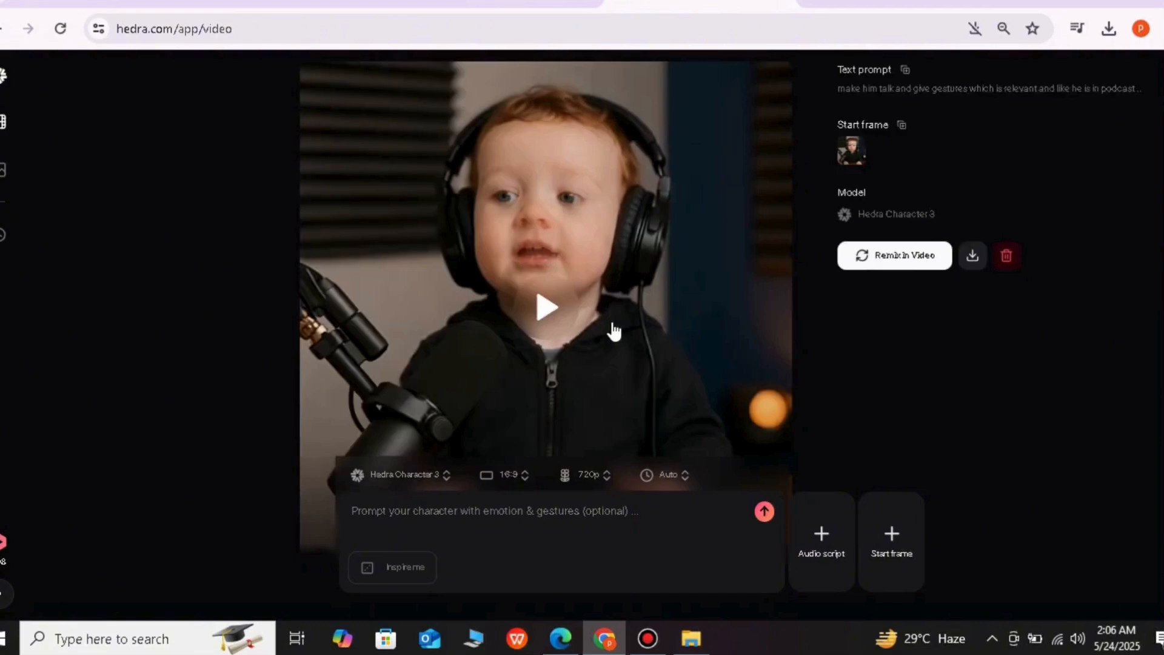